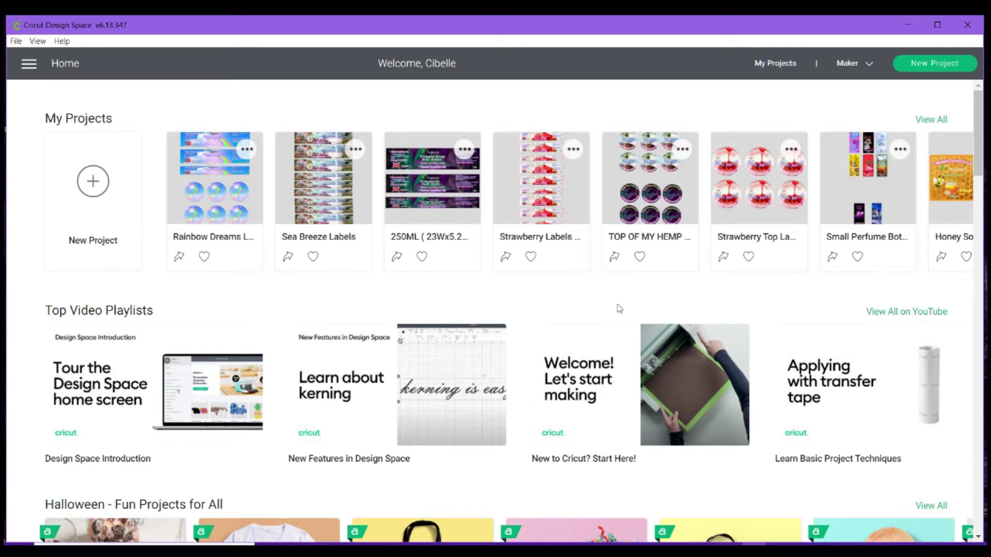
{"action": "scroll", "coordinate": [619, 309], "scroll_direction": "down", "scroll_amount": 1}
{"action": "scroll", "coordinate": [617, 310], "scroll_direction": "up", "scroll_amount": 1}
{"action": "scroll", "coordinate": [626, 301], "scroll_direction": "down", "scroll_amount": 1}
{"action": "scroll", "coordinate": [626, 301], "scroll_direction": "up", "scroll_amount": 1}
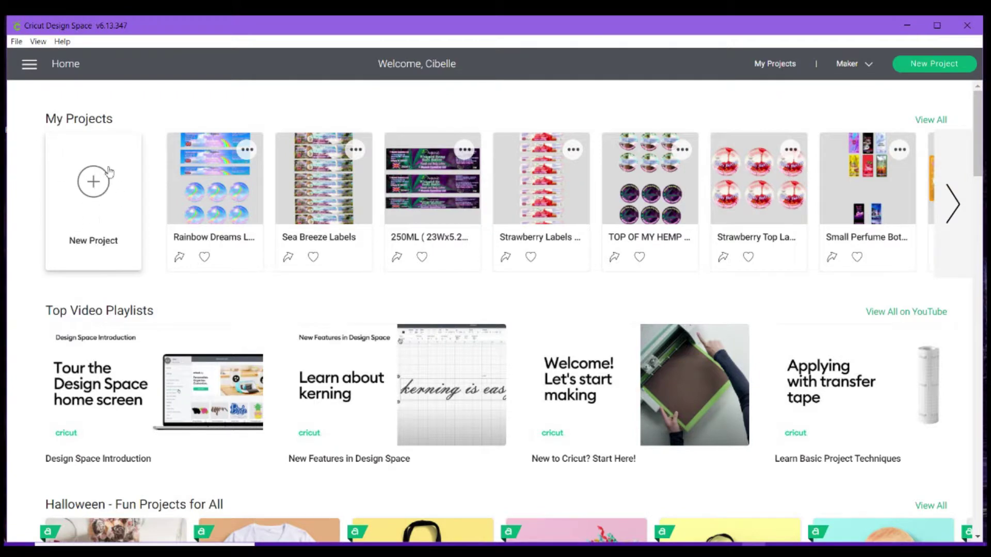
Start a new blank project and set the canvas color to light purple.
{"action": "left_click", "coordinate": [93, 191]}
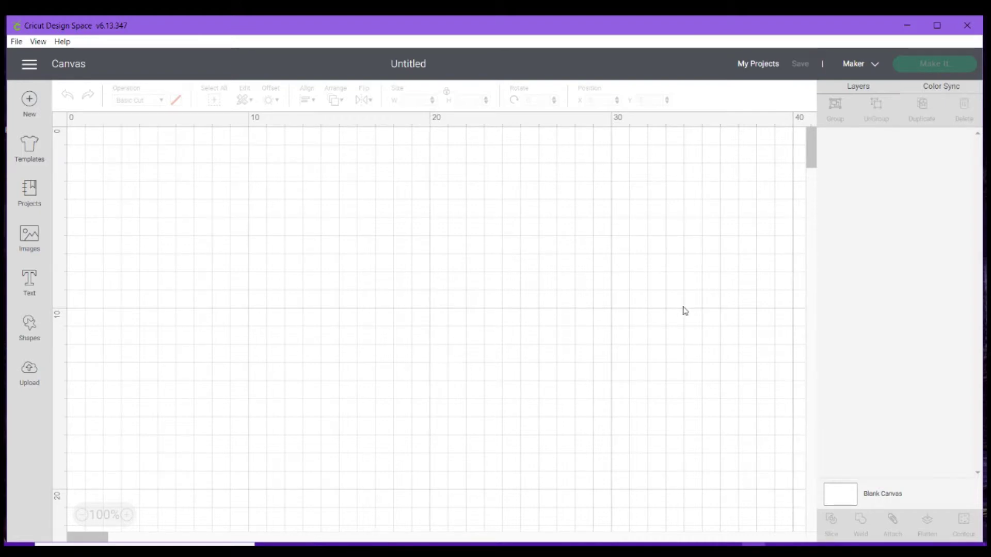
{"action": "left_click", "coordinate": [836, 494]}
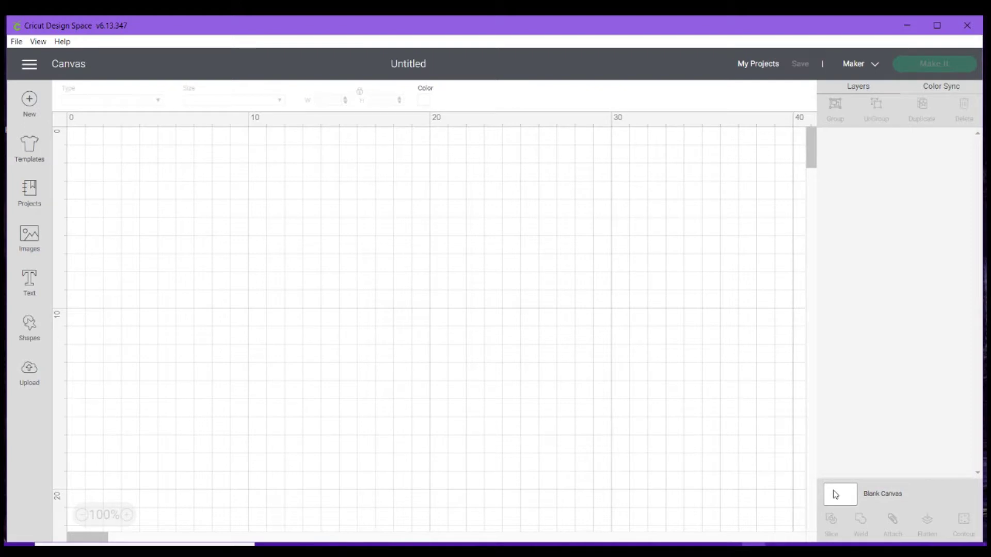
{"action": "left_click", "coordinate": [426, 103]}
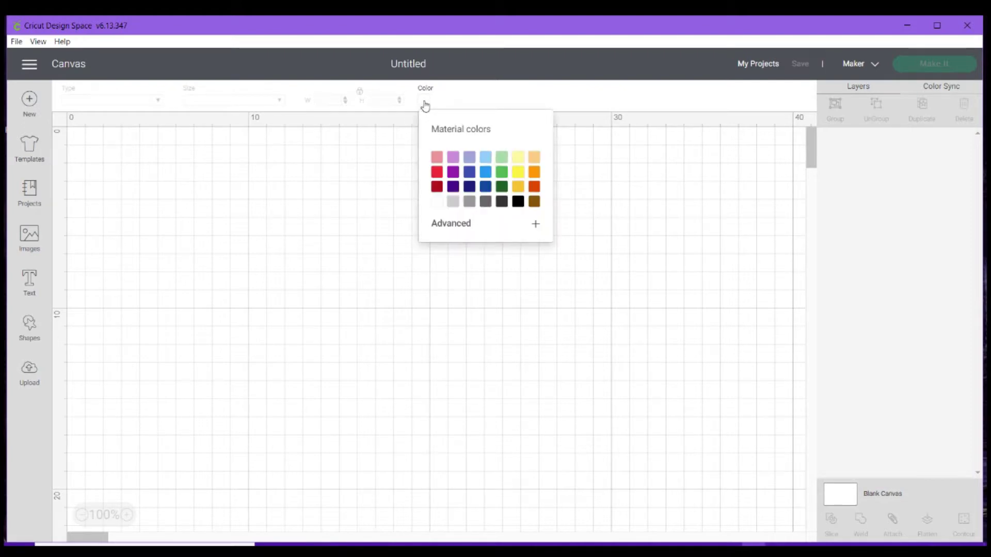
{"action": "left_click", "coordinate": [454, 158]}
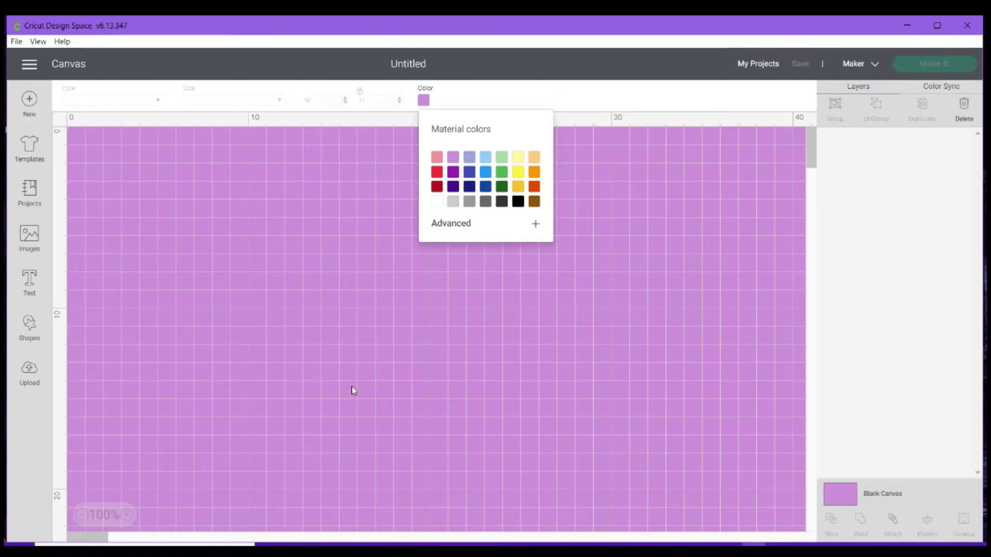
{"action": "left_click", "coordinate": [358, 363]}
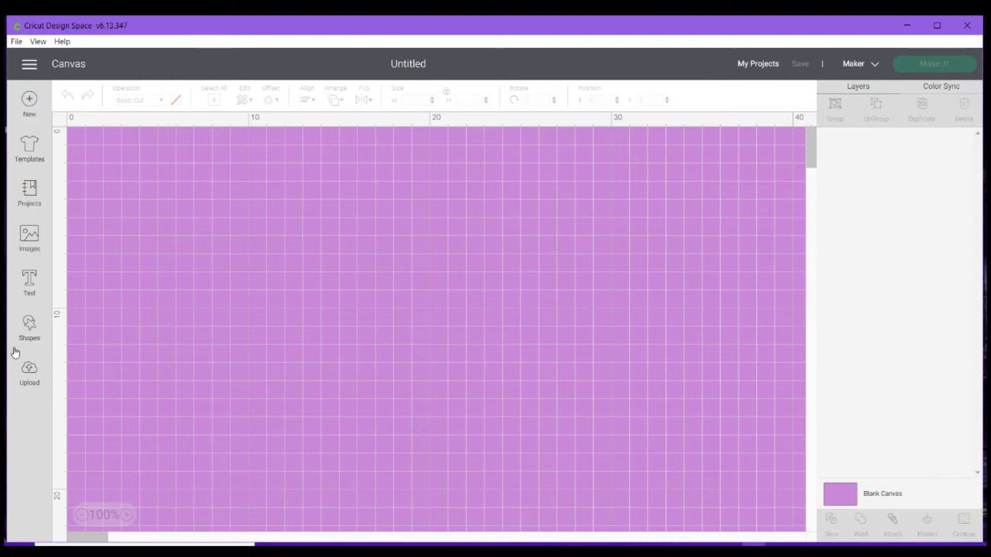
Add a square shape and place it in the upper-middle canvas area at about X 9.67, Y 5.12.
{"action": "left_click", "coordinate": [27, 329]}
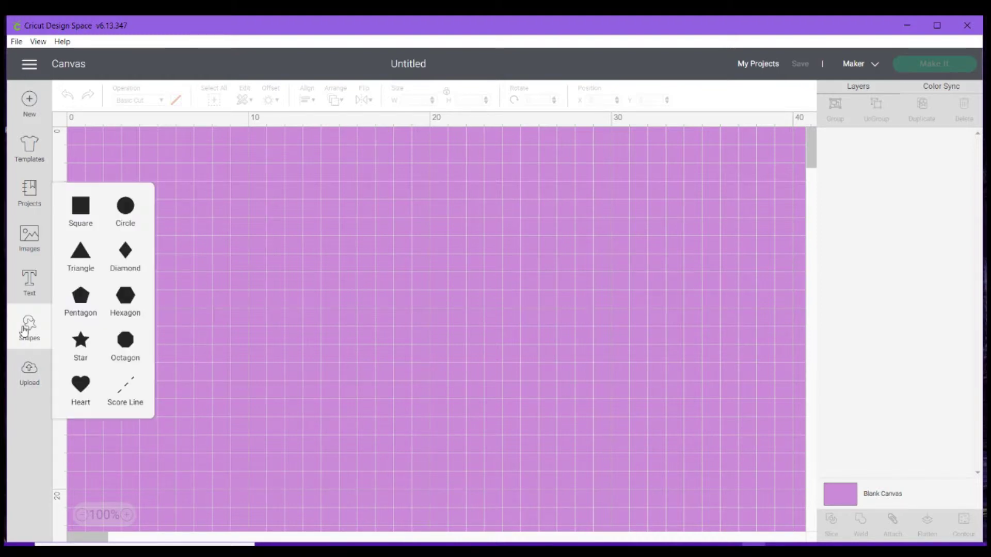
{"action": "left_click", "coordinate": [77, 211]}
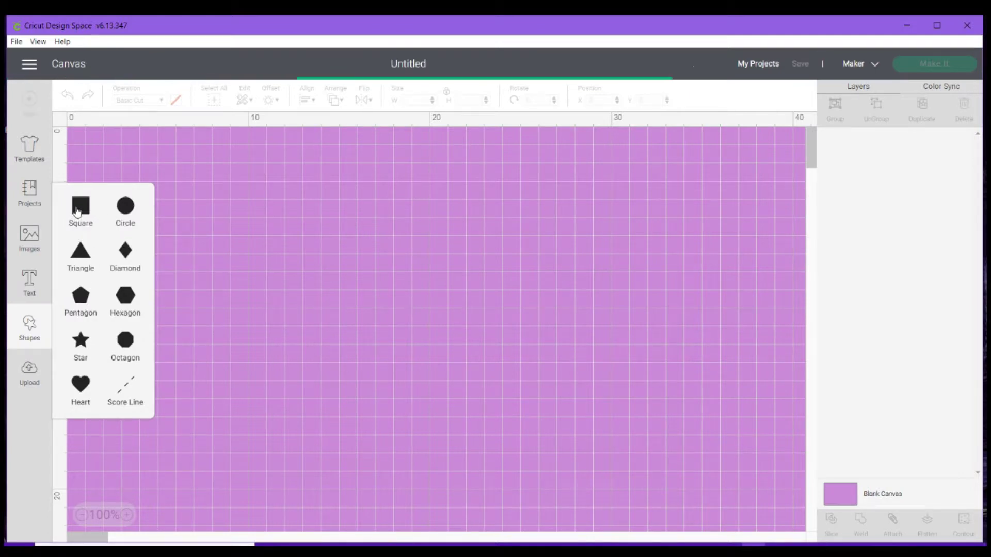
{"action": "left_click_drag", "start_coordinate": [203, 222], "coordinate": [316, 258]}
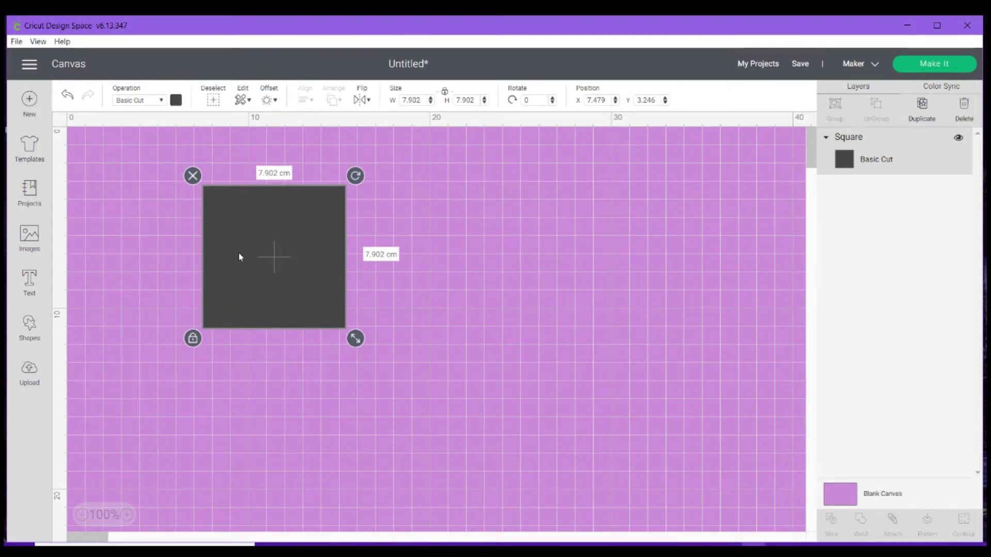
{"action": "left_click_drag", "start_coordinate": [263, 256], "coordinate": [299, 279]}
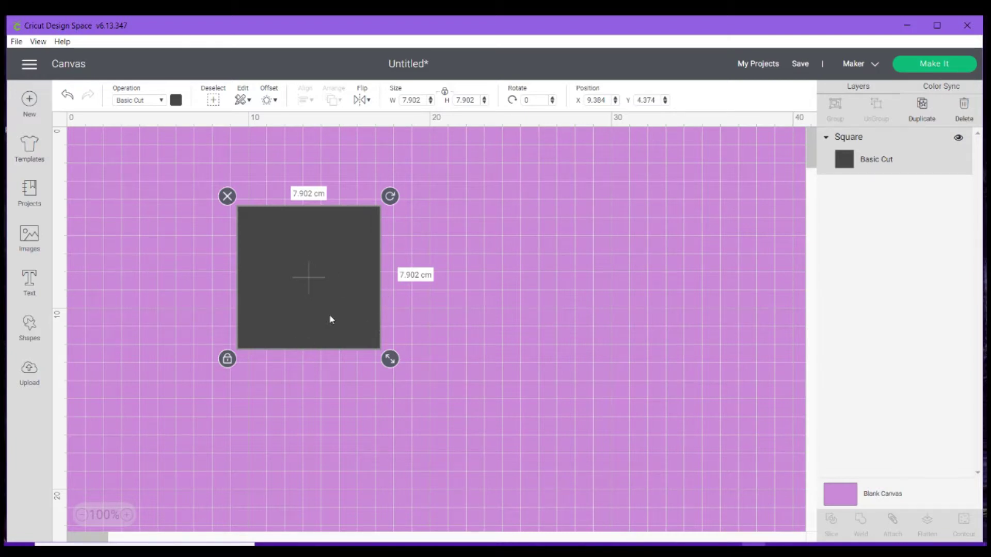
{"action": "left_click_drag", "start_coordinate": [304, 276], "coordinate": [311, 291]}
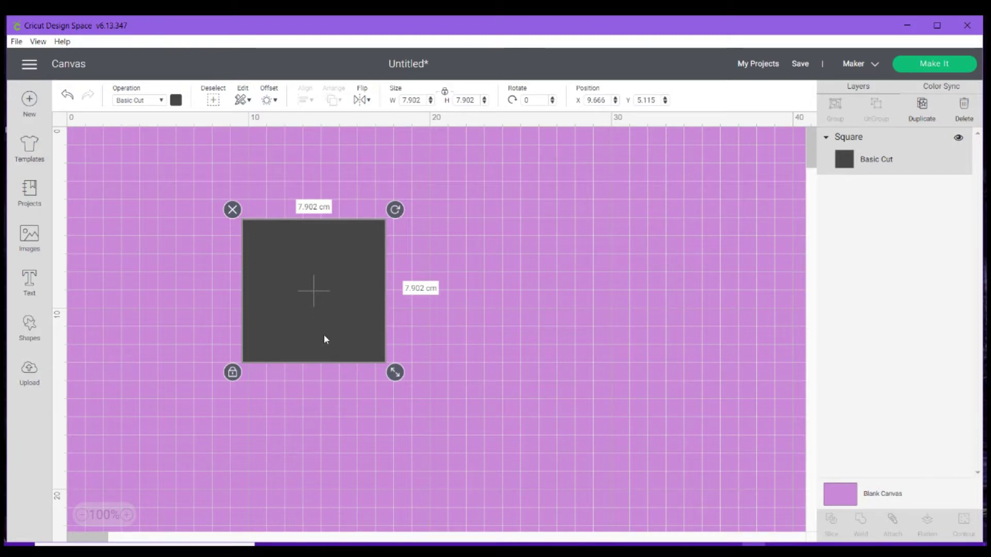
Unlock the square's proportions and set its width to 23 cm.
{"action": "left_click", "coordinate": [233, 373]}
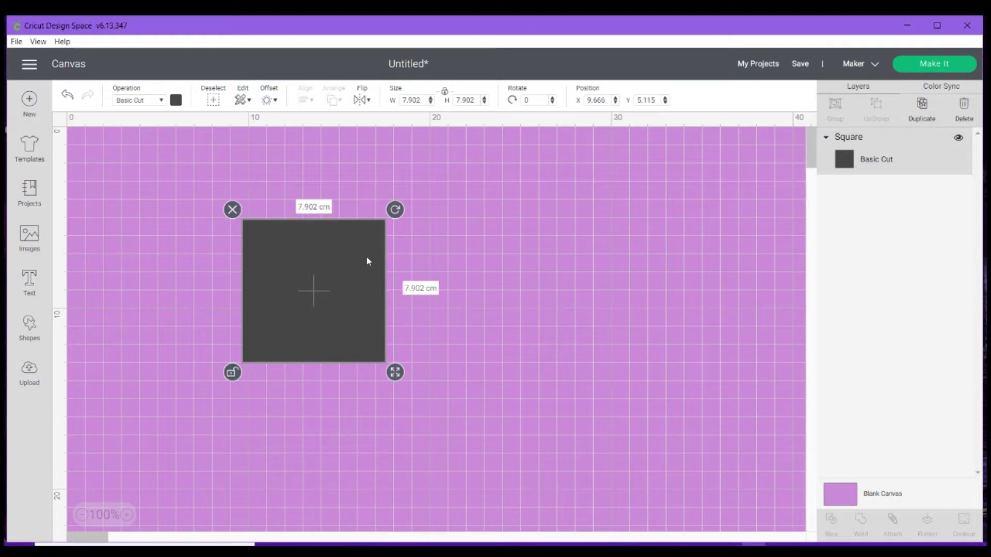
{"action": "left_click", "coordinate": [423, 100]}
{"action": "key", "text": "BackSpace"}
{"action": "key", "text": "BackSpace"}
{"action": "key", "text": "BackSpace"}
{"action": "key", "text": "BackSpace"}
{"action": "key", "text": "BackSpace"}
{"action": "type", "text": "23"}
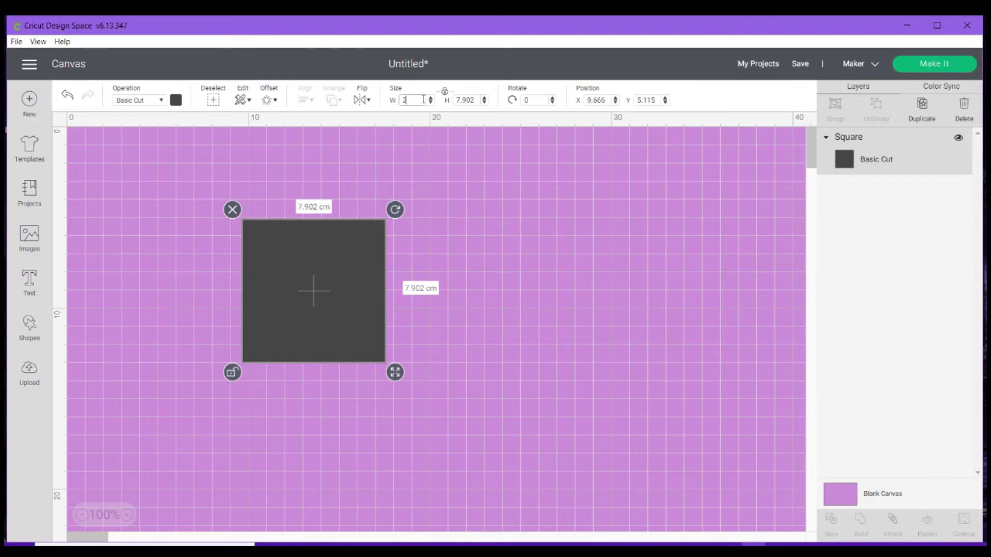
{"action": "key", "text": "Return"}
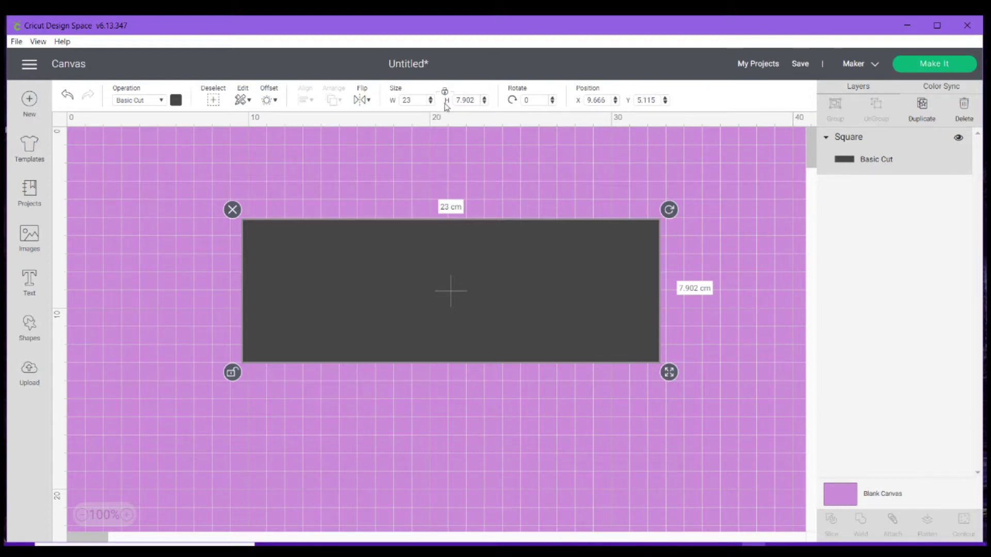
Set the rectangle's height to 5.2 cm and shift it left and slightly up on the canvas.
{"action": "left_click", "coordinate": [476, 99]}
{"action": "key", "text": "BackSpace"}
{"action": "key", "text": "BackSpace"}
{"action": "key", "text": "BackSpace"}
{"action": "type", "text": "5"}
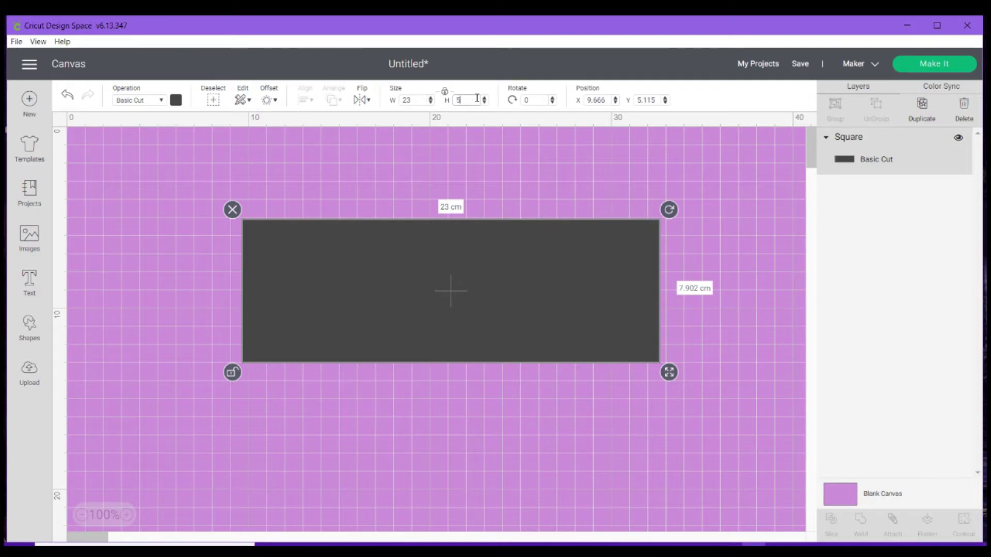
{"action": "type", "text": ".2"}
{"action": "key", "text": "Return"}
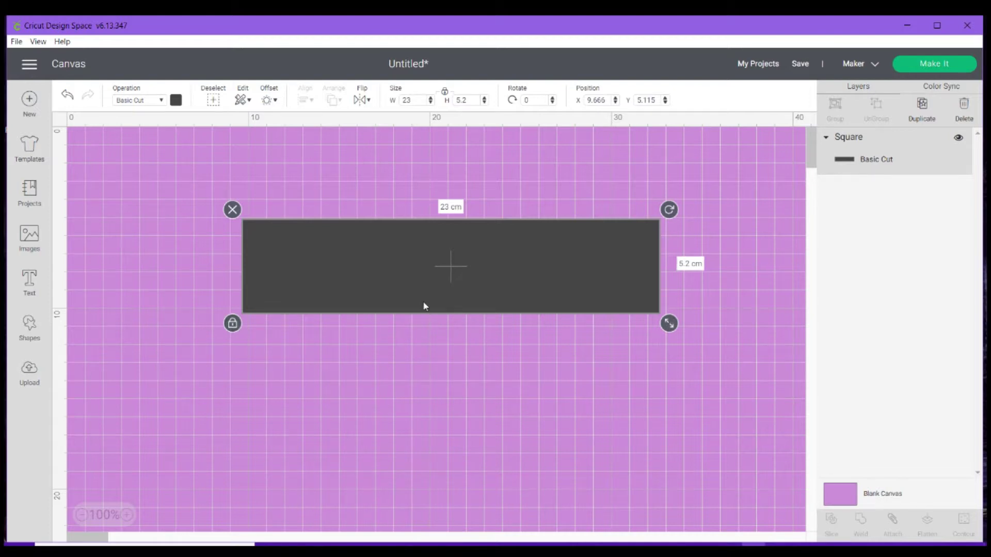
{"action": "left_click_drag", "start_coordinate": [452, 267], "coordinate": [376, 296]}
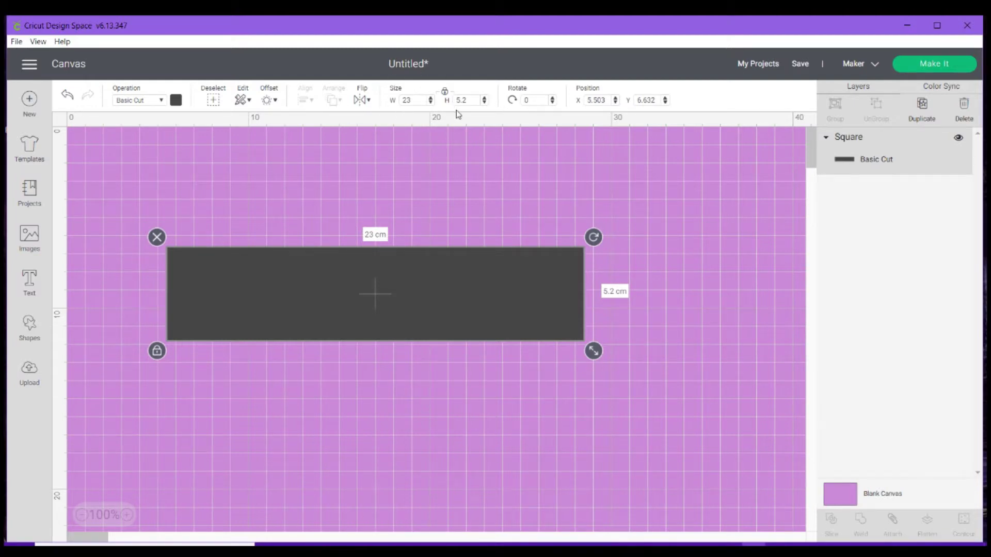
{"action": "left_click_drag", "start_coordinate": [386, 294], "coordinate": [367, 243]}
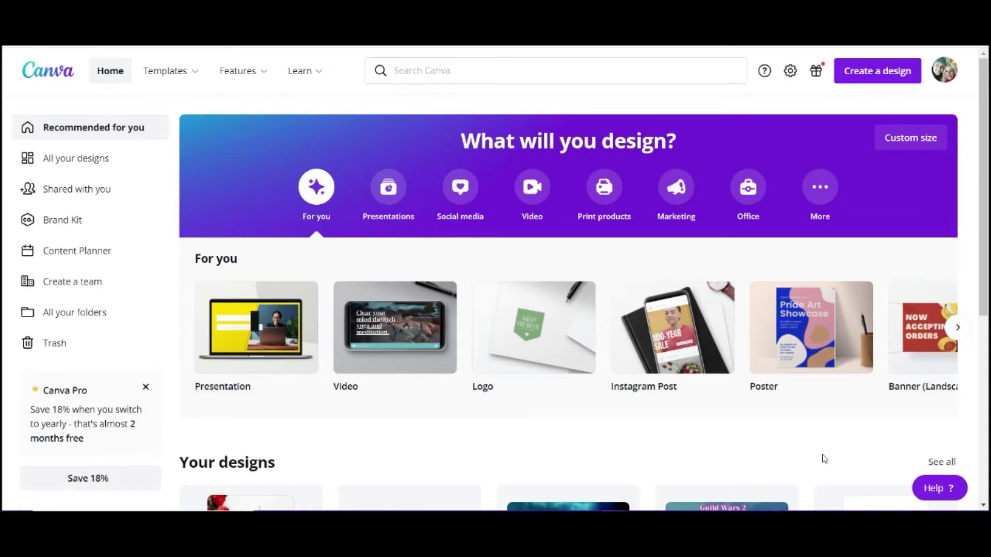
Switch to Canva and create a new custom-size design 23 in wide by 4.5 in high.
{"action": "scroll", "coordinate": [824, 458], "scroll_direction": "down", "scroll_amount": 3}
{"action": "scroll", "coordinate": [824, 459], "scroll_direction": "down", "scroll_amount": 2}
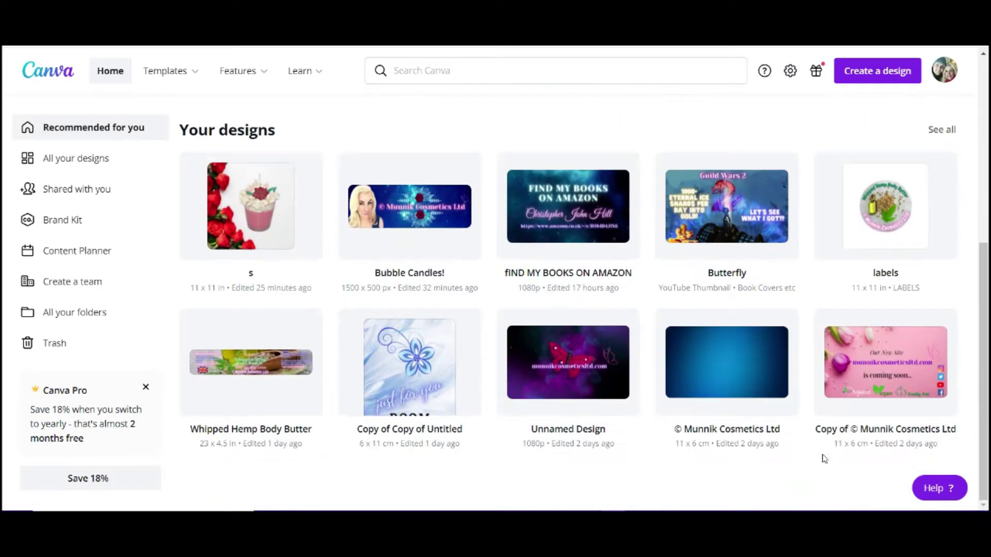
{"action": "scroll", "coordinate": [824, 458], "scroll_direction": "up", "scroll_amount": 5}
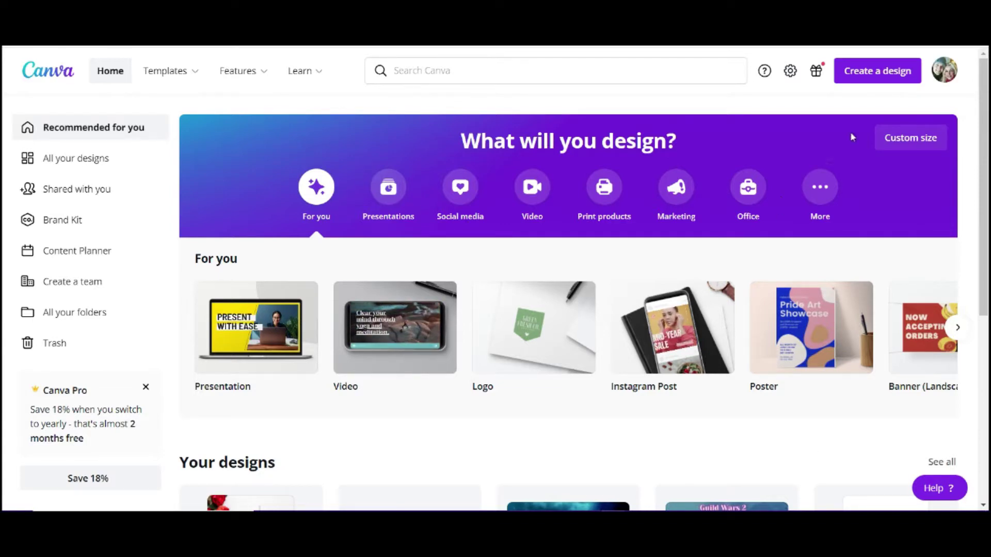
{"action": "left_click", "coordinate": [865, 74]}
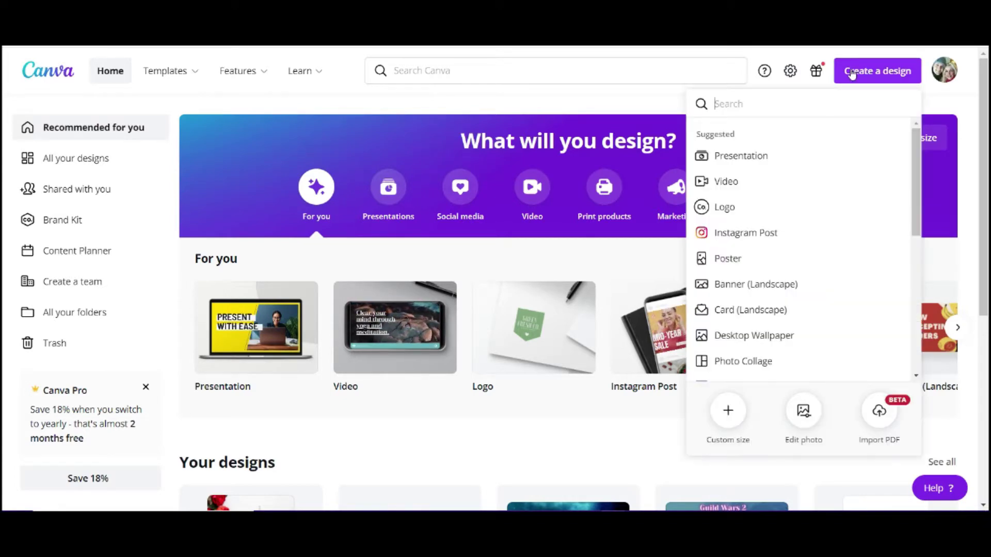
{"action": "left_click", "coordinate": [724, 421]}
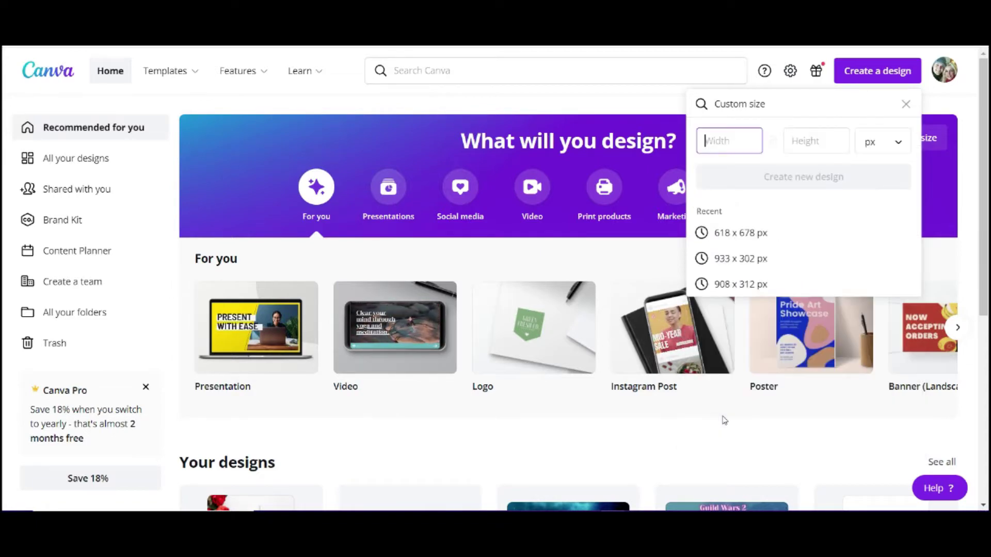
{"action": "left_click", "coordinate": [898, 147]}
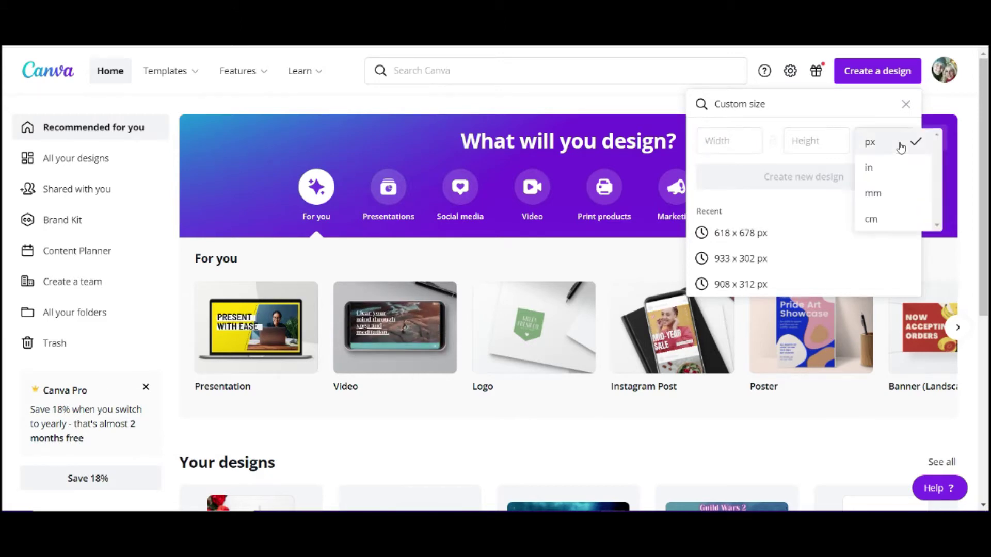
{"action": "left_click", "coordinate": [867, 167]}
{"action": "left_click", "coordinate": [733, 137]}
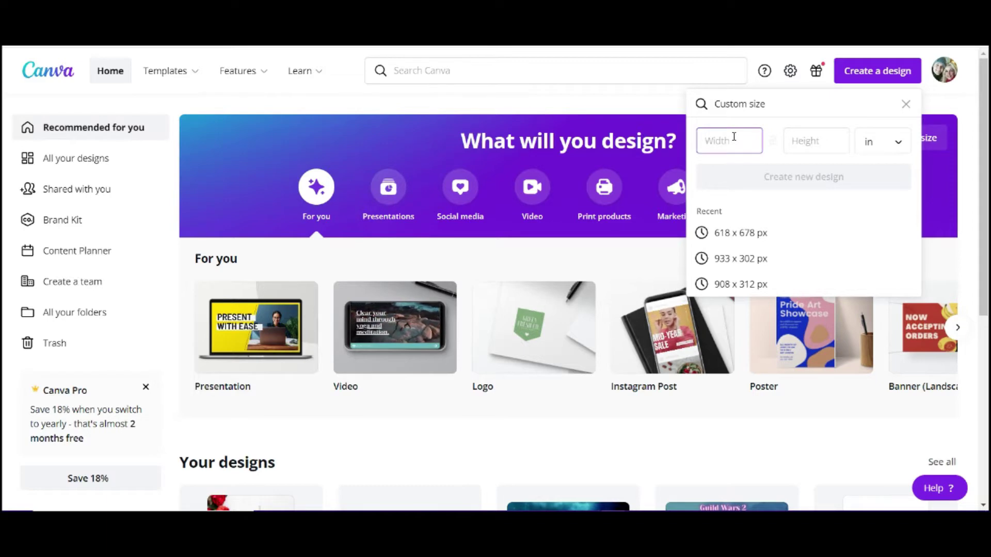
{"action": "type", "text": "23"}
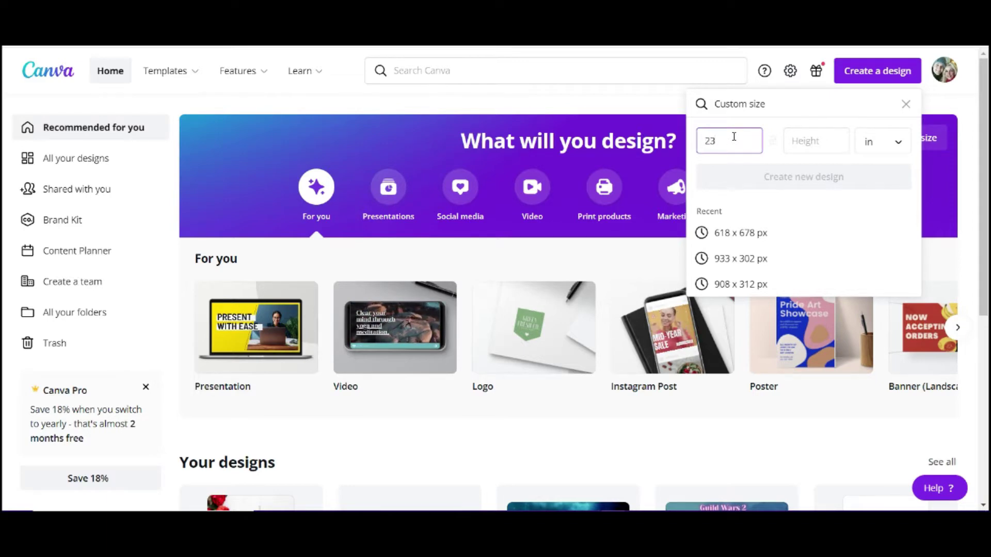
{"action": "left_click", "coordinate": [802, 146]}
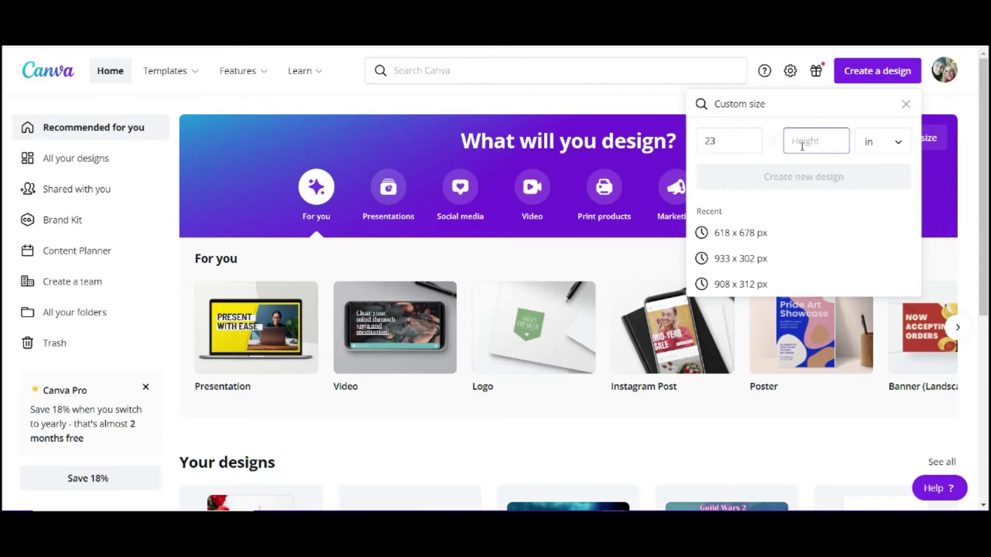
{"action": "type", "text": "4"}
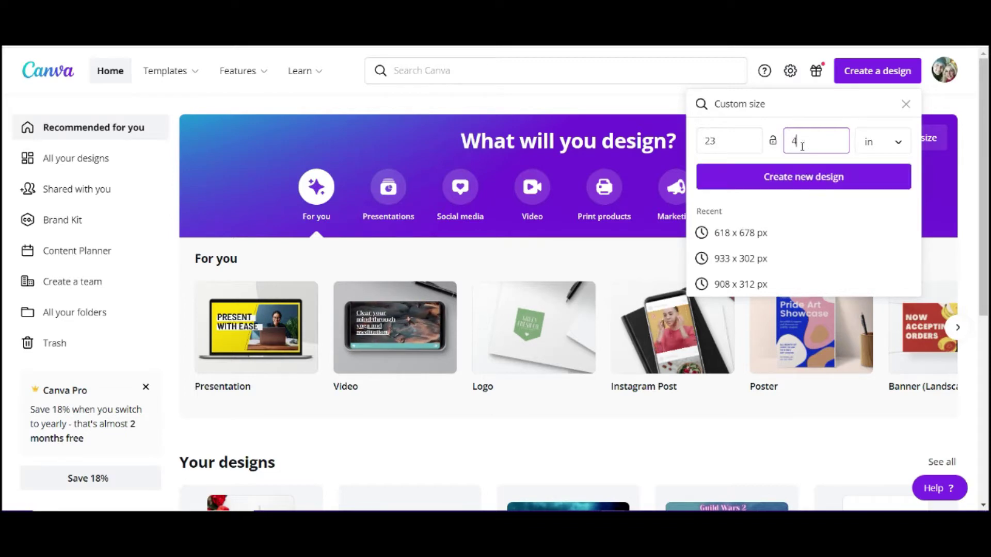
{"action": "type", "text": ".5"}
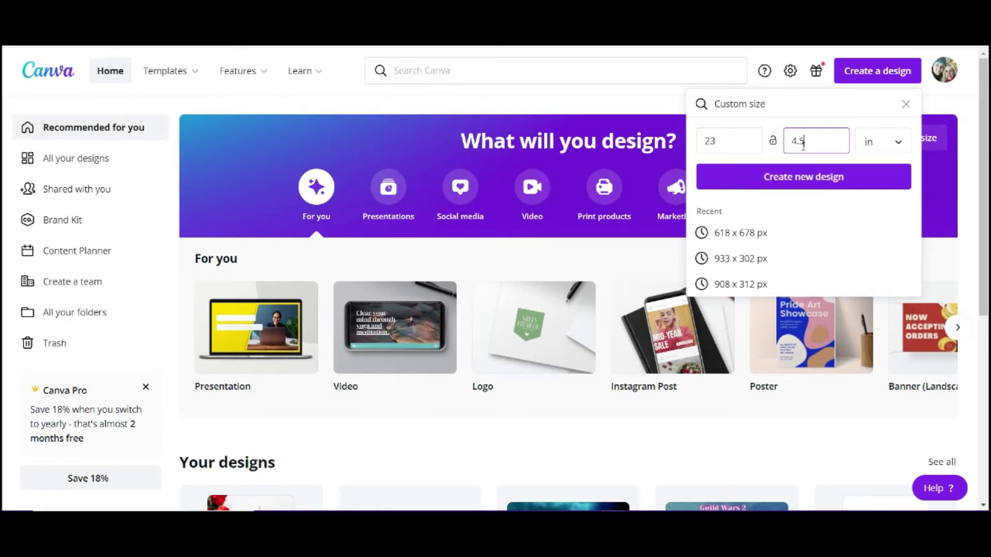
{"action": "left_click", "coordinate": [785, 178]}
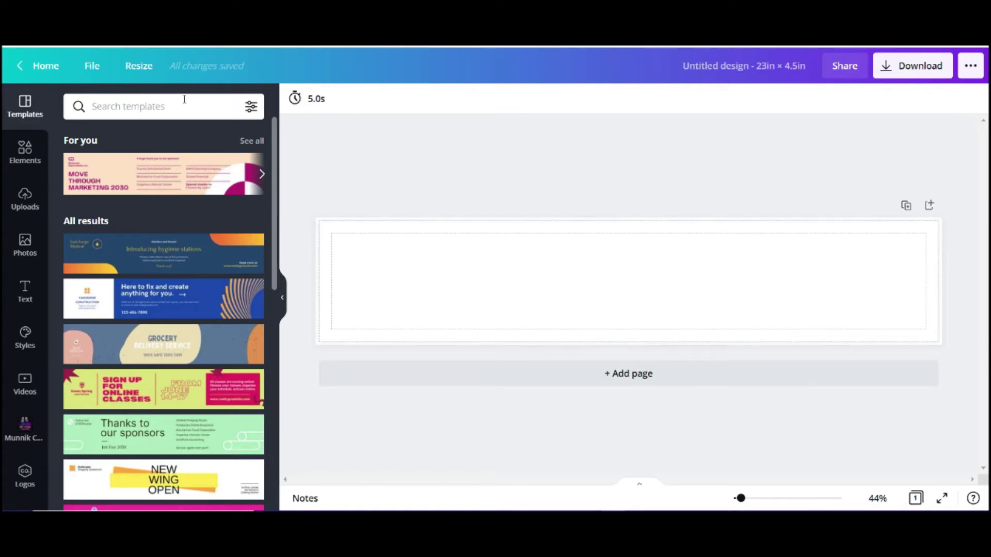
Fill the blank page with the recently used pink tulip photo as its background.
{"action": "left_click", "coordinate": [24, 244]}
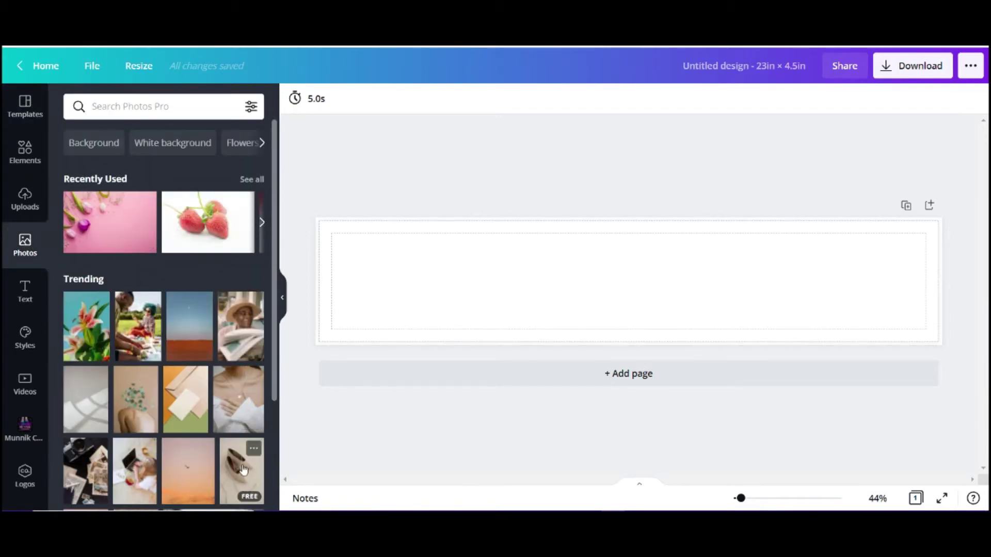
{"action": "scroll", "coordinate": [222, 361], "scroll_direction": "down", "scroll_amount": 2}
{"action": "scroll", "coordinate": [228, 363], "scroll_direction": "down", "scroll_amount": 5}
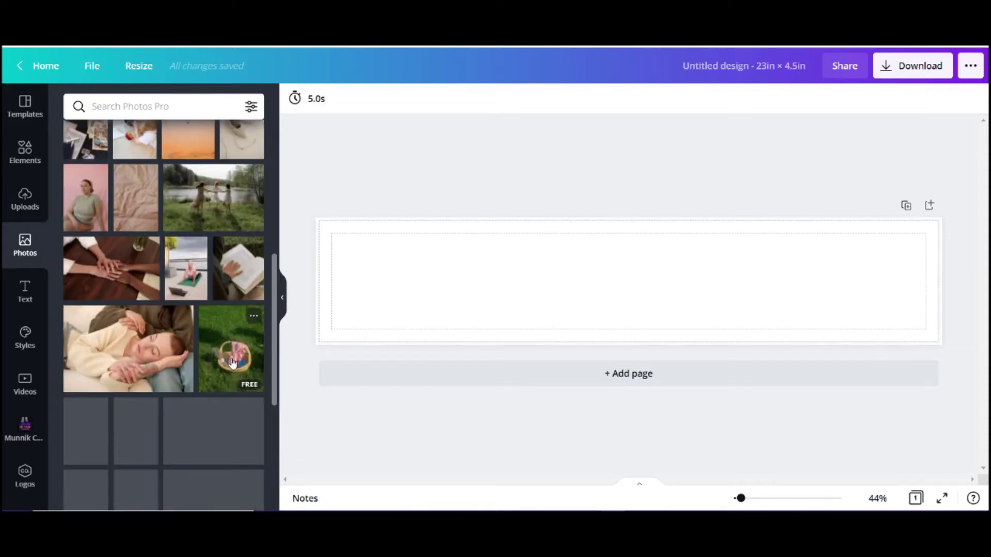
{"action": "scroll", "coordinate": [232, 363], "scroll_direction": "up", "scroll_amount": 7}
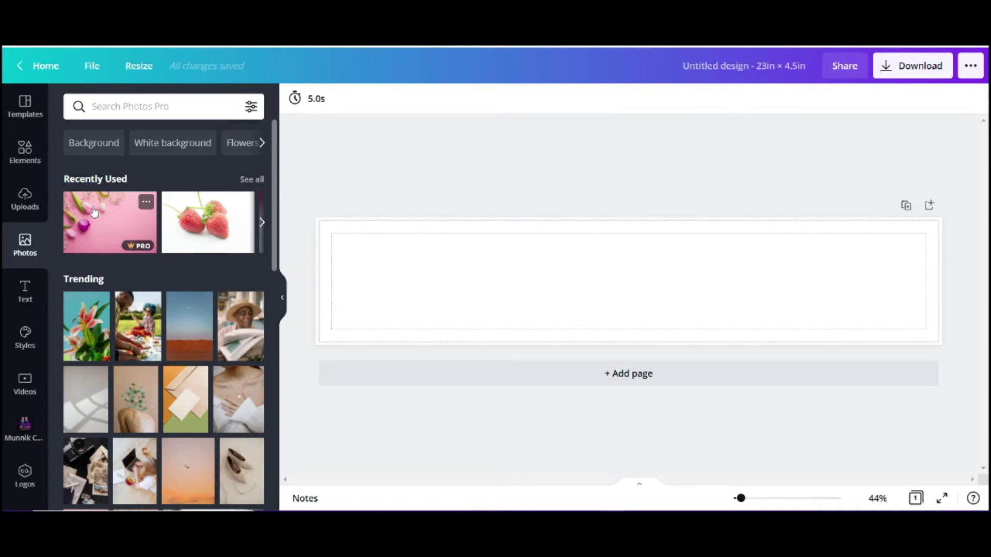
{"action": "left_click_drag", "start_coordinate": [94, 211], "coordinate": [329, 248]}
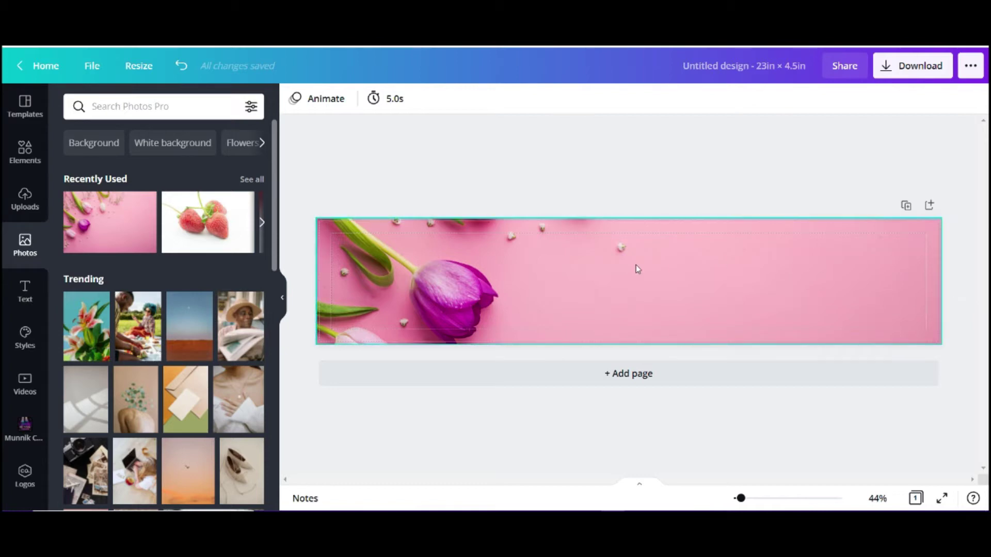
Shift the background photo upward within the page crop so the purple tulip and the pale pink tulip below it both show.
{"action": "left_click", "coordinate": [605, 268]}
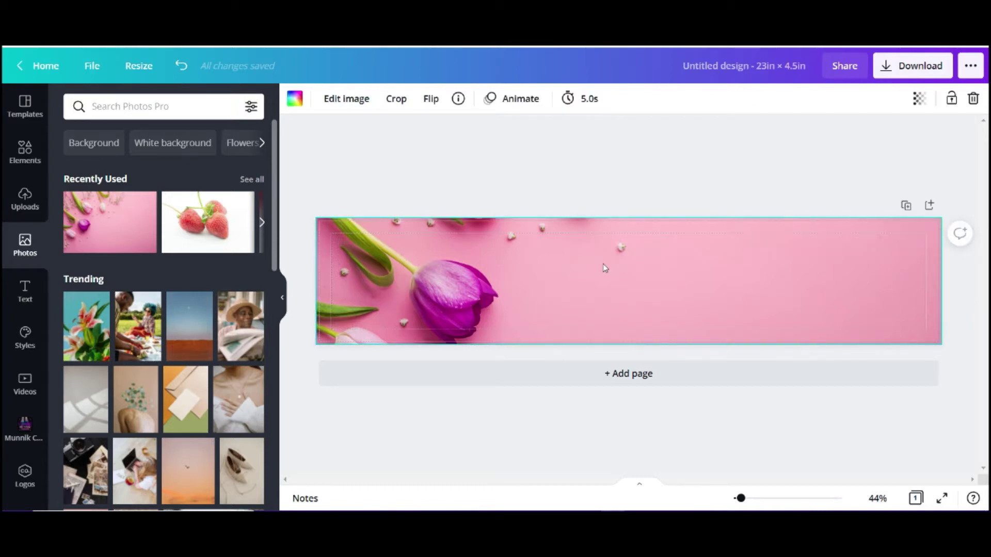
{"action": "double_click", "coordinate": [605, 268]}
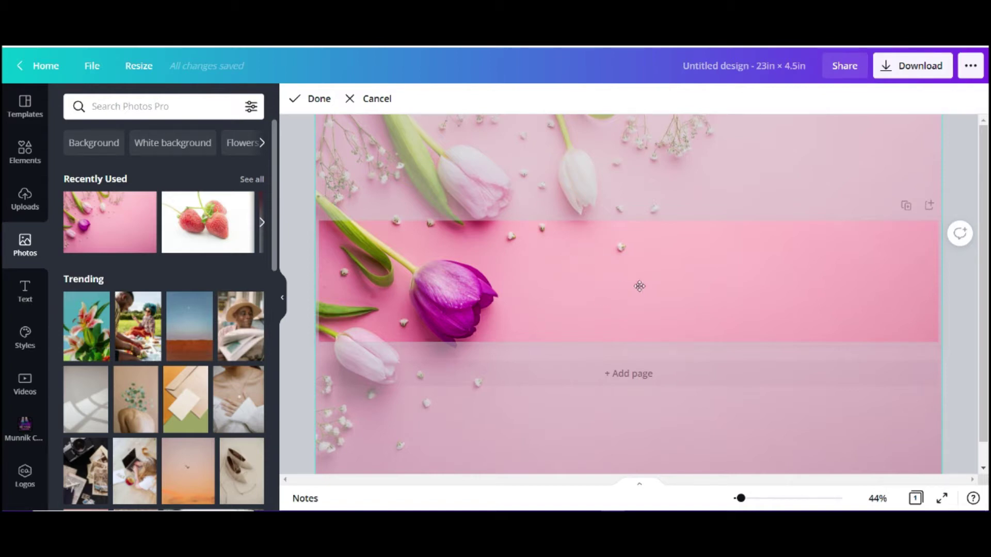
{"action": "left_click_drag", "start_coordinate": [609, 291], "coordinate": [604, 263]}
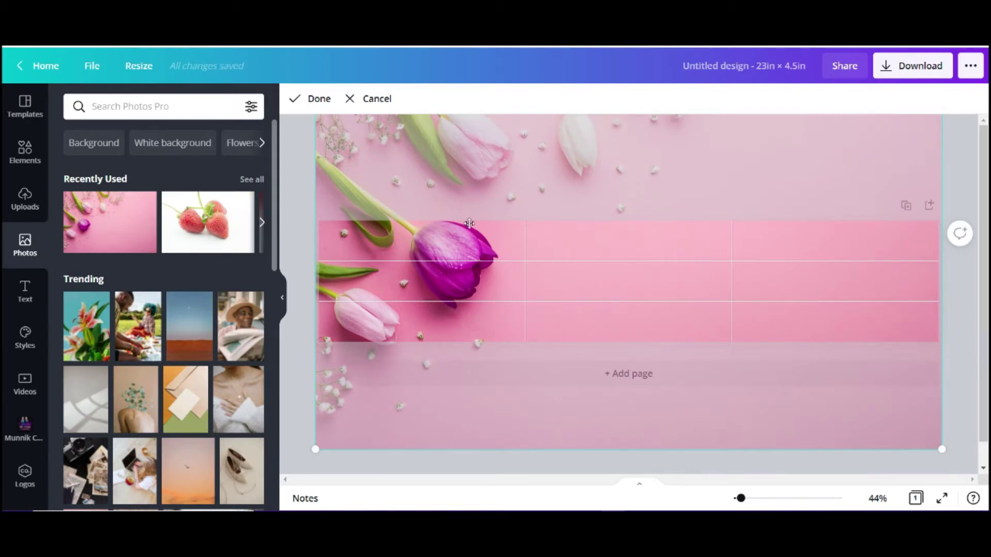
{"action": "left_click", "coordinate": [964, 270]}
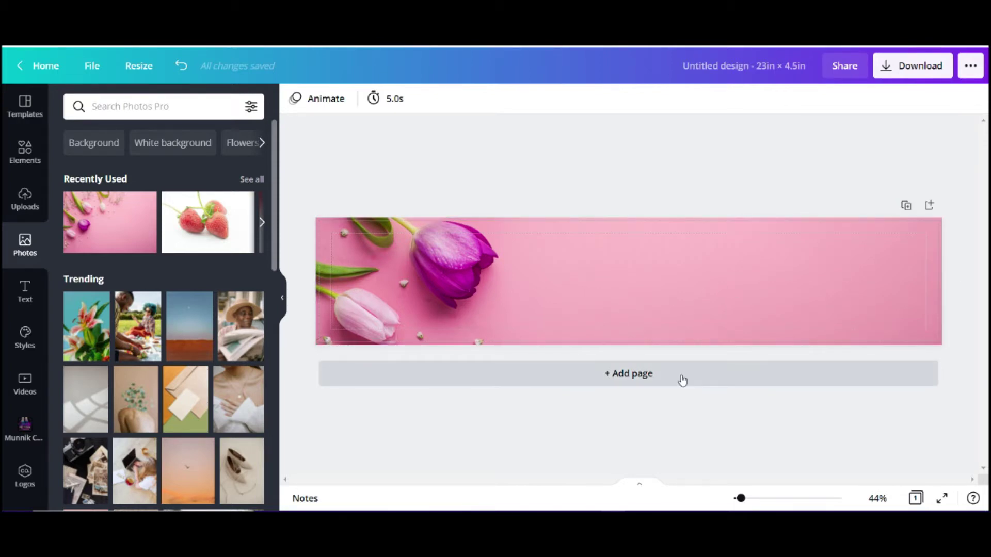
Add the recently used "White Christmas" script font combination to the label.
{"action": "left_click", "coordinate": [24, 298]}
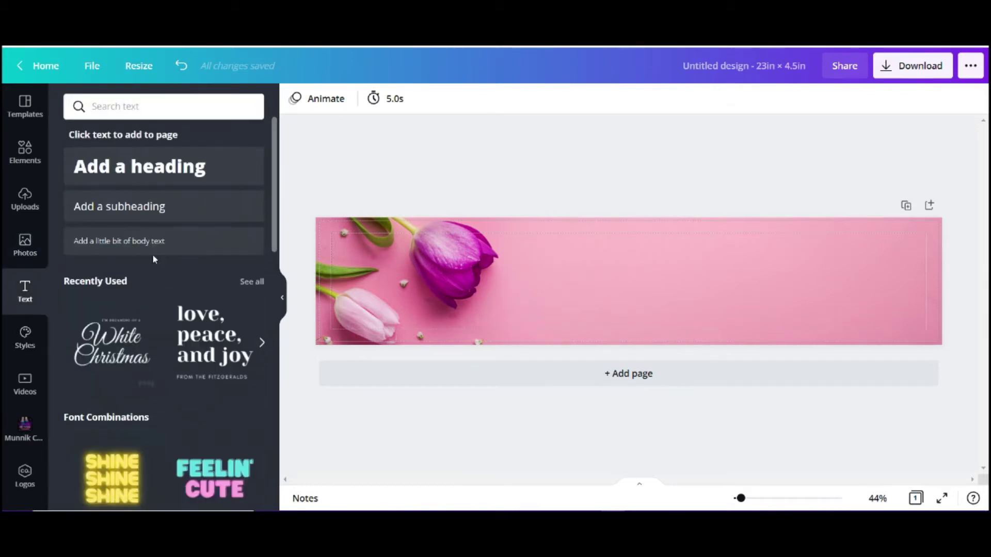
{"action": "scroll", "coordinate": [191, 437], "scroll_direction": "down", "scroll_amount": 10}
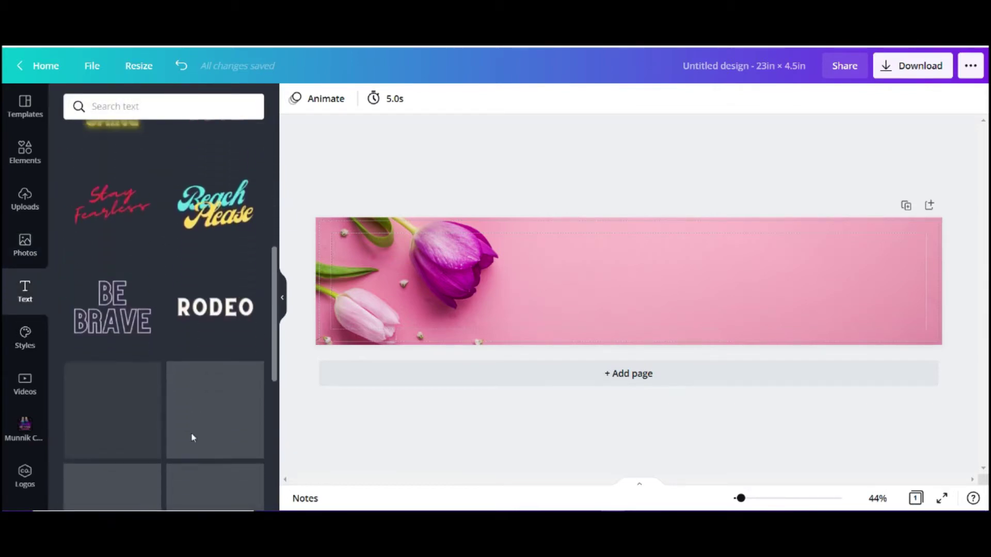
{"action": "scroll", "coordinate": [192, 438], "scroll_direction": "up", "scroll_amount": 8}
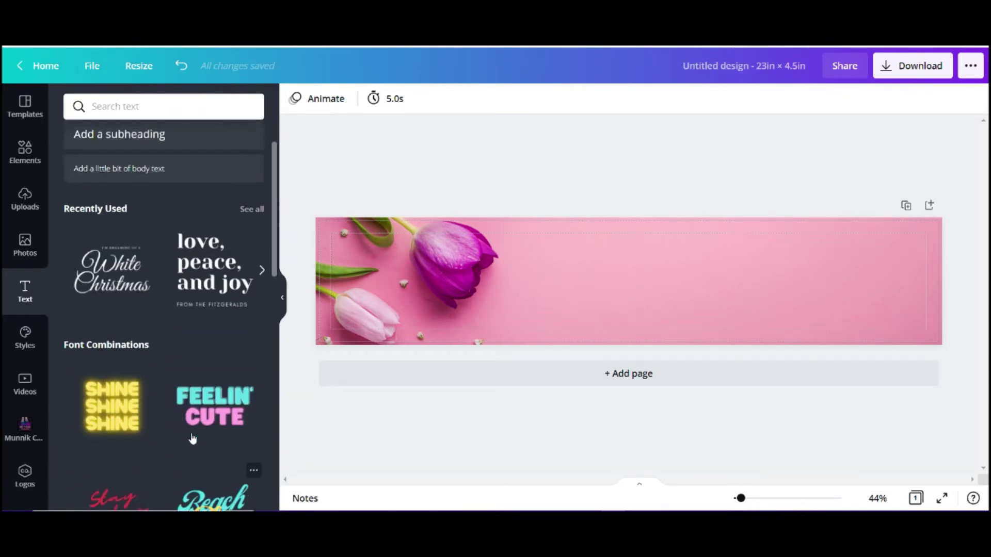
{"action": "scroll", "coordinate": [192, 438], "scroll_direction": "up", "scroll_amount": 1}
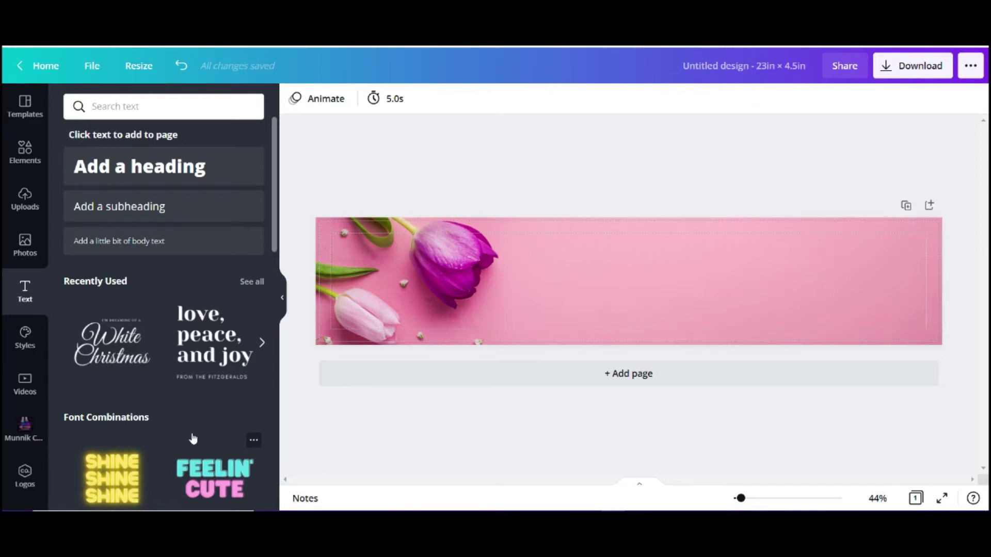
{"action": "scroll", "coordinate": [193, 439], "scroll_direction": "down", "scroll_amount": 1}
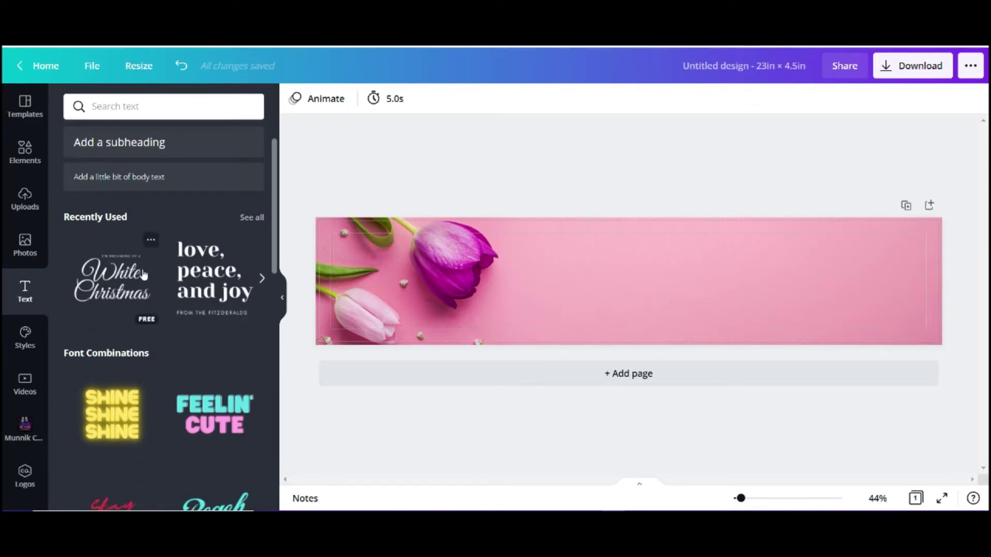
{"action": "left_click", "coordinate": [110, 292]}
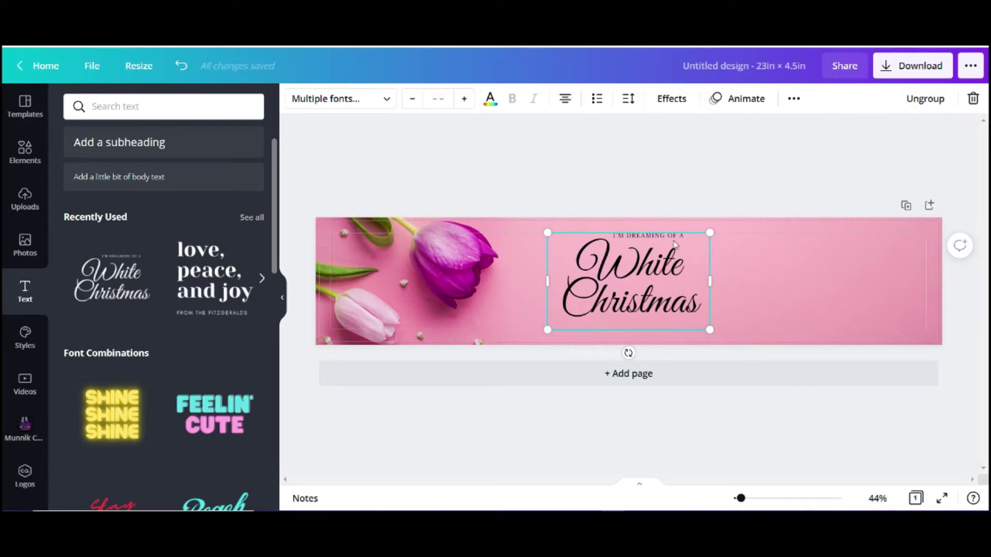
Delete only the small "I'm dreaming of a" line from the added text group.
{"action": "left_click", "coordinate": [636, 236]}
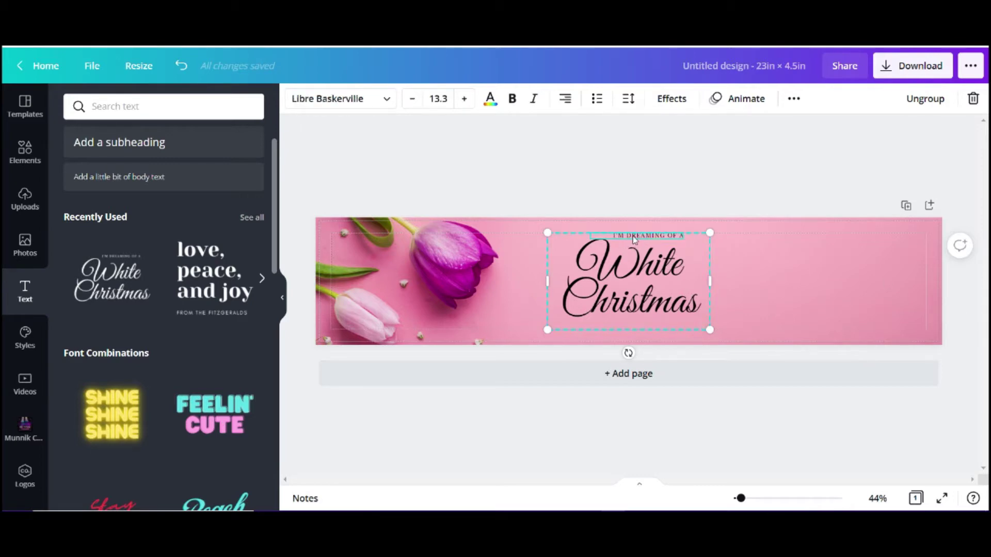
{"action": "left_click", "coordinate": [973, 101]}
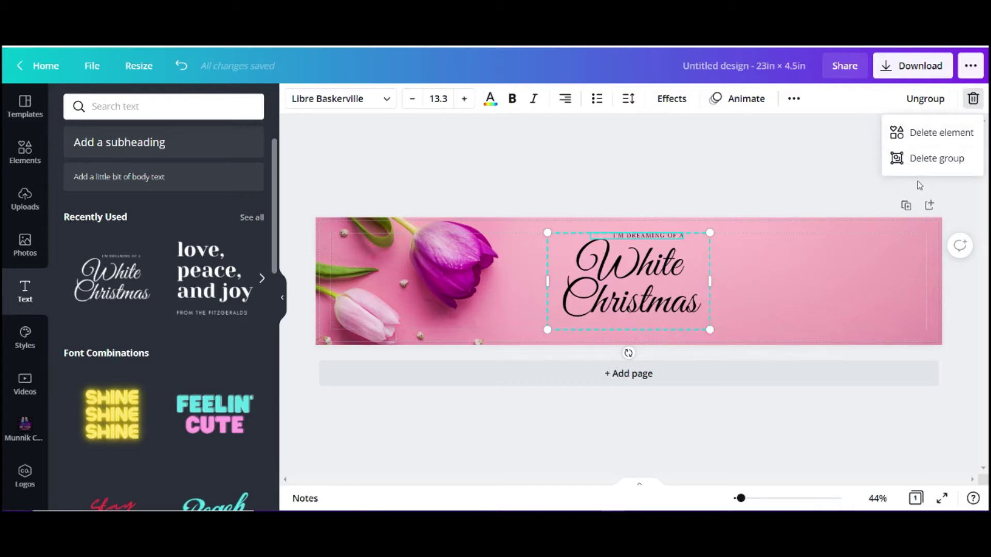
{"action": "left_click", "coordinate": [942, 135]}
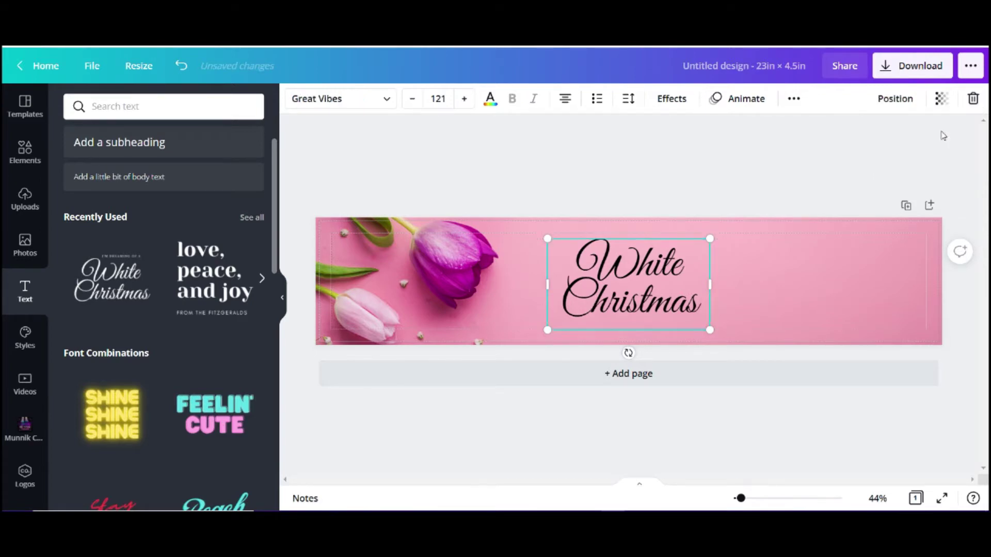
Replace the "White Christmas" wording with "Strawberry Body Butter Test".
{"action": "double_click", "coordinate": [643, 289]}
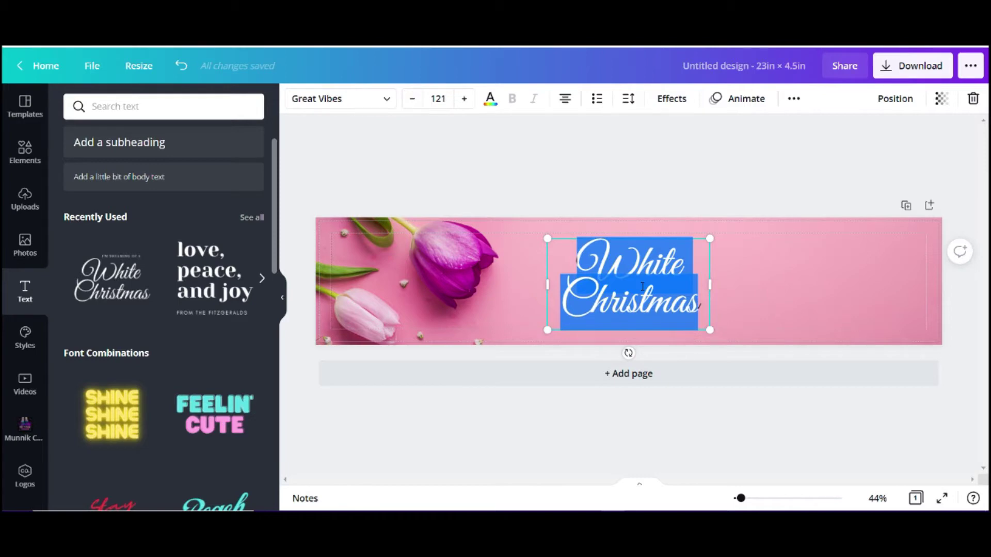
{"action": "key", "text": "BackSpace"}
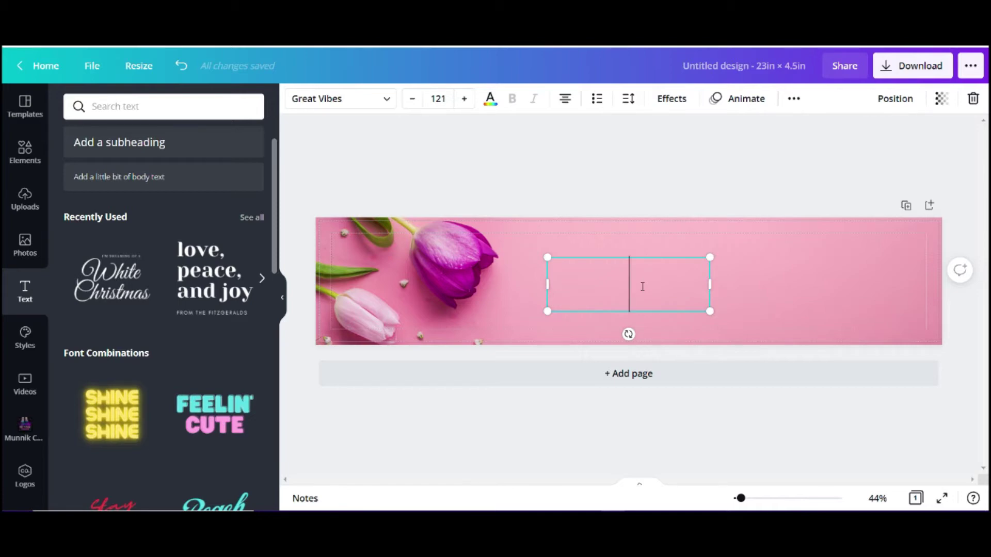
{"action": "type", "text": "Straw"}
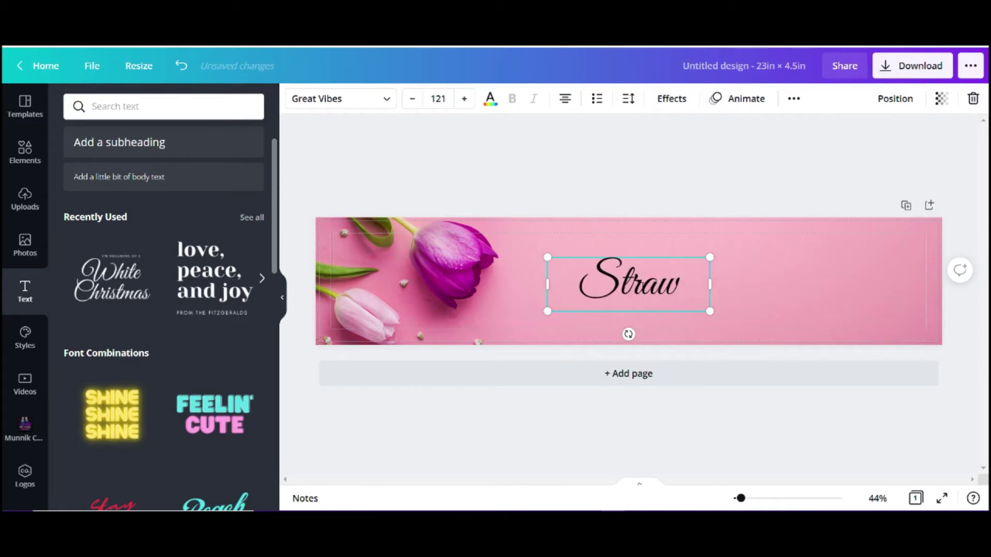
{"action": "type", "text": "berry"}
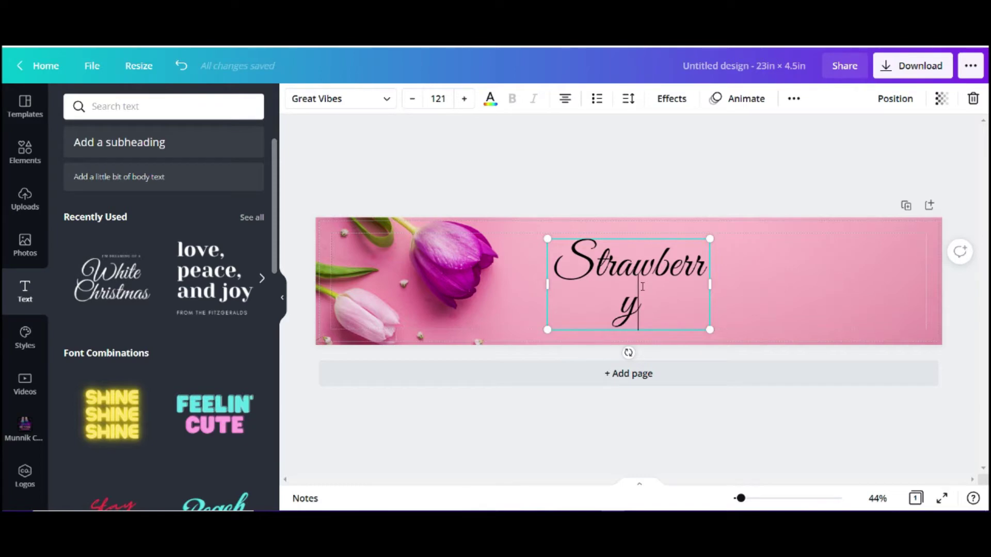
{"action": "type", "text": " T"}
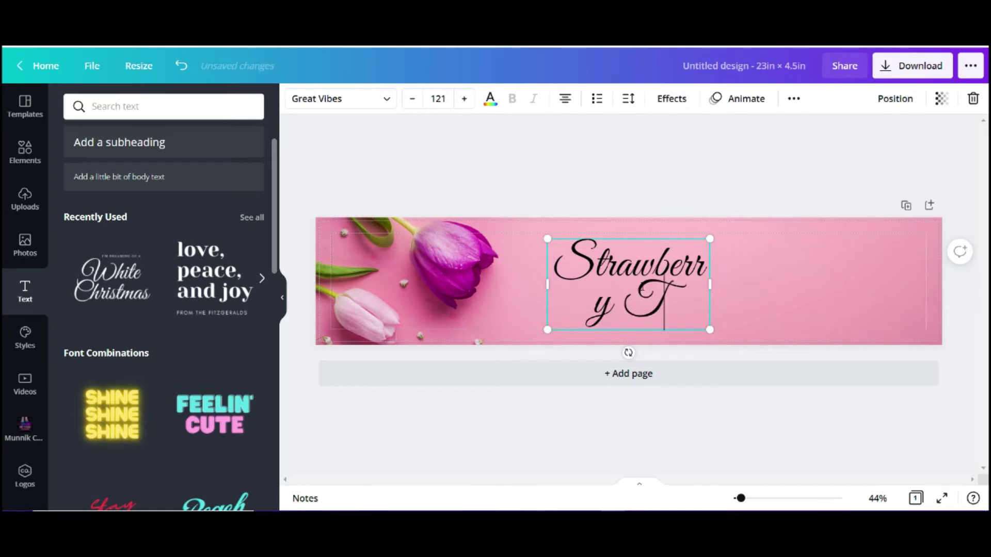
{"action": "key", "text": "BackSpace"}
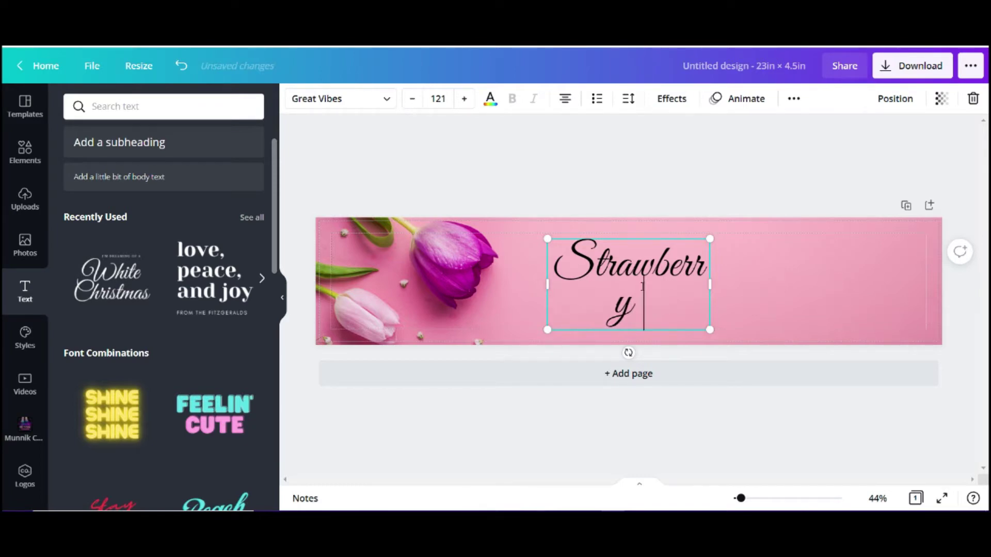
{"action": "type", "text": "Body Butt"}
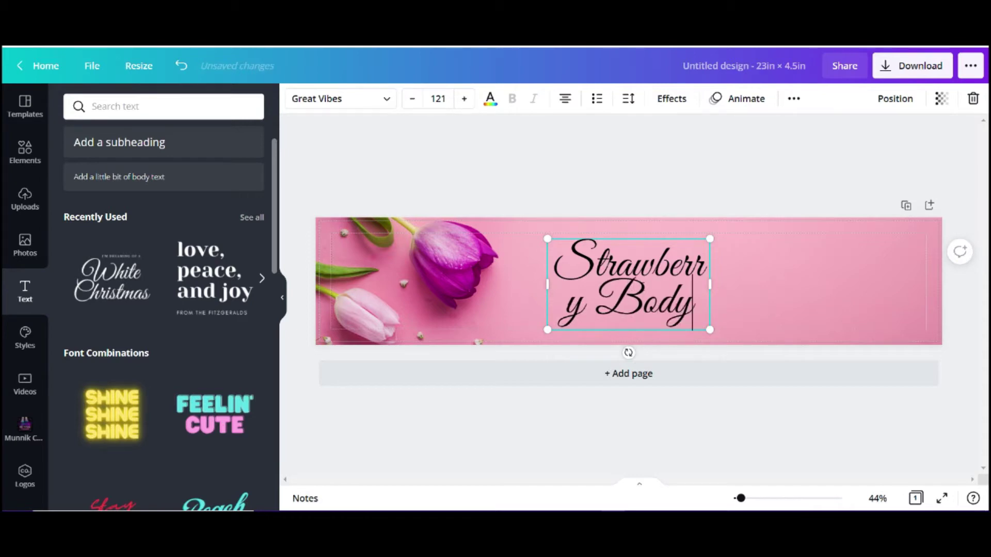
{"action": "type", "text": "er"}
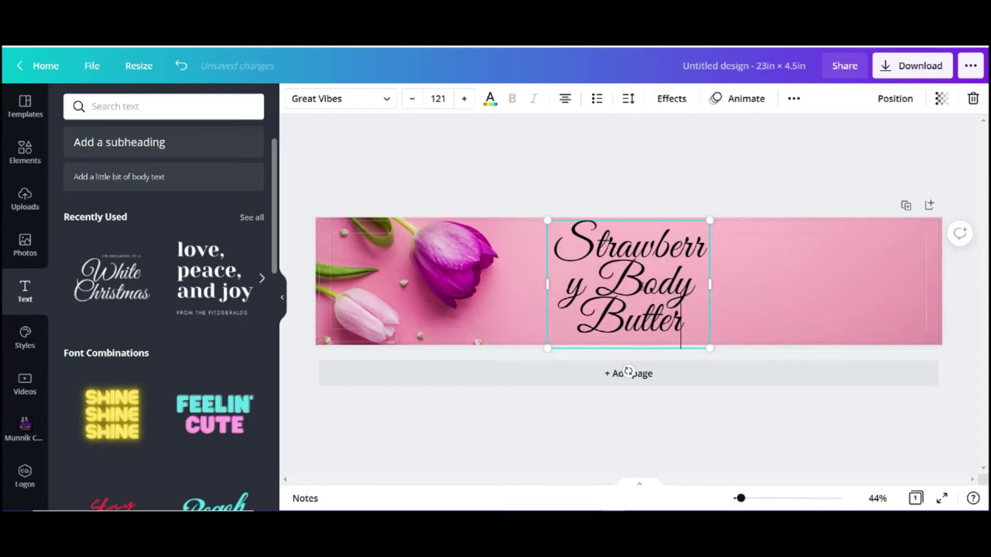
{"action": "type", "text": " Test"}
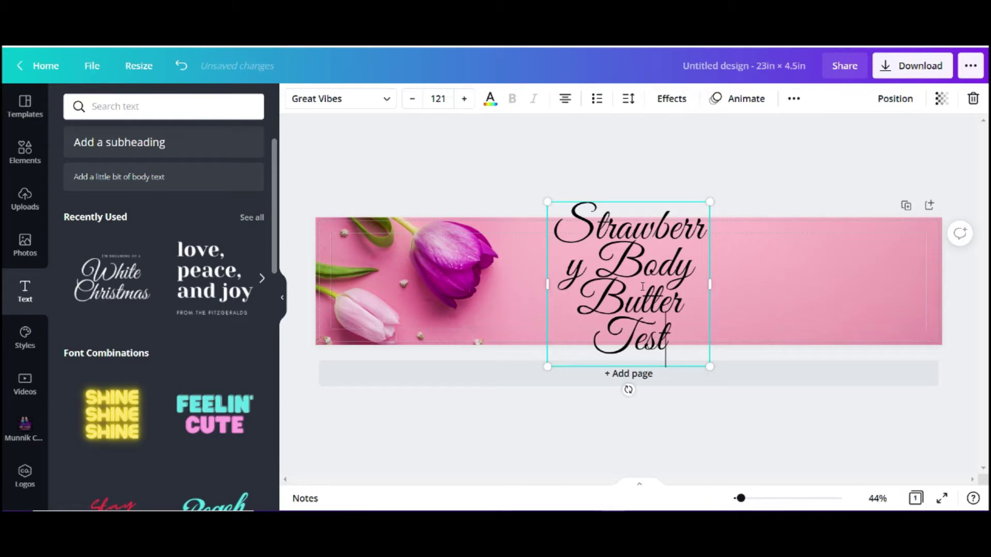
{"action": "type", "text": " c"}
{"action": "key", "text": "BackSpace"}
{"action": "key", "text": "BackSpace"}
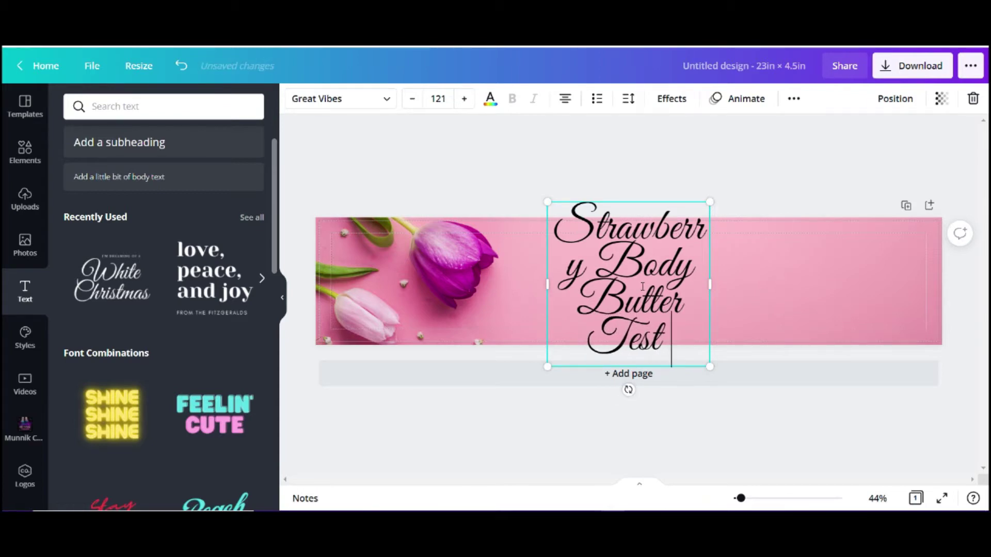
Widen the title's text box on both sides so the wording fits on two lines, and shift it slightly down and left.
{"action": "left_click_drag", "start_coordinate": [714, 283], "coordinate": [827, 297]}
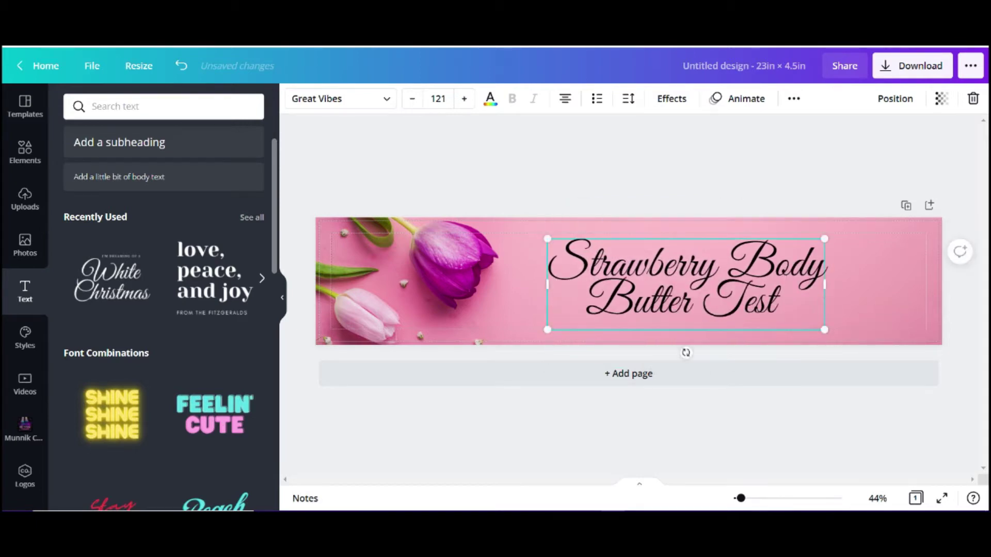
{"action": "left_click_drag", "start_coordinate": [547, 283], "coordinate": [476, 283]}
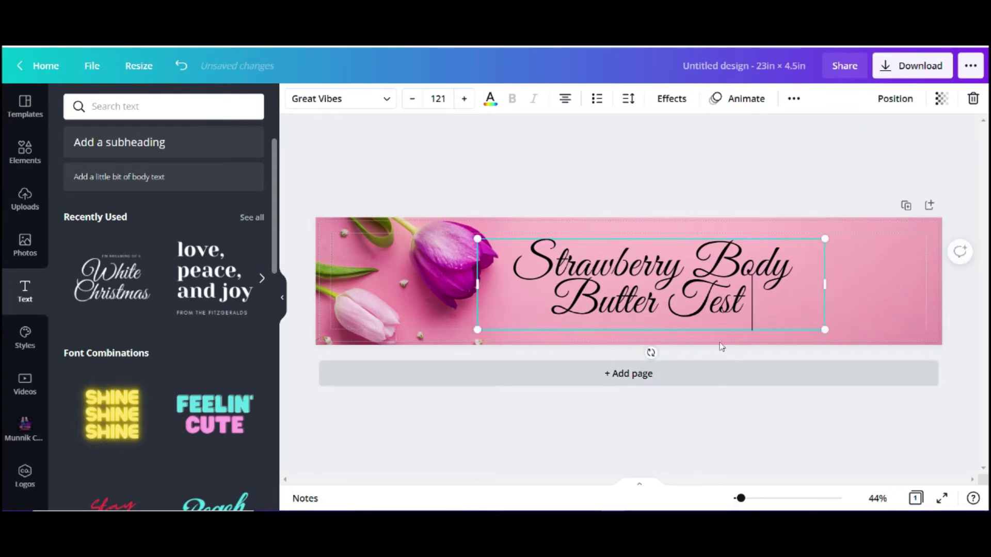
{"action": "mouse_move", "coordinate": [644, 331]}
{"action": "left_mouse_down"}
{"action": "mouse_move", "coordinate": [627, 333]}
{"action": "mouse_move", "coordinate": [639, 337]}
{"action": "left_mouse_up"}
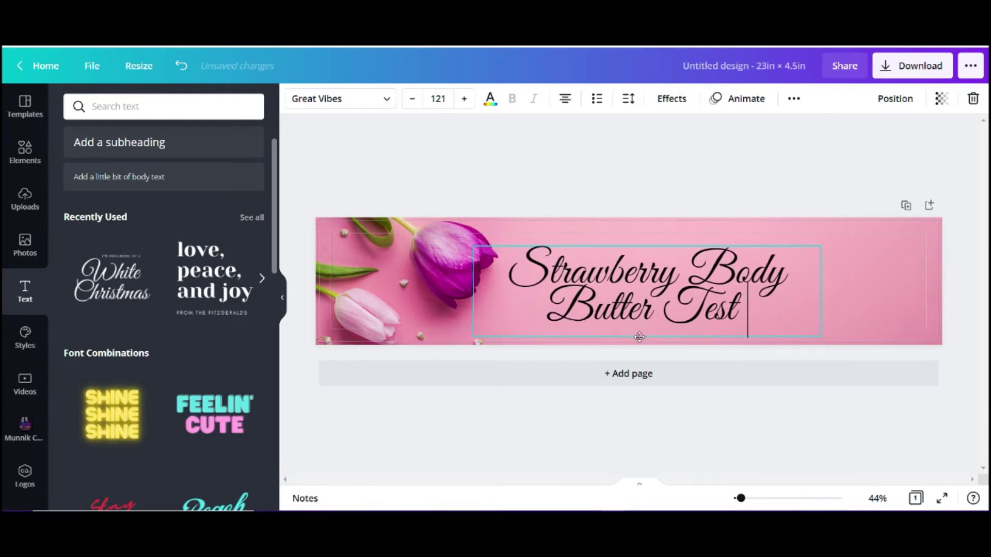
{"action": "left_click_drag", "start_coordinate": [640, 337], "coordinate": [639, 337]}
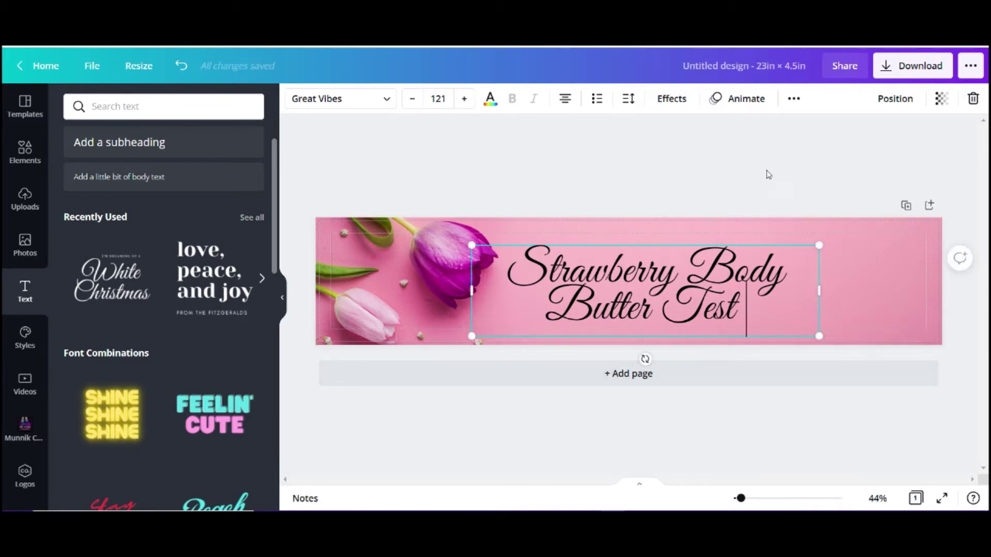
{"action": "left_click", "coordinate": [753, 165]}
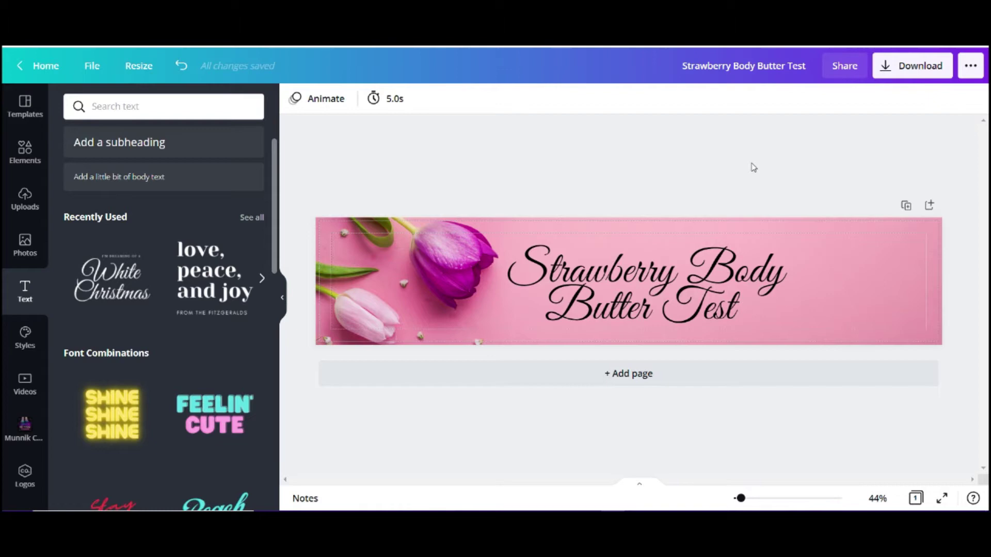
Remove the trailing space after "Test" in the title and end it with an exclamation mark.
{"action": "double_click", "coordinate": [746, 308]}
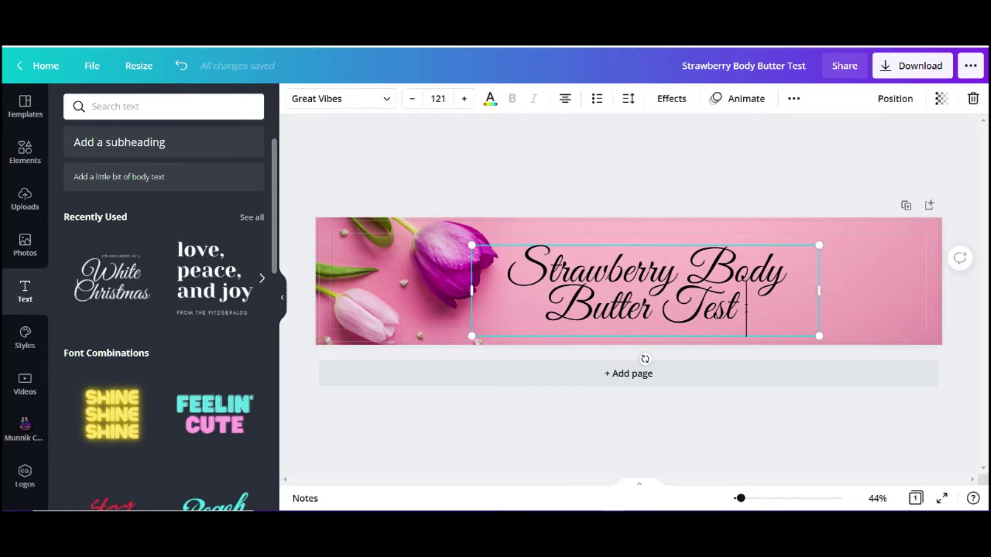
{"action": "key", "text": "BackSpace"}
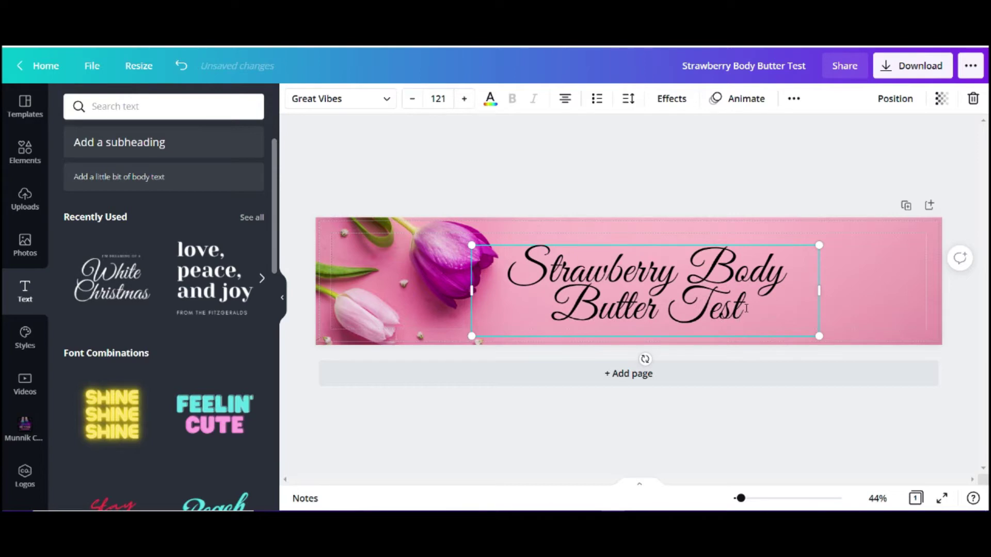
{"action": "type", "text": "!"}
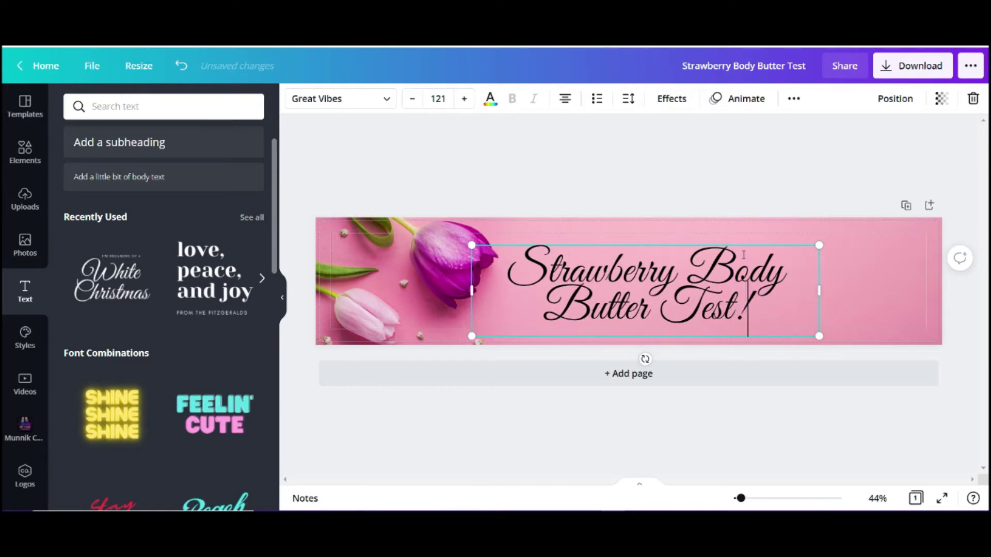
{"action": "left_click", "coordinate": [722, 194]}
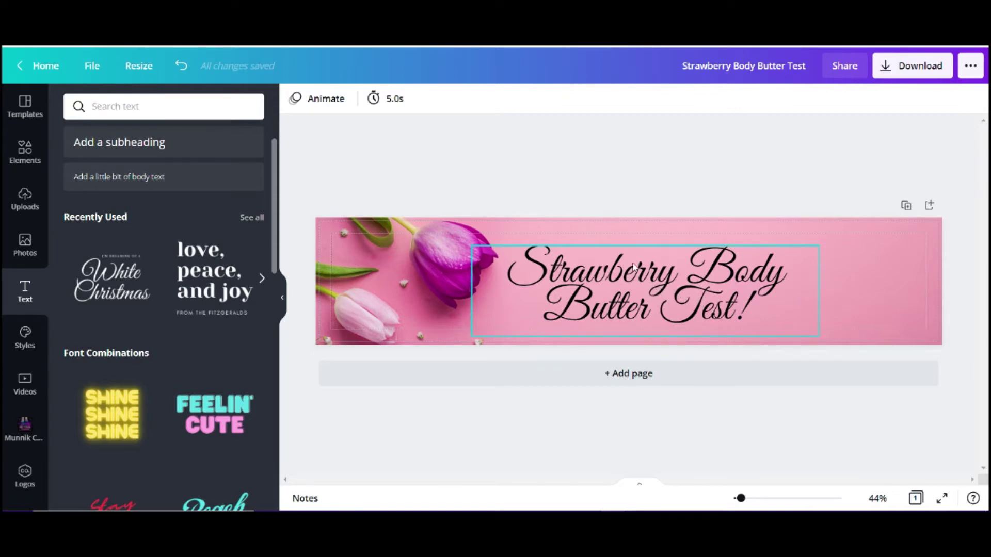
Apply the Neon text effect at intensity 100 to the whole "Strawberry Body Butter Test!" title.
{"action": "left_click", "coordinate": [657, 291]}
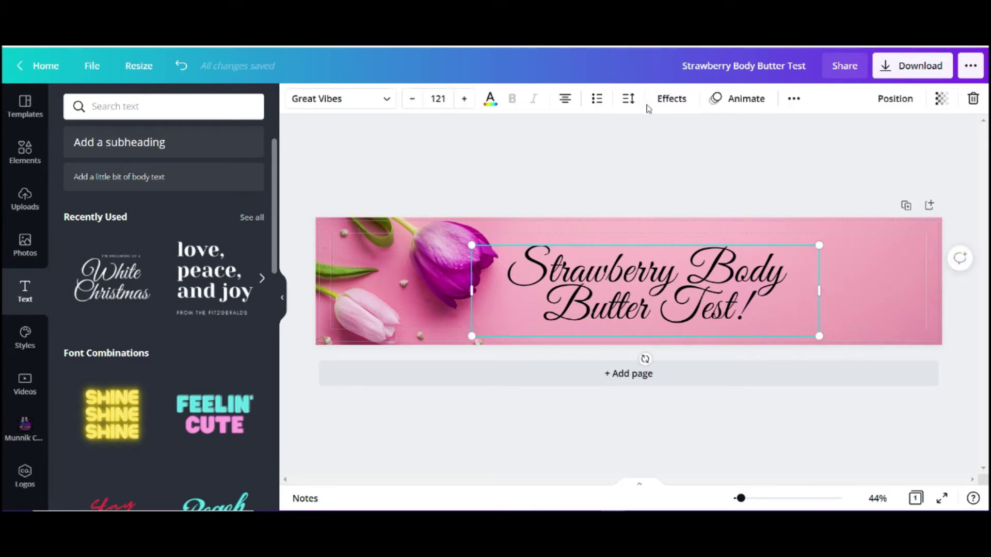
{"action": "left_click", "coordinate": [582, 308]}
{"action": "left_click_drag", "start_coordinate": [512, 263], "coordinate": [803, 321]}
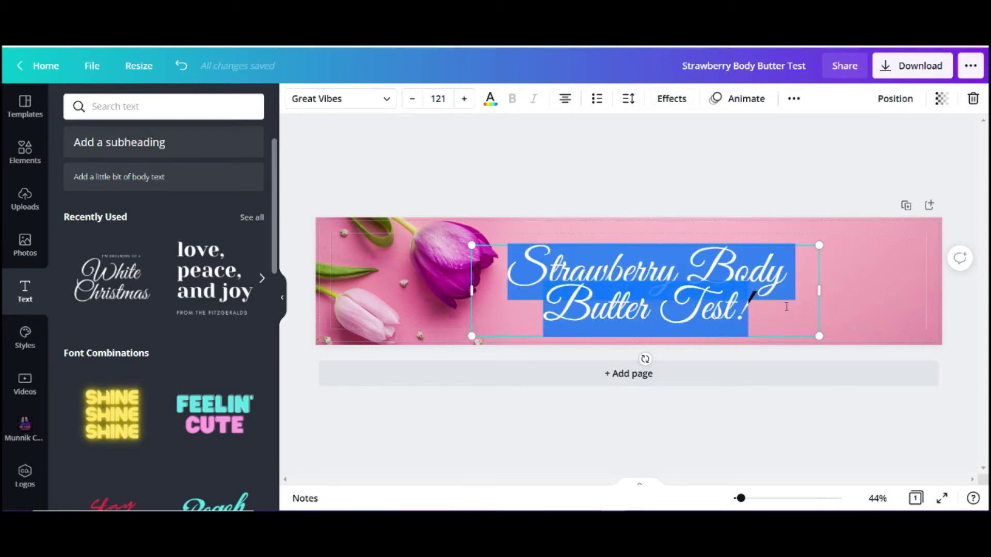
{"action": "left_click", "coordinate": [672, 101]}
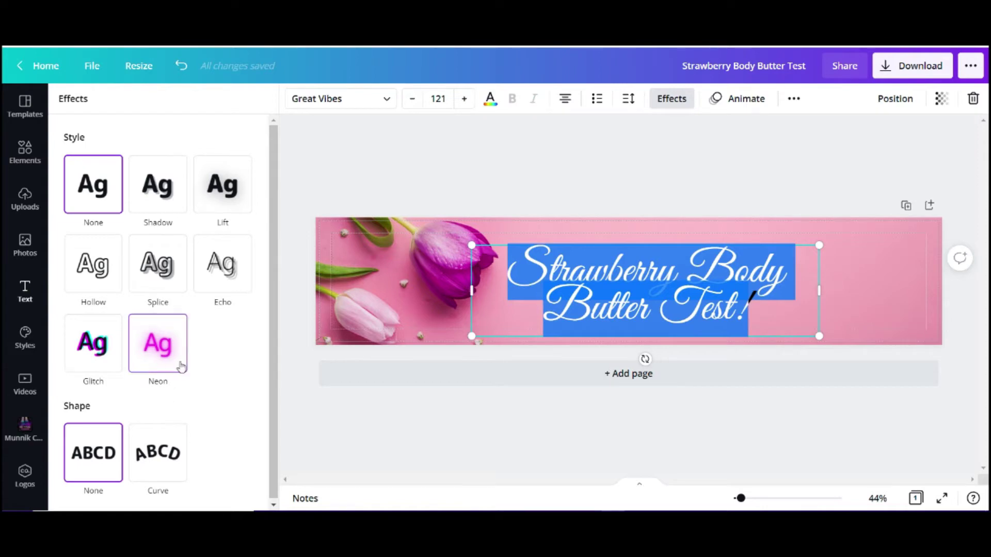
{"action": "left_click", "coordinate": [151, 354]}
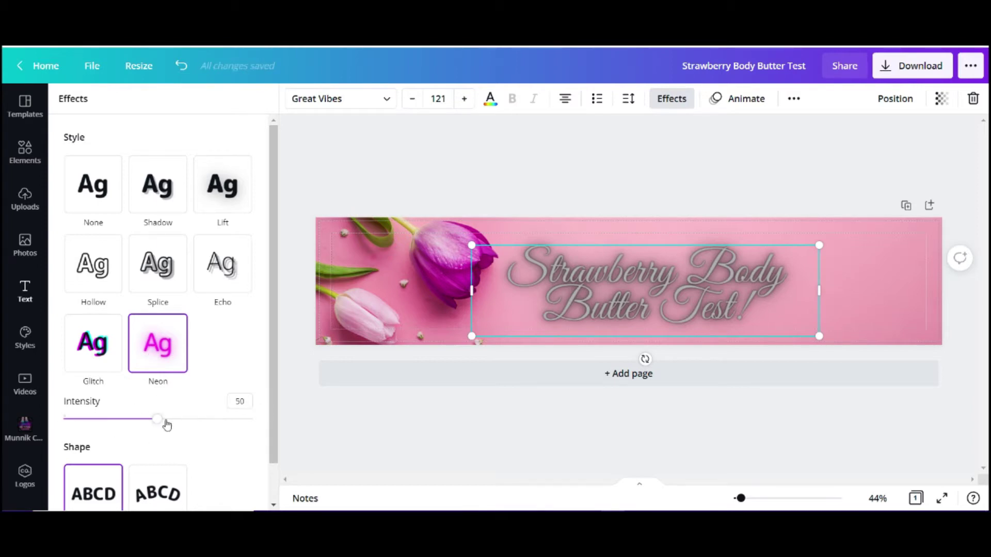
{"action": "left_click_drag", "start_coordinate": [156, 421], "coordinate": [256, 424]}
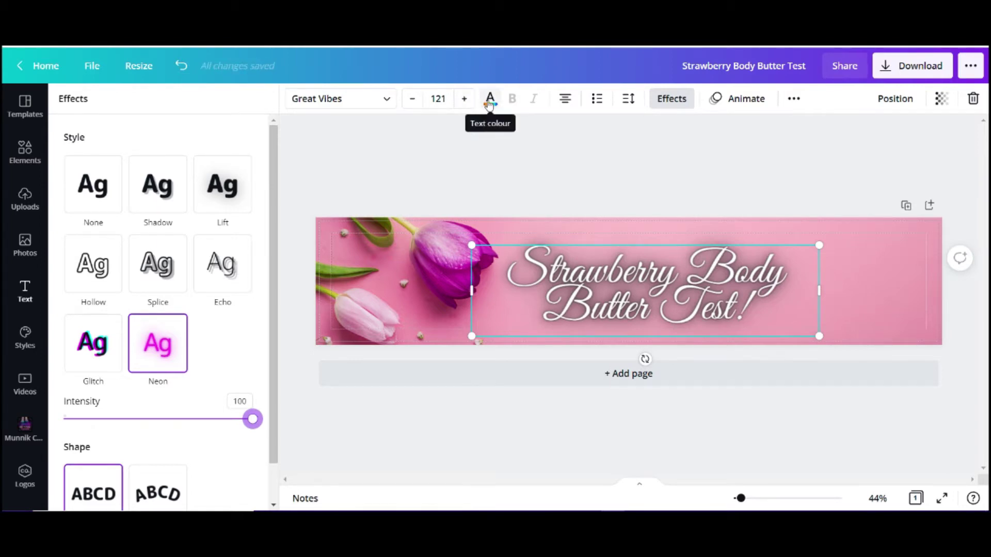
Colour the title's neon glow bright pink from the default colours and deselect it.
{"action": "left_click", "coordinate": [489, 100]}
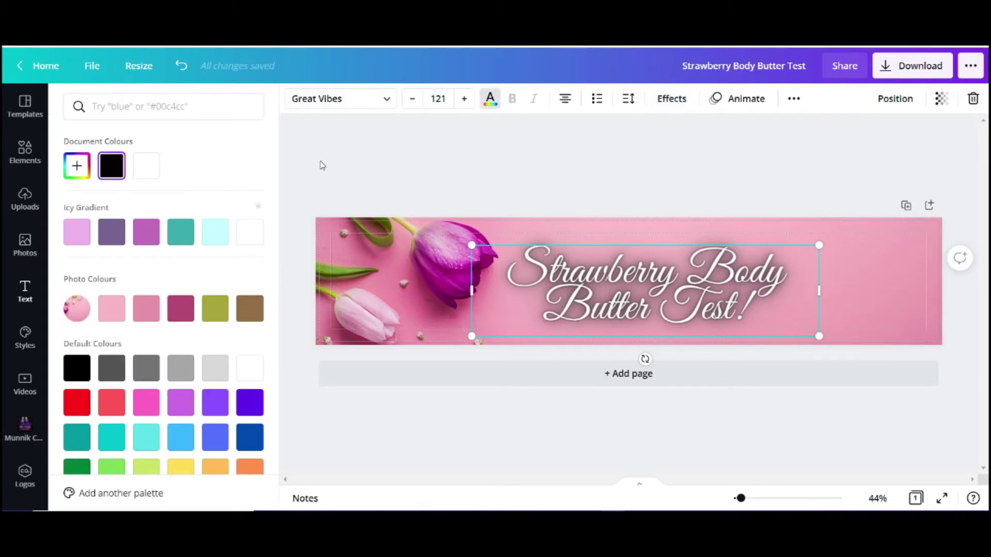
{"action": "left_click", "coordinate": [147, 407]}
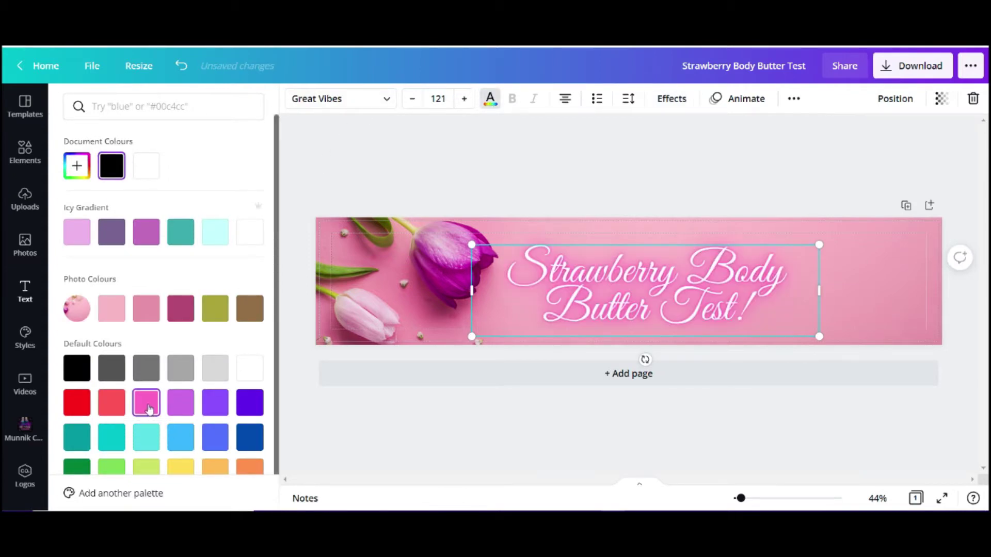
{"action": "left_click", "coordinate": [754, 182]}
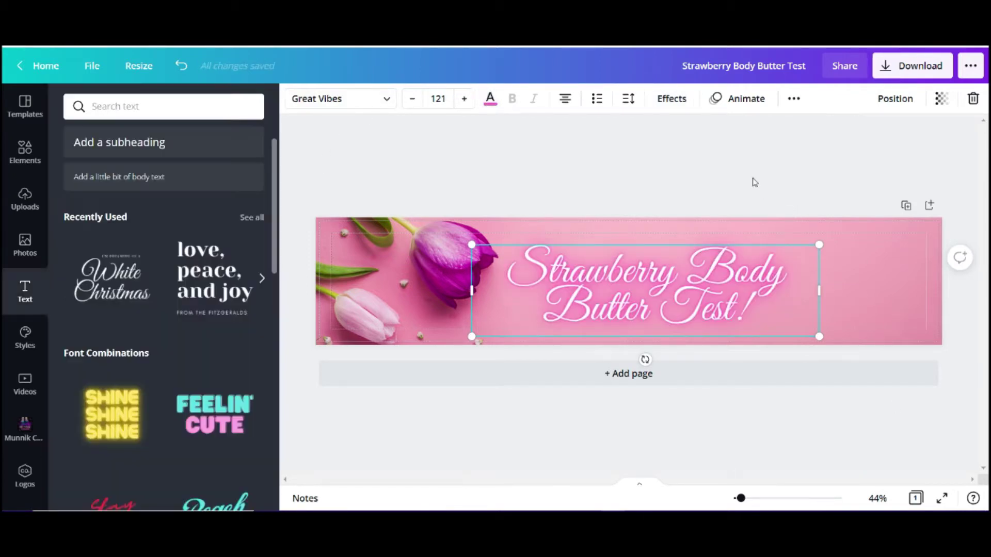
{"action": "left_click", "coordinate": [754, 181]}
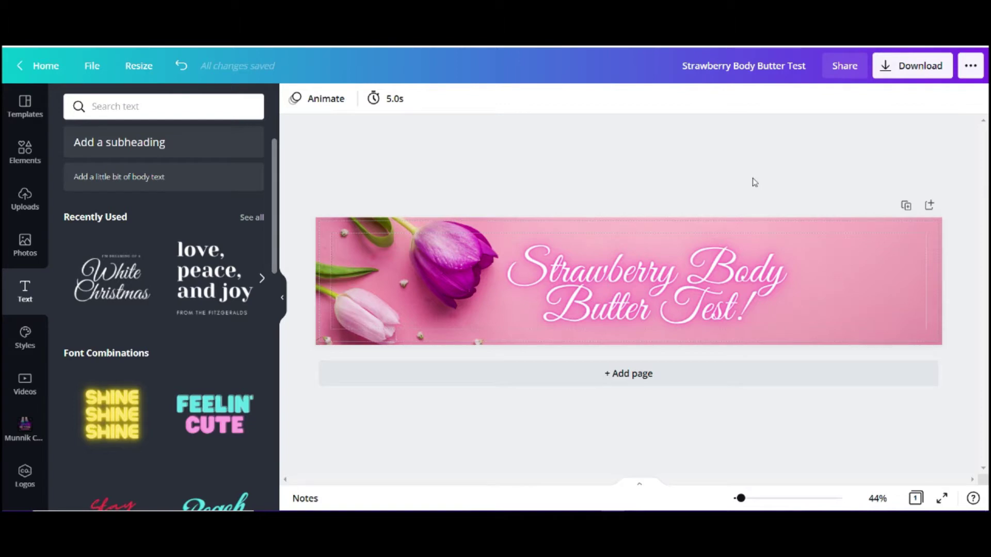
Add the "love, peace, and joy" text combination, place it beside the title's right end, and delete only its small bottom line.
{"action": "left_click", "coordinate": [216, 274]}
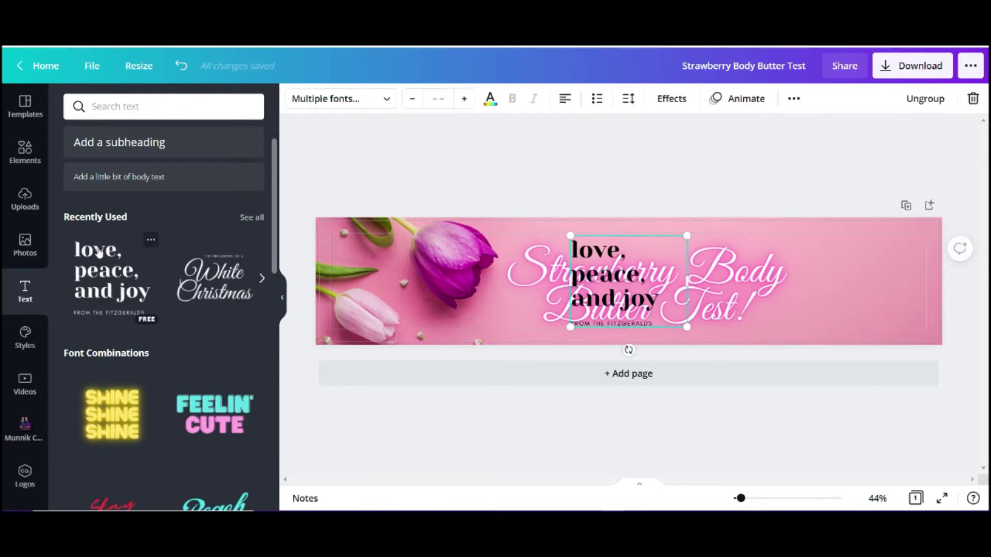
{"action": "left_click_drag", "start_coordinate": [627, 288], "coordinate": [832, 290]}
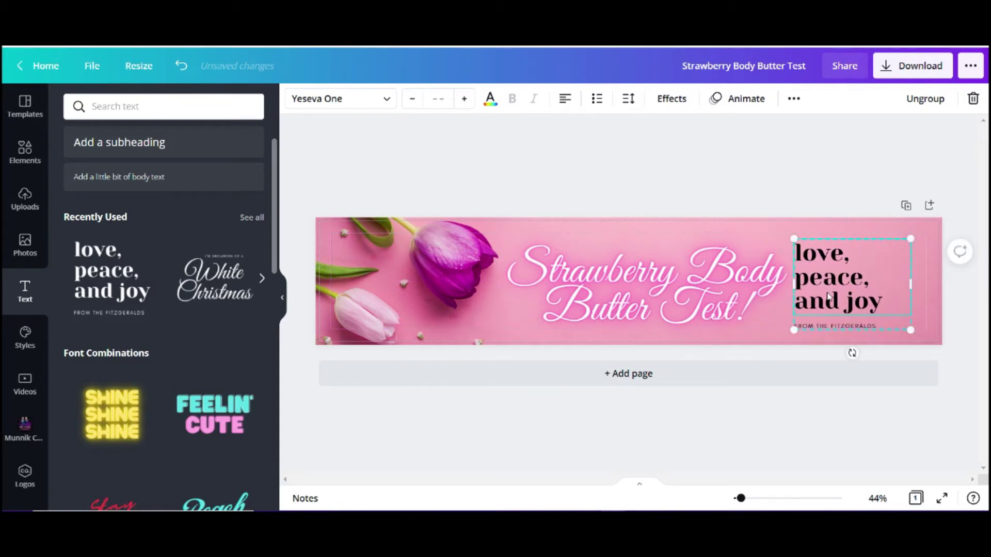
{"action": "left_click", "coordinate": [844, 329]}
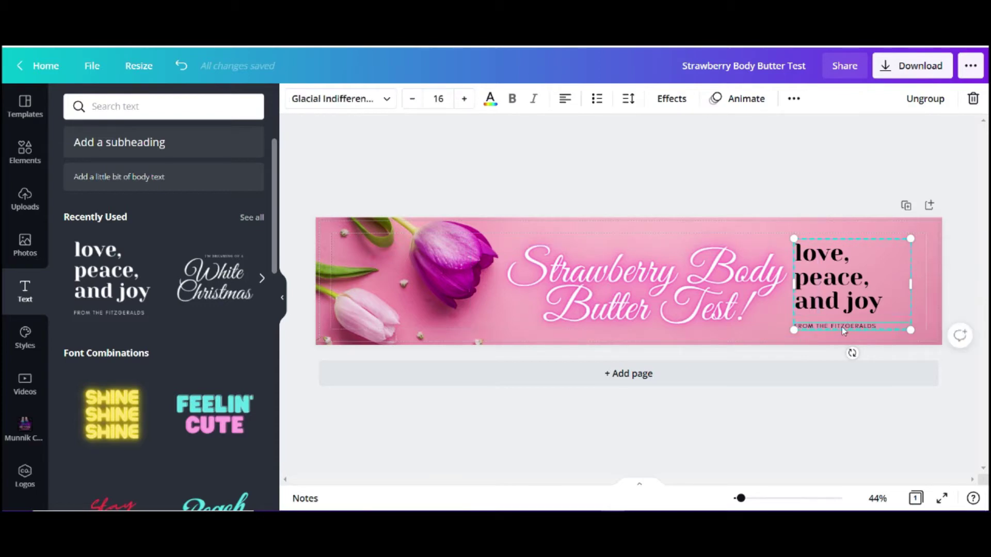
{"action": "left_click", "coordinate": [973, 98]}
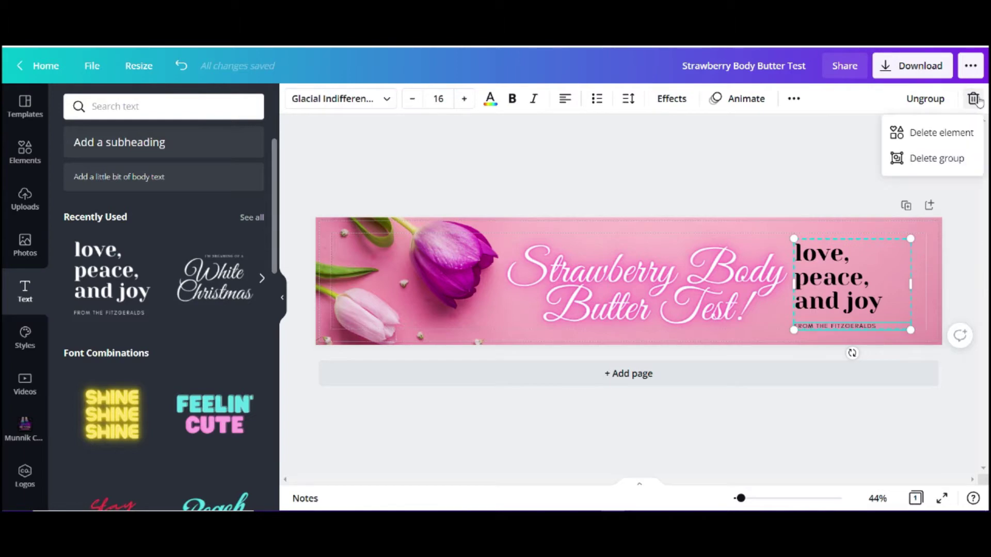
{"action": "left_click", "coordinate": [930, 133]}
Replace the "love, peace, and joy" wording with "250ml" and place it at font size 49 just after the title's exclamation mark.
{"action": "double_click", "coordinate": [862, 280]}
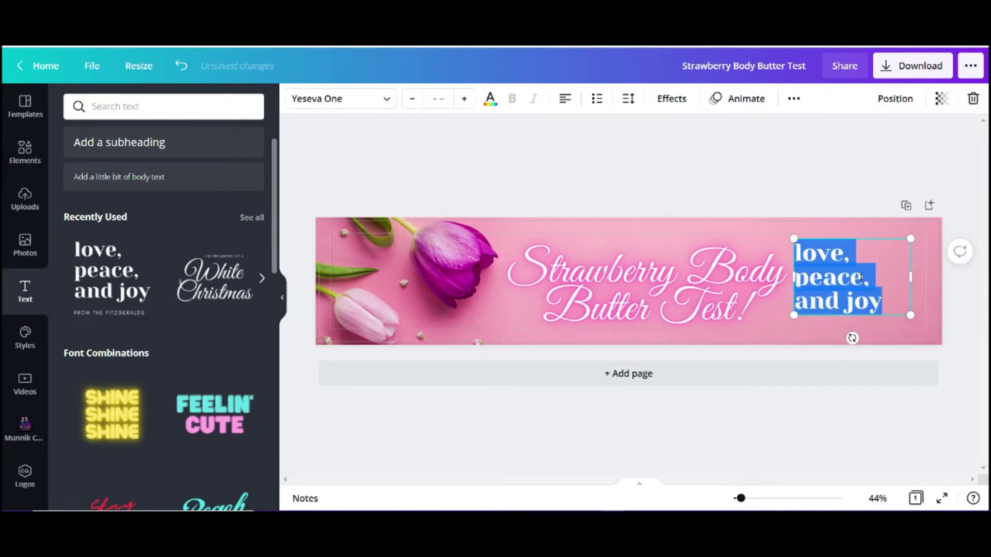
{"action": "key", "text": "BackSpace"}
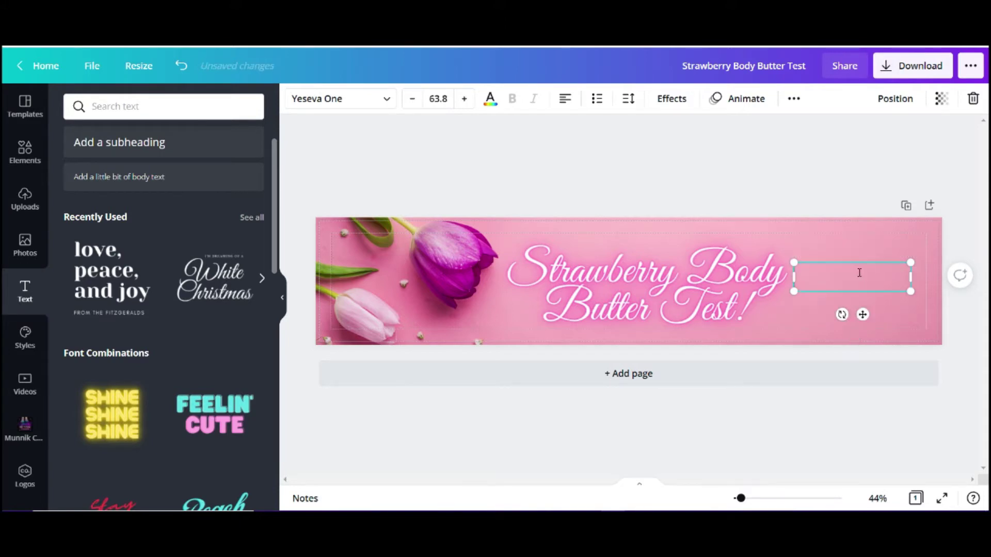
{"action": "type", "text": "250"}
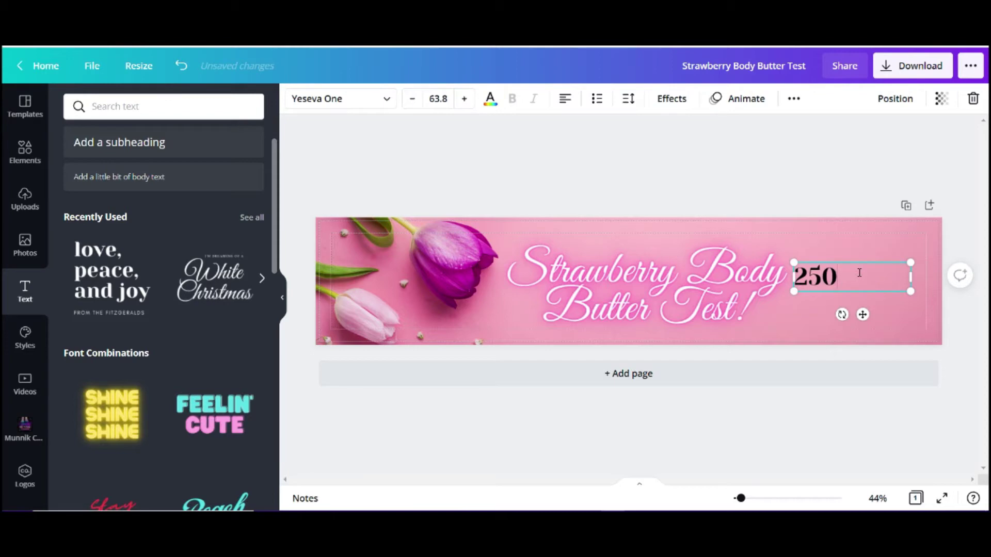
{"action": "type", "text": "ml"}
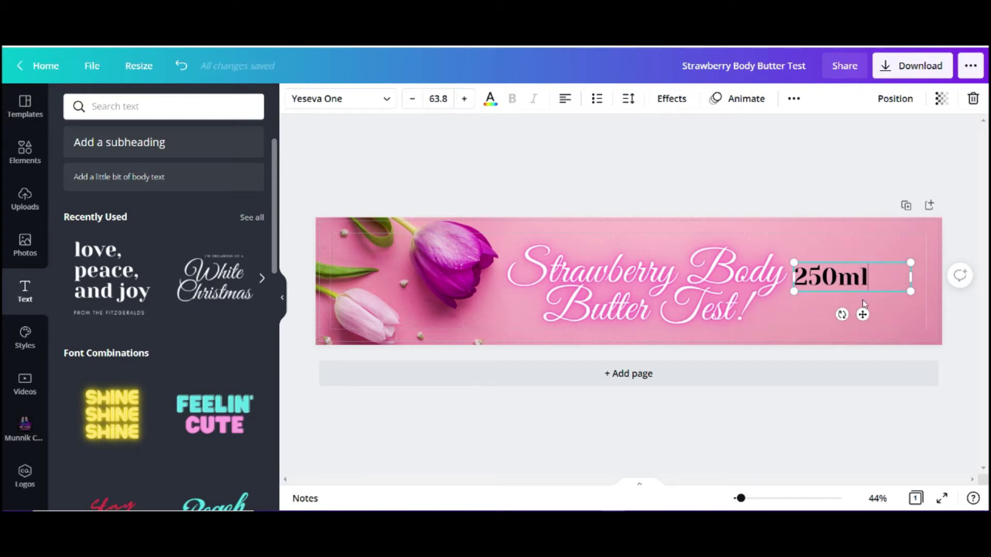
{"action": "left_click_drag", "start_coordinate": [863, 315], "coordinate": [820, 354]}
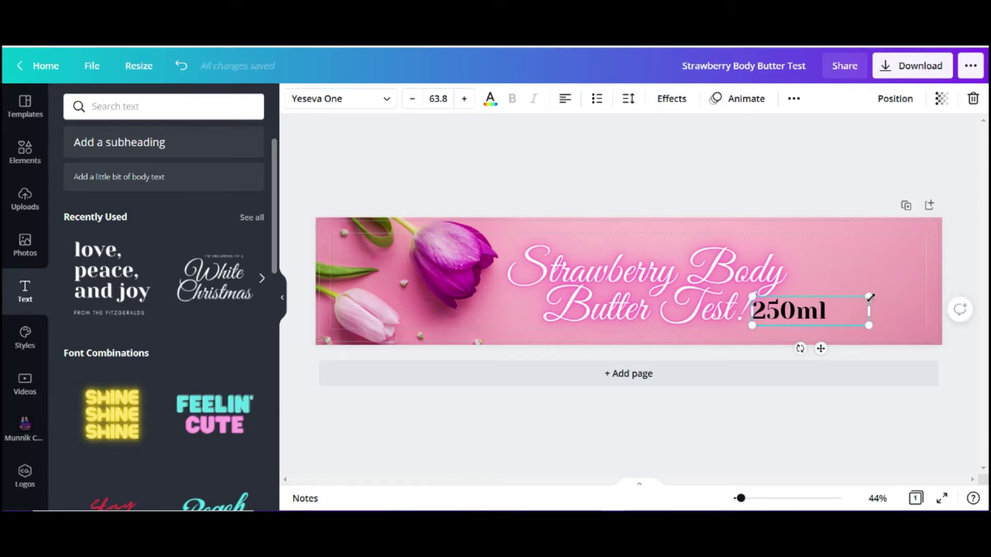
{"action": "left_click_drag", "start_coordinate": [865, 302], "coordinate": [842, 305]}
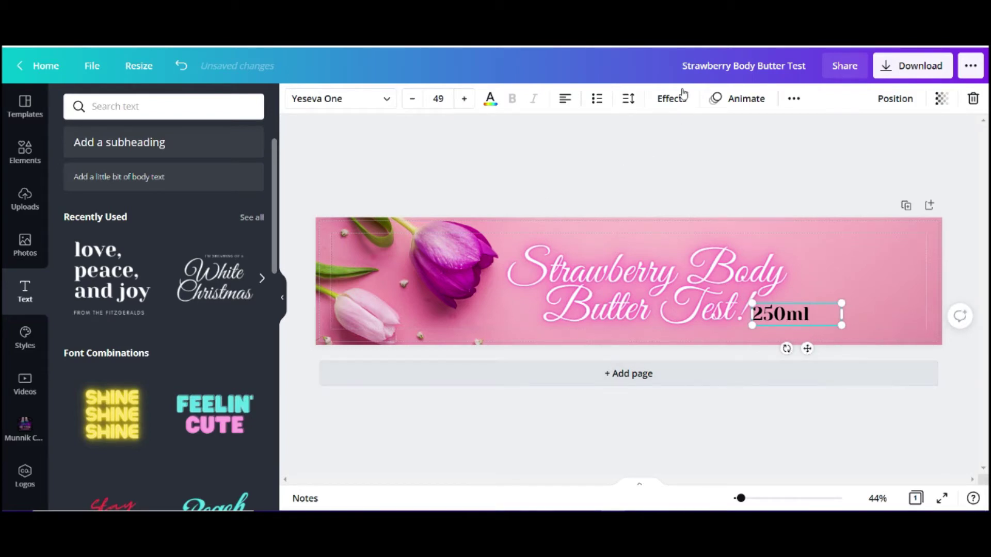
Apply the Neon text effect at intensity 100 to the "250ml" text.
{"action": "left_click", "coordinate": [670, 99]}
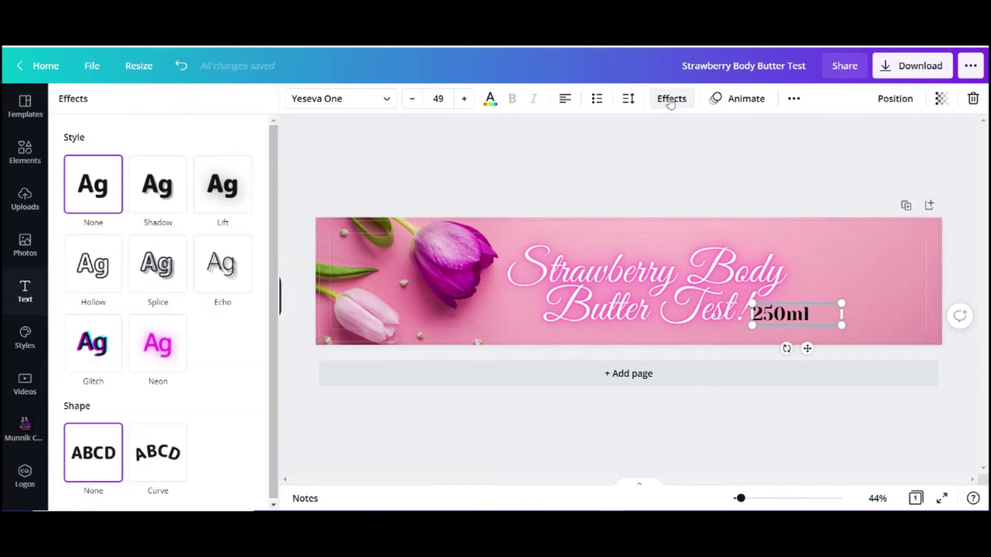
{"action": "left_click", "coordinate": [161, 354]}
{"action": "left_click_drag", "start_coordinate": [159, 419], "coordinate": [278, 433]}
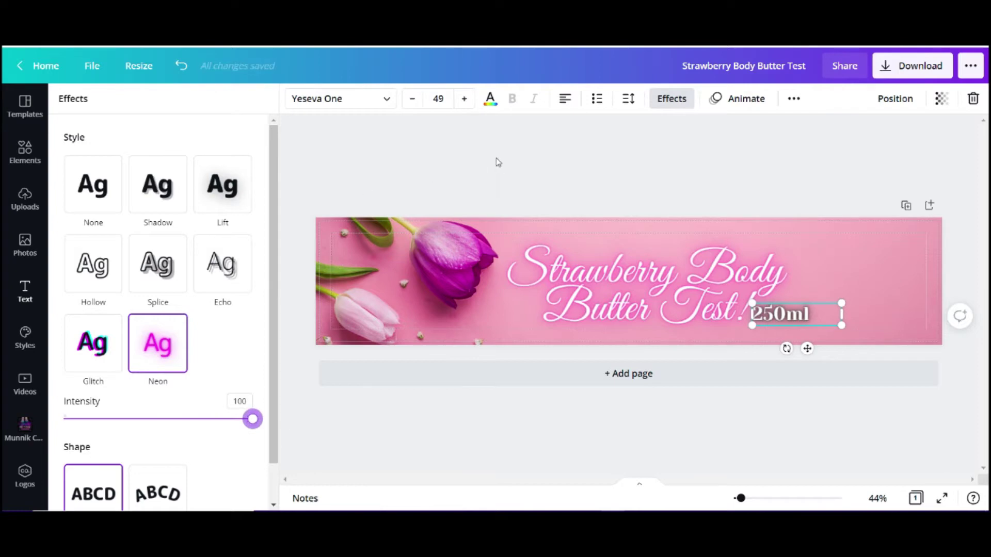
Colour the "250ml" text's glow dark violet from the default colours and deselect the text.
{"action": "left_click", "coordinate": [490, 99]}
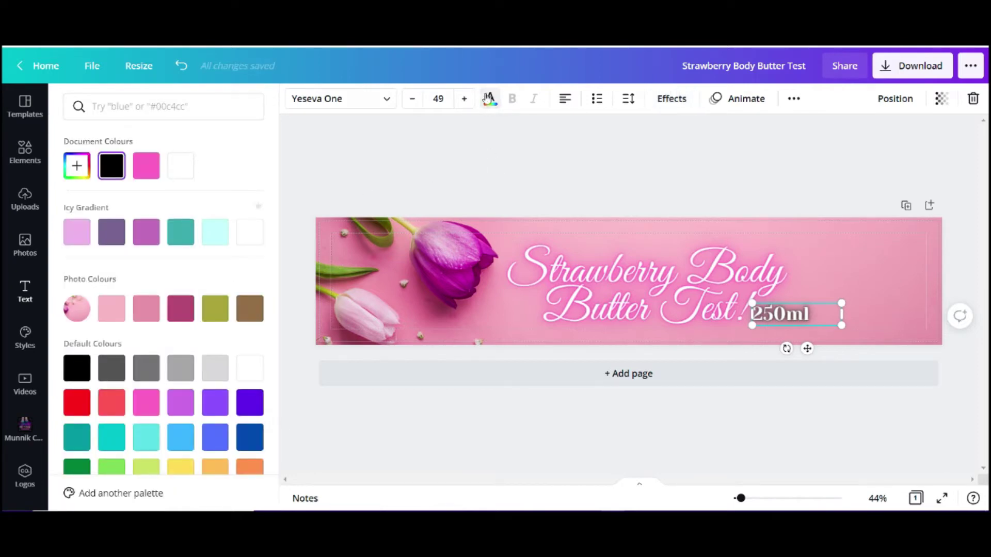
{"action": "left_click", "coordinate": [211, 403]}
{"action": "left_click", "coordinate": [250, 403]}
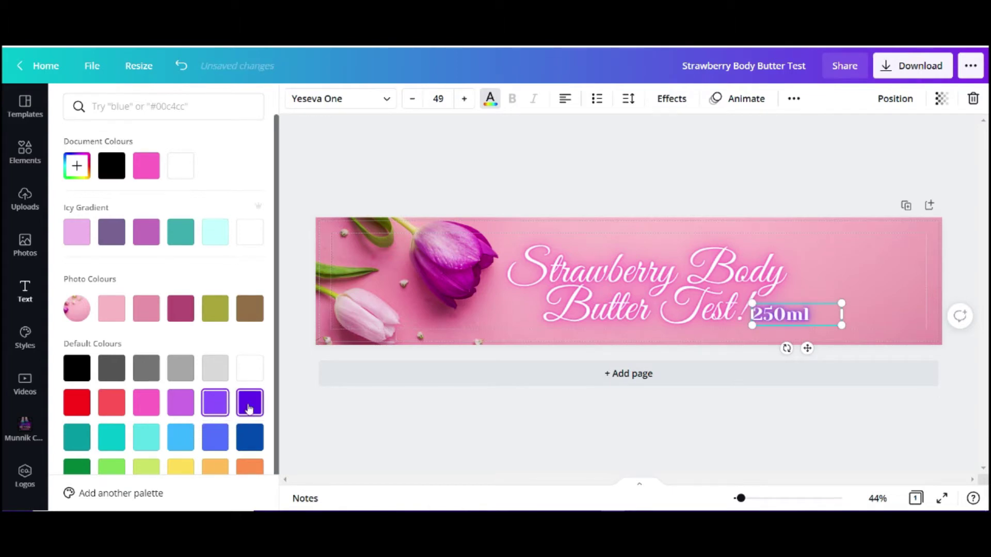
{"action": "left_click", "coordinate": [591, 165]}
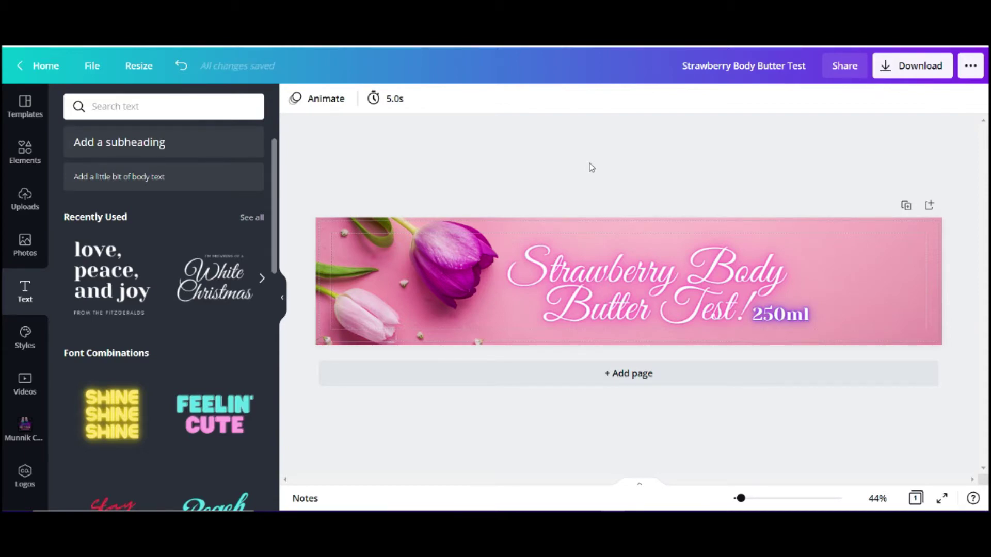
{"action": "left_click", "coordinate": [857, 234]}
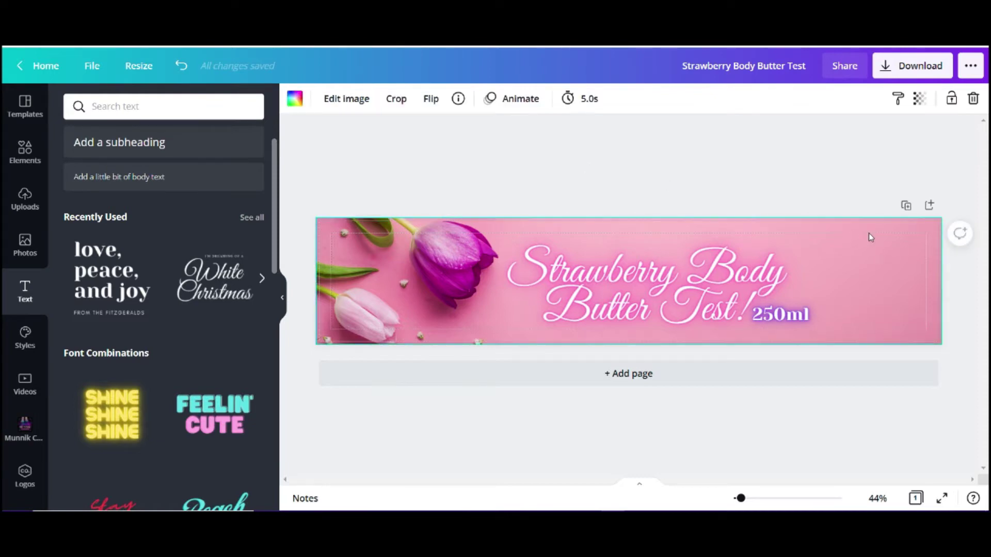
Download the label as a PNG at size 1, save it as "Strawberry Body Butter Test", and dismiss the saved-design dialog.
{"action": "left_click", "coordinate": [917, 66]}
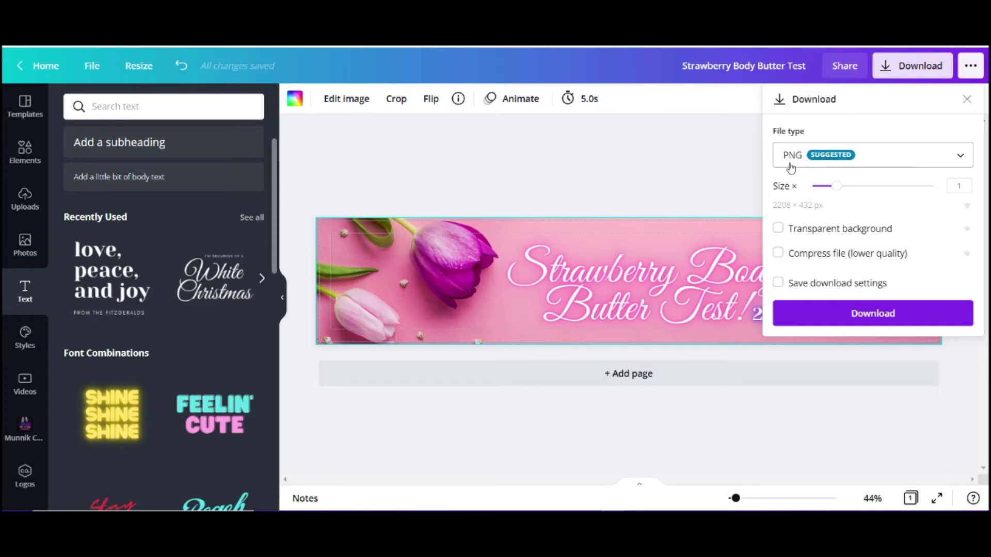
{"action": "left_click", "coordinate": [957, 161]}
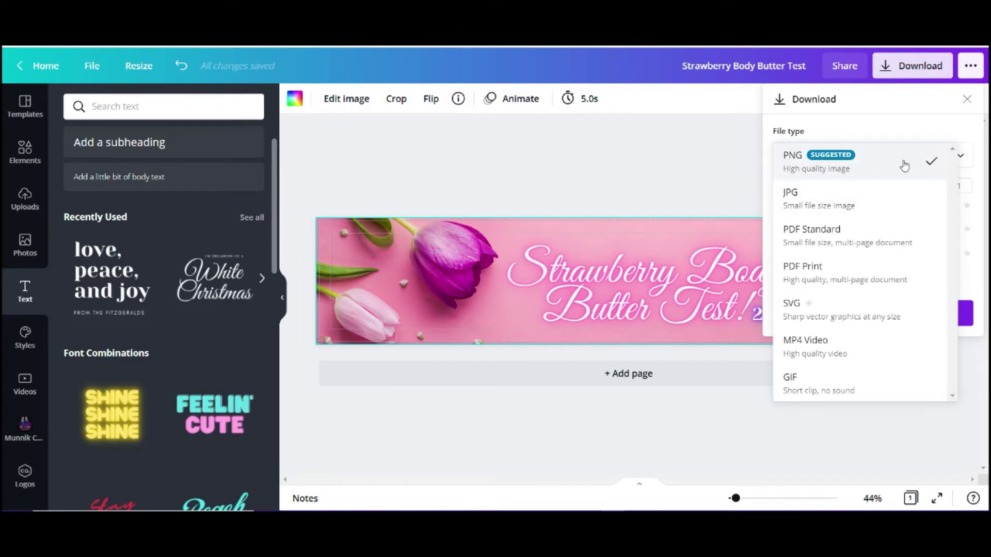
{"action": "left_click", "coordinate": [869, 158]}
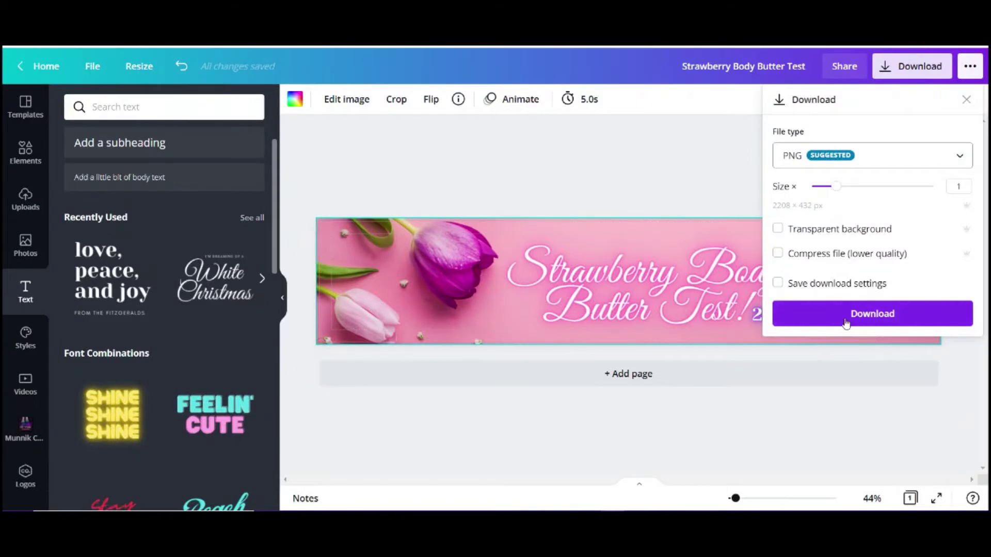
{"action": "left_click", "coordinate": [881, 321]}
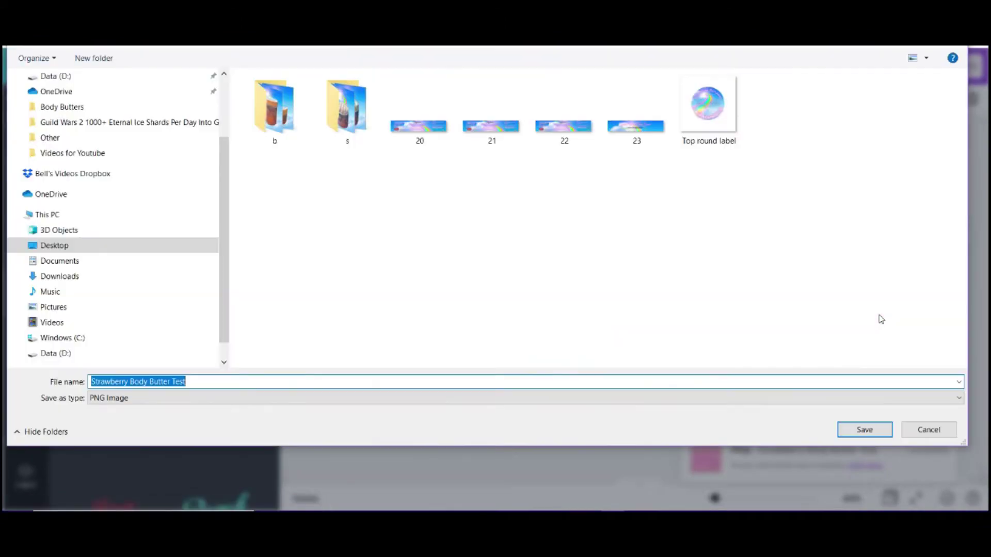
{"action": "left_click", "coordinate": [863, 429]}
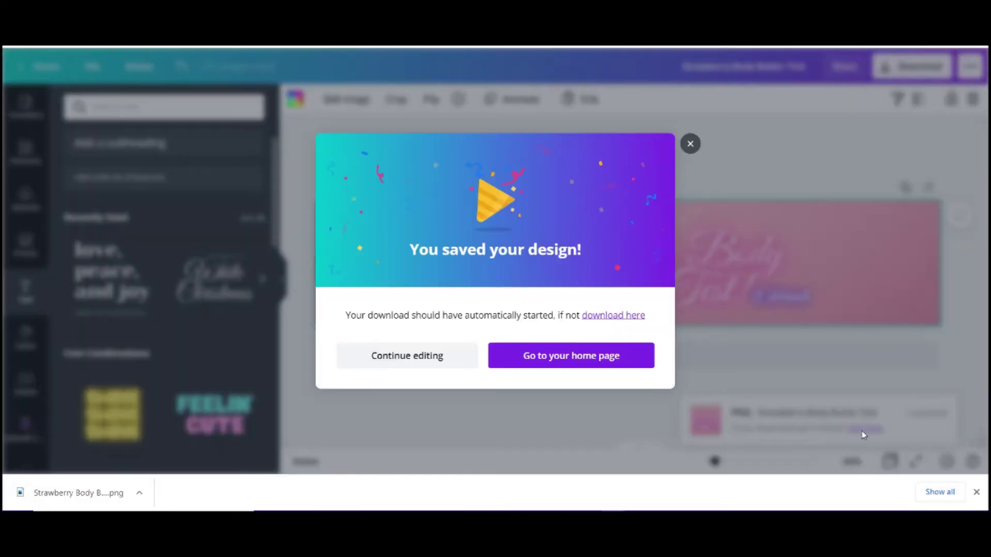
{"action": "left_click", "coordinate": [690, 144]}
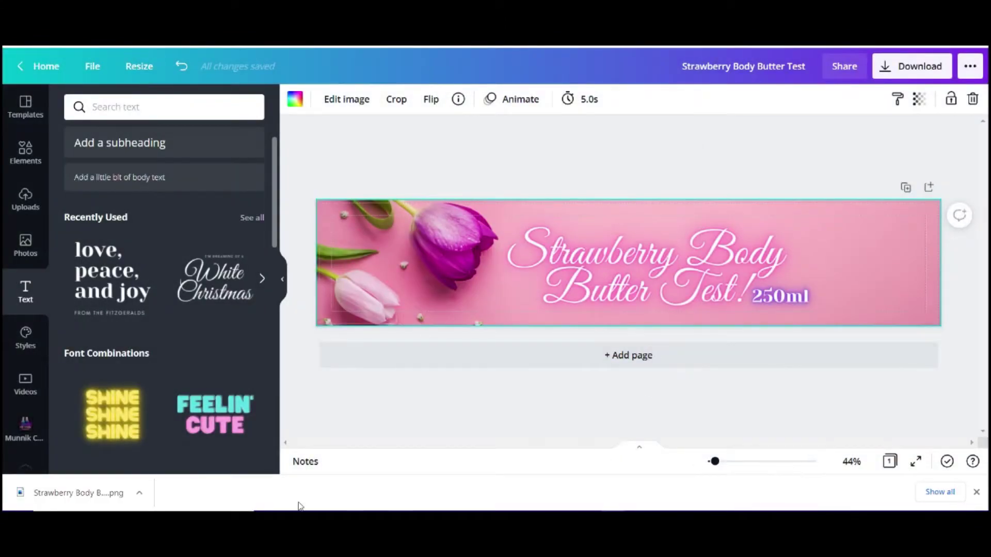
Switch to File Explorer and open the "Strawberry Body Butter Test" image in the "Videos for Youtube" folder to check it.
{"action": "left_click", "coordinate": [413, 478]}
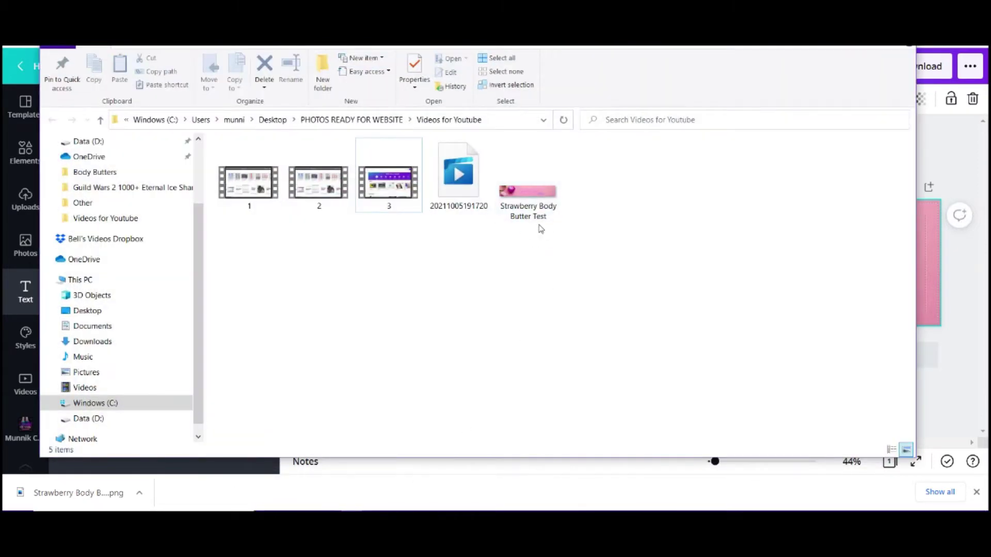
{"action": "double_click", "coordinate": [519, 195]}
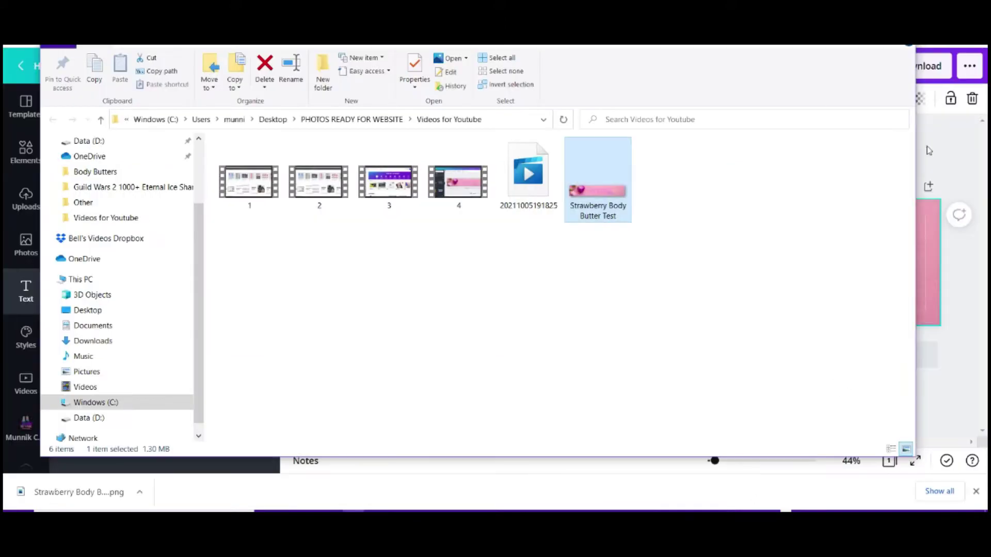
Switch to Cricut Design Space and shift the dark label rectangle slightly down on the canvas.
{"action": "left_click", "coordinate": [943, 279]}
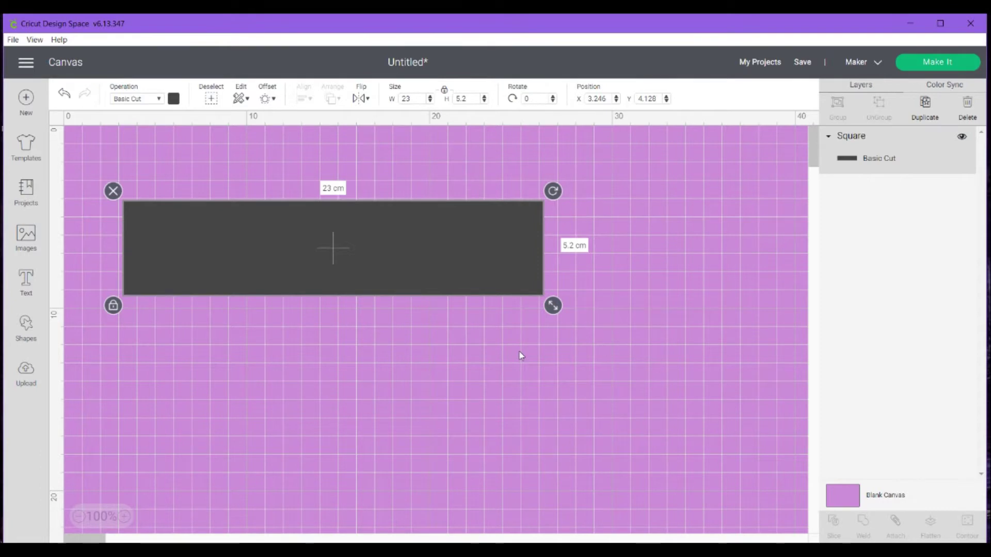
{"action": "left_click_drag", "start_coordinate": [303, 279], "coordinate": [339, 281]}
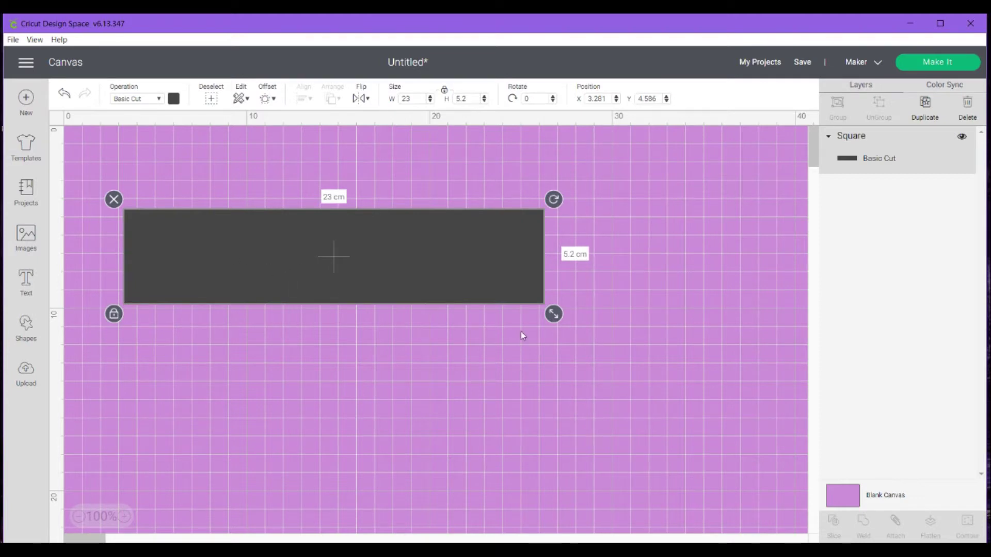
Move the dark rectangle to about X 4.6, Y 3.9 and open the "Strawberry Body Butter Test" file for image upload.
{"action": "left_click_drag", "start_coordinate": [328, 264], "coordinate": [354, 257]}
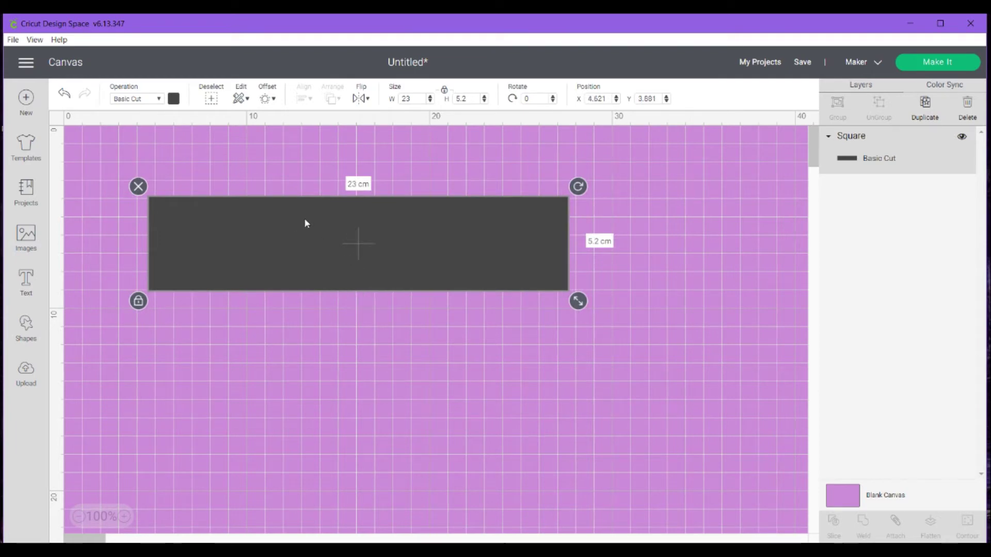
{"action": "left_click", "coordinate": [26, 371]}
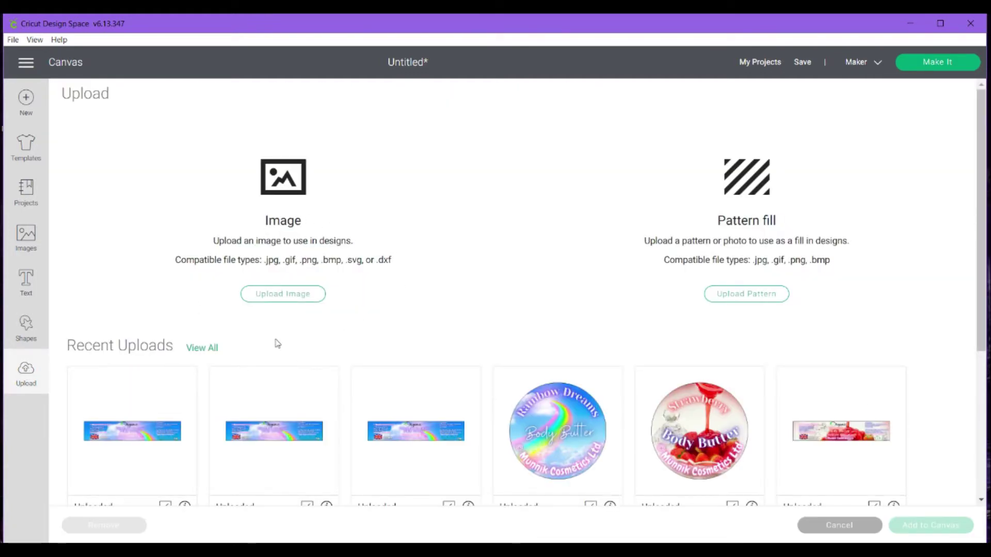
{"action": "left_click", "coordinate": [277, 297]}
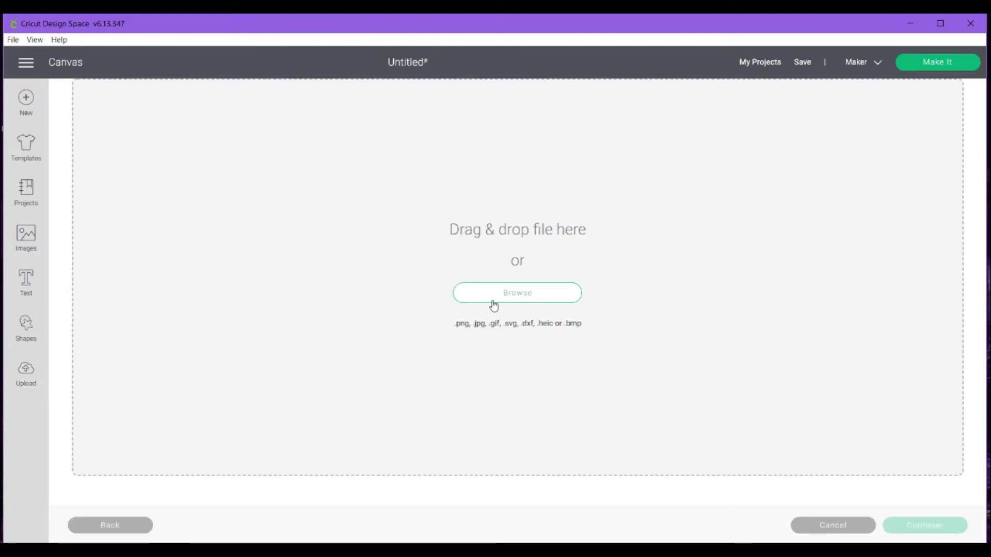
{"action": "left_click", "coordinate": [497, 301]}
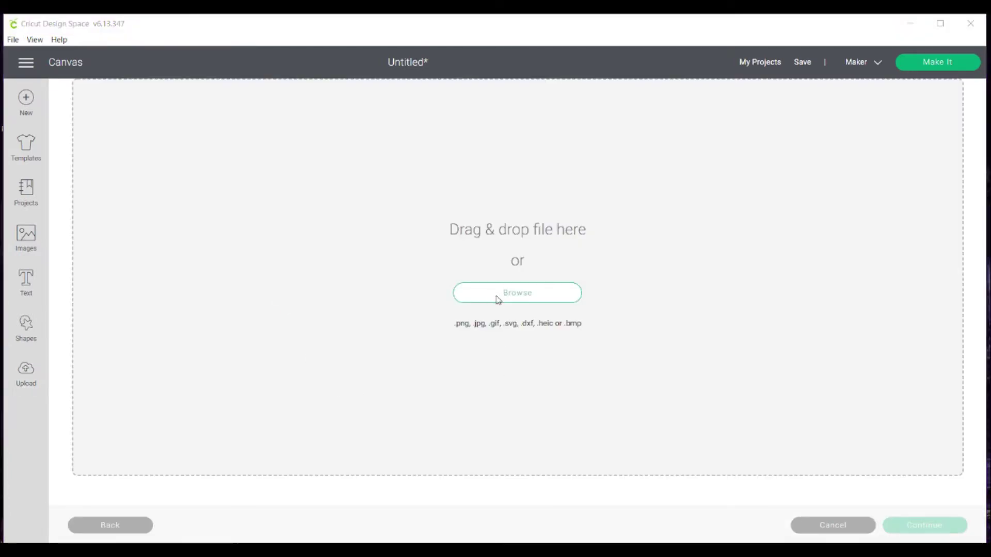
{"action": "left_click", "coordinate": [737, 163]}
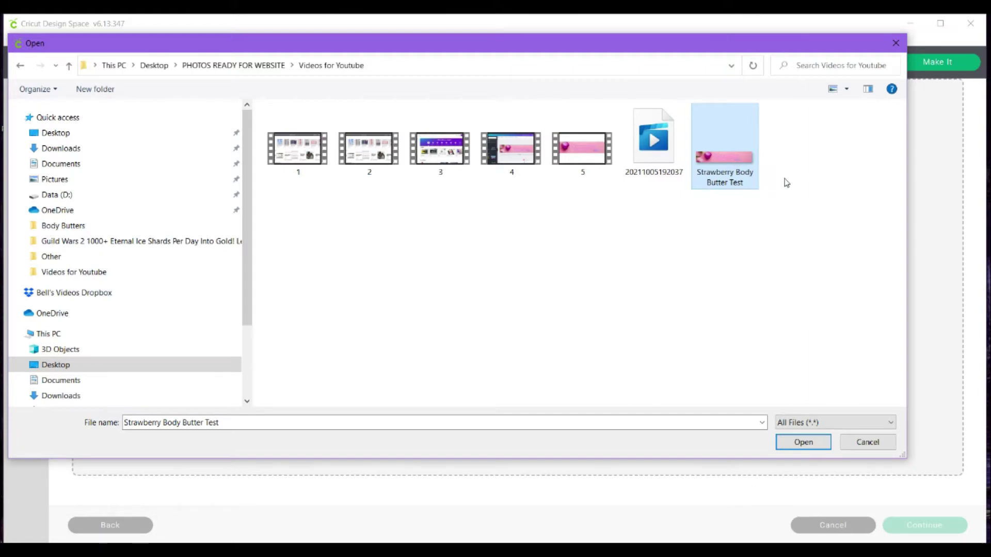
{"action": "left_click", "coordinate": [798, 443]}
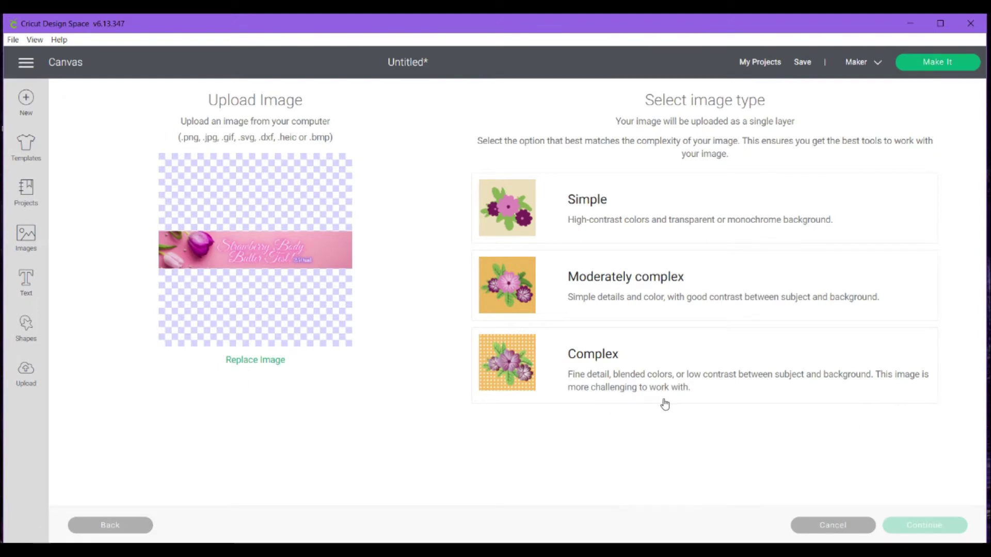
Classify the label image as Complex, keep its background, and upload it as a Print Then Cut image.
{"action": "left_click", "coordinate": [540, 355]}
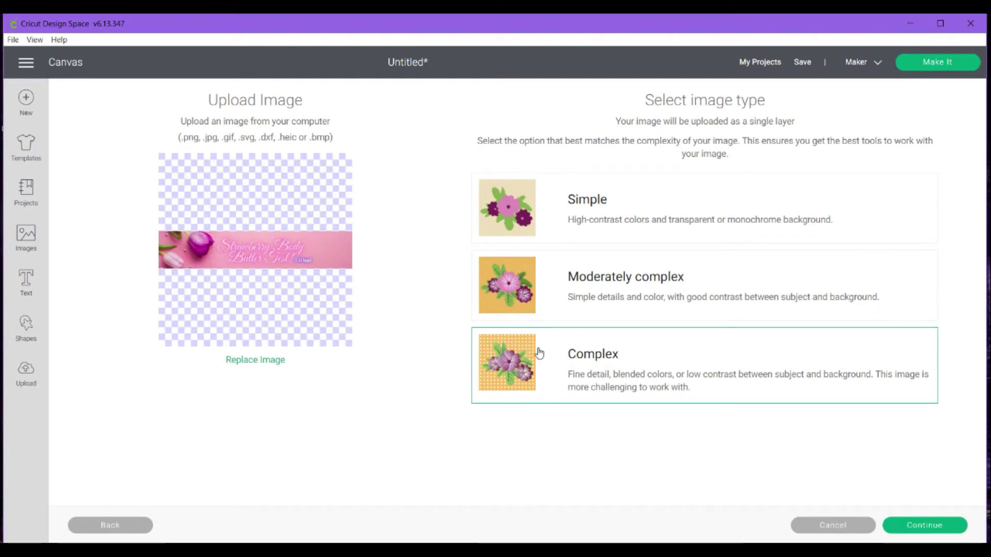
{"action": "left_click", "coordinate": [918, 526]}
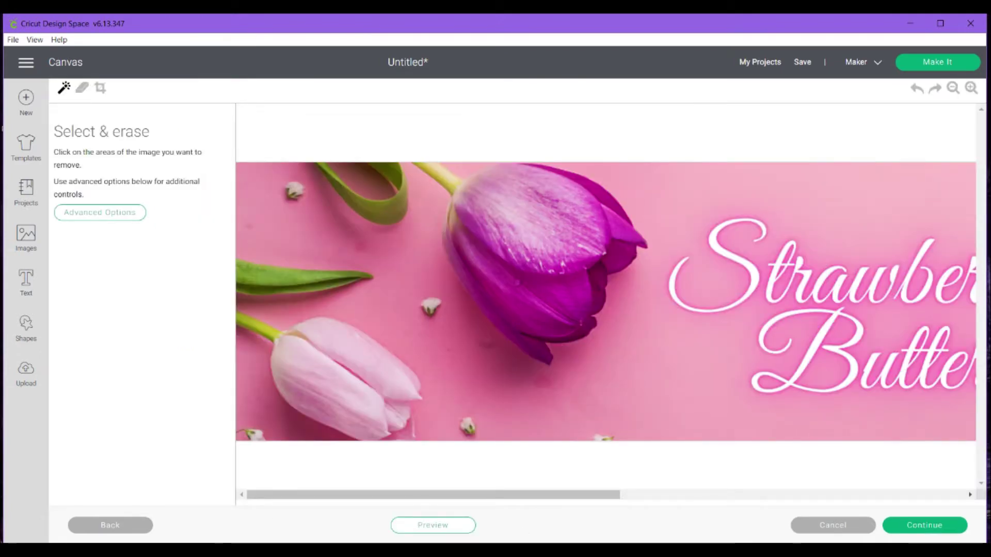
{"action": "mouse_move", "coordinate": [252, 496]}
{"action": "left_mouse_down"}
{"action": "mouse_move", "coordinate": [548, 508]}
{"action": "mouse_move", "coordinate": [249, 497]}
{"action": "left_mouse_up"}
{"action": "left_click", "coordinate": [921, 532]}
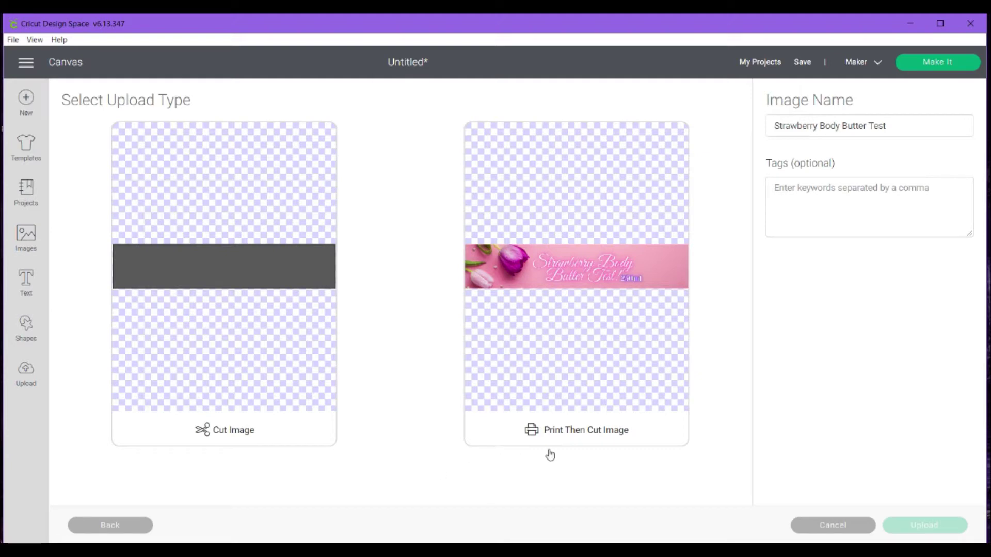
{"action": "left_click", "coordinate": [625, 352]}
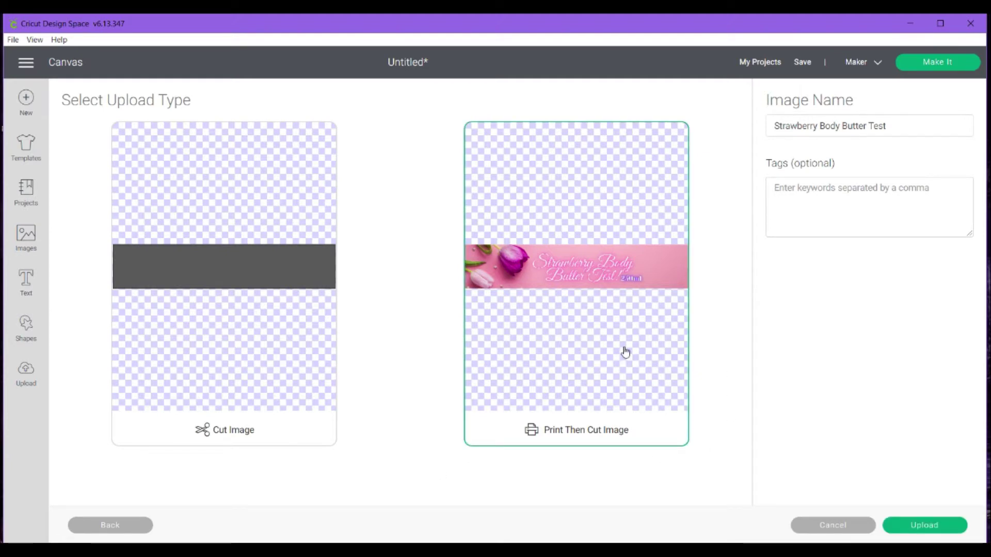
{"action": "left_click", "coordinate": [931, 531]}
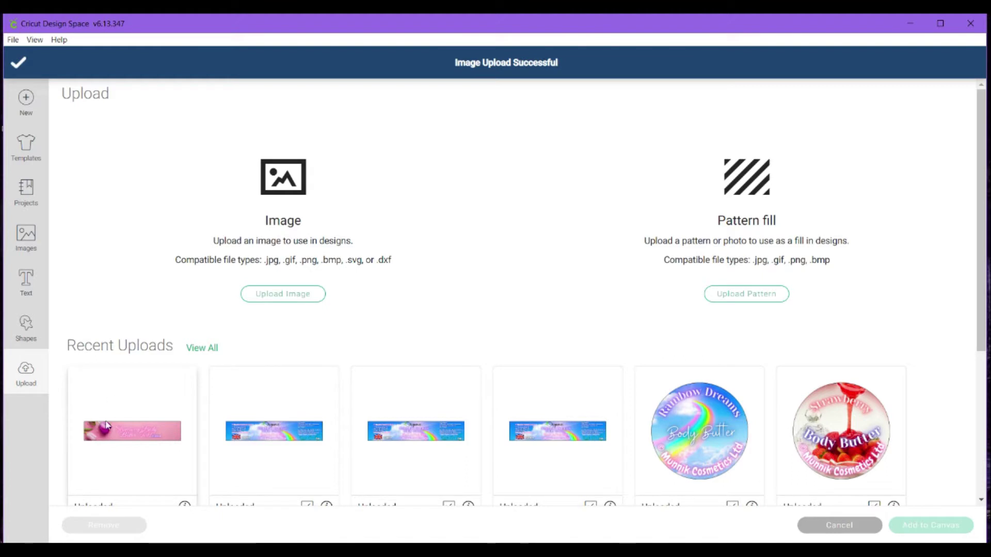
Add the uploaded strawberry label image to the canvas and move it below the dark rectangle.
{"action": "left_click", "coordinate": [127, 410]}
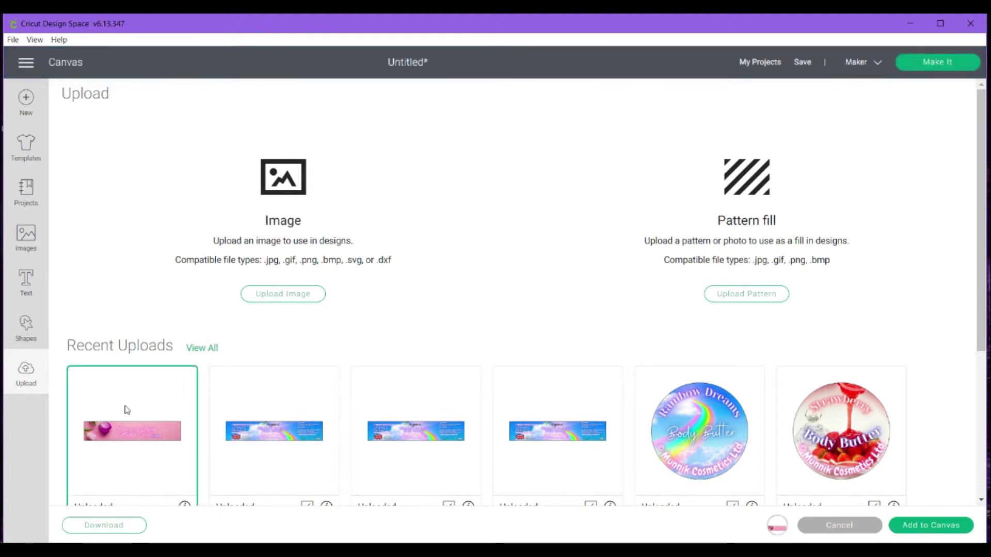
{"action": "scroll", "coordinate": [191, 406], "scroll_direction": "down", "scroll_amount": 1}
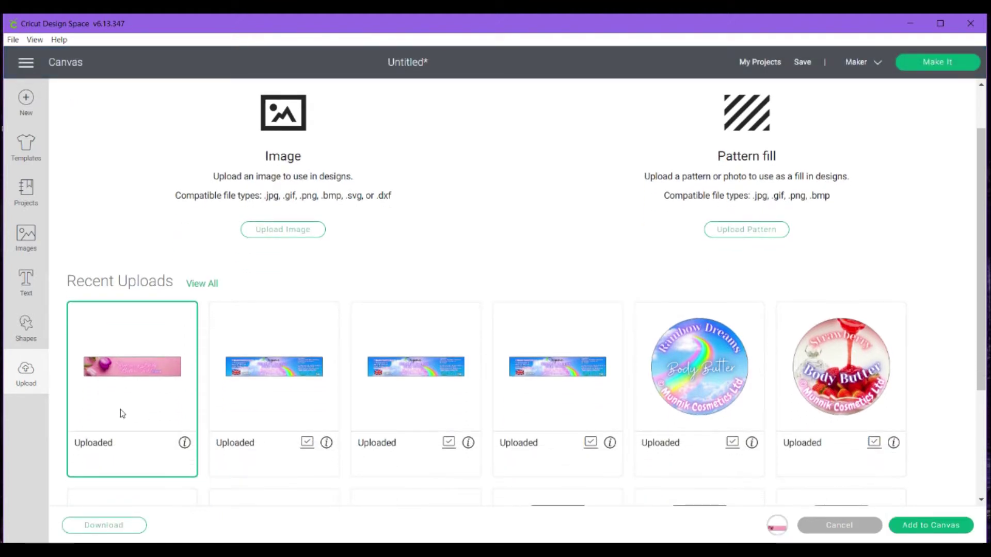
{"action": "left_click", "coordinate": [926, 526]}
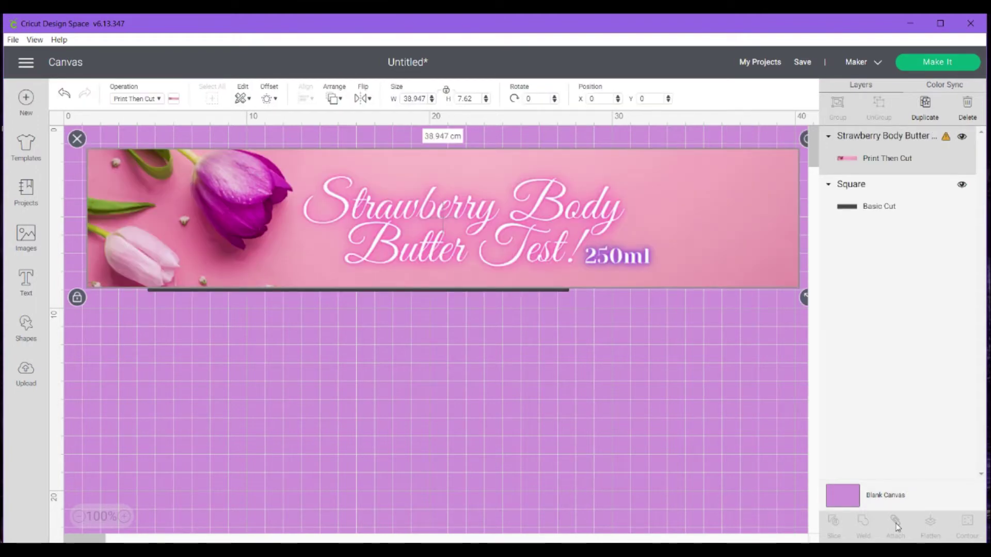
{"action": "left_click_drag", "start_coordinate": [516, 231], "coordinate": [501, 392]}
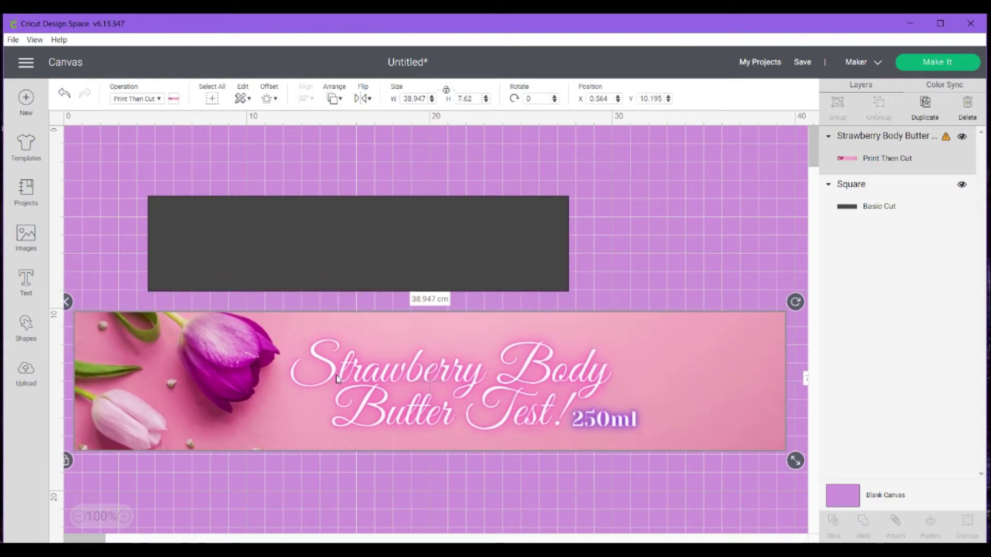
{"action": "left_click_drag", "start_coordinate": [315, 382], "coordinate": [316, 379]}
Shift the label image slightly, unlock its proportions, and set its width to 23 cm.
{"action": "left_click", "coordinate": [290, 247]}
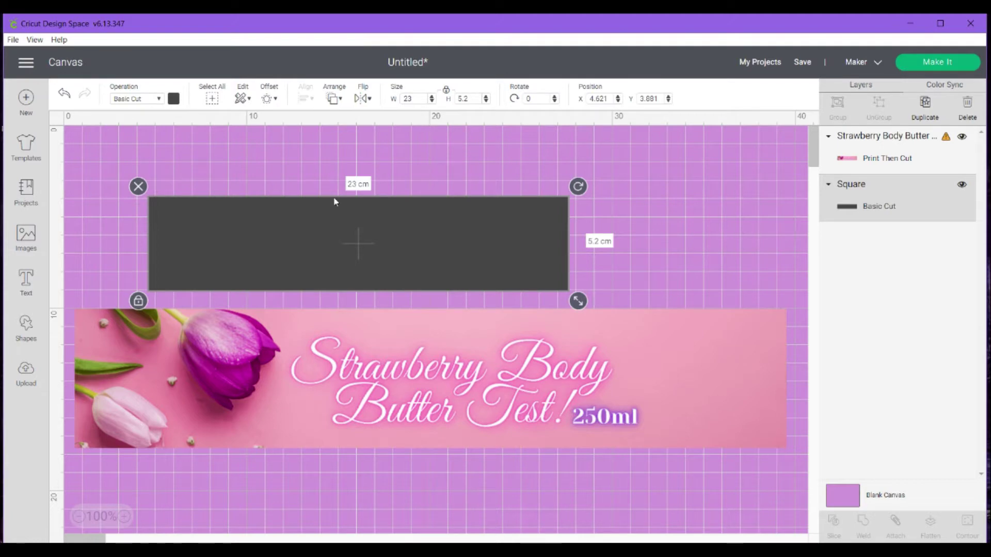
{"action": "left_click", "coordinate": [207, 354]}
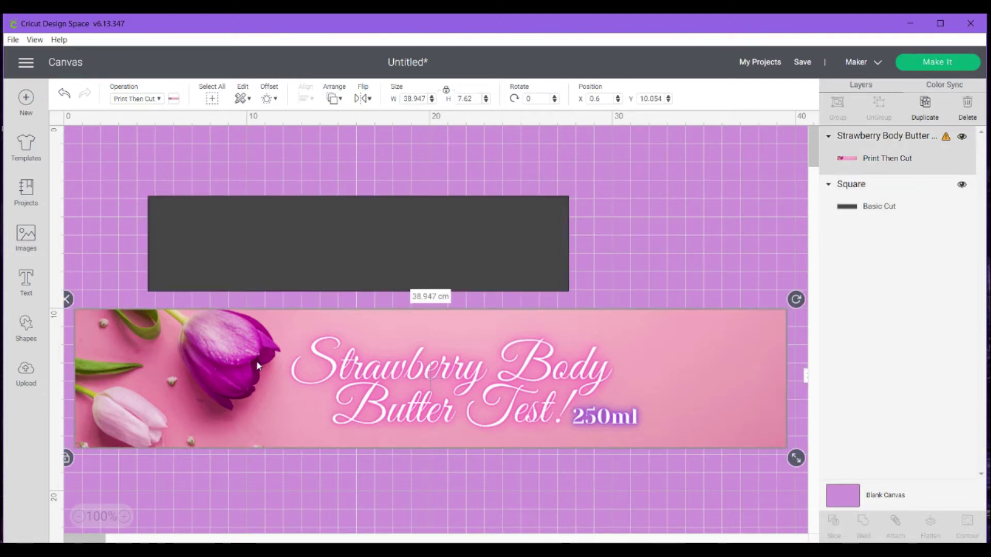
{"action": "left_click_drag", "start_coordinate": [163, 404], "coordinate": [191, 402]}
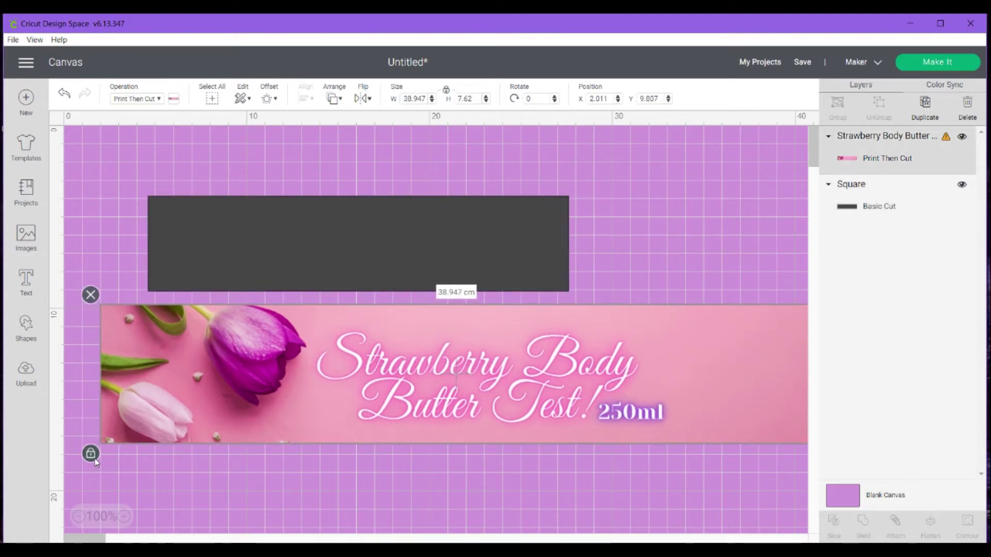
{"action": "left_click", "coordinate": [95, 458]}
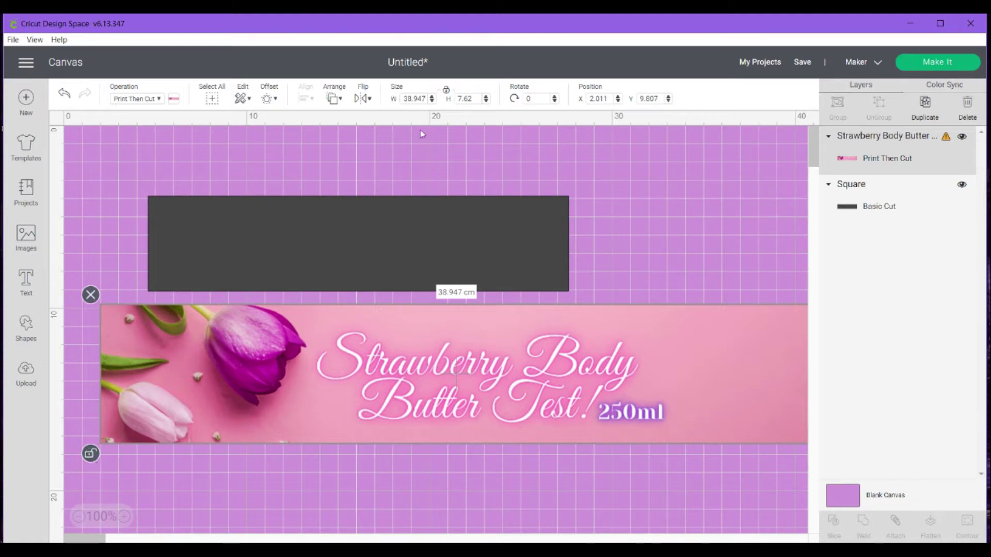
{"action": "left_click", "coordinate": [423, 94]}
{"action": "double_click", "coordinate": [422, 94]}
{"action": "key", "text": "BackSpace"}
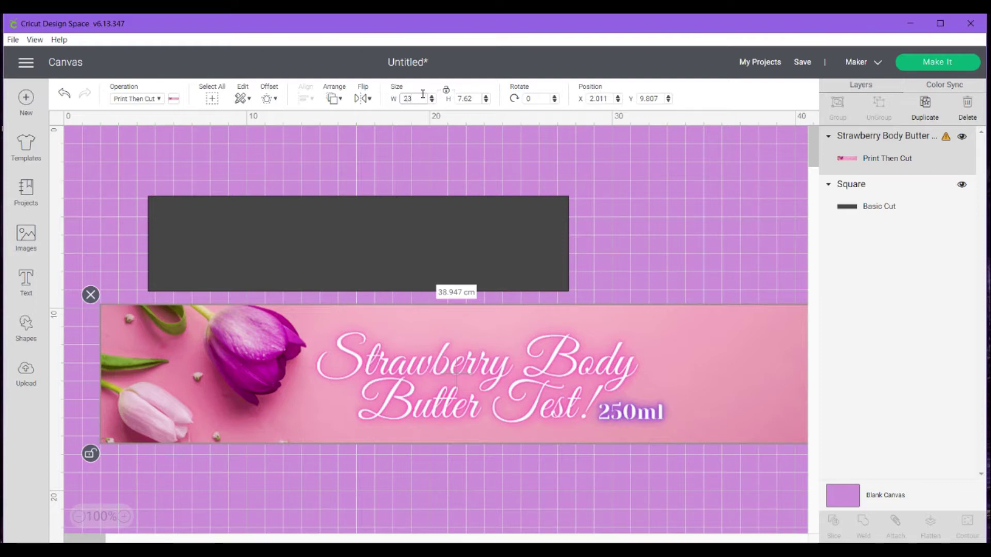
{"action": "type", "text": "23"}
{"action": "key", "text": "Return"}
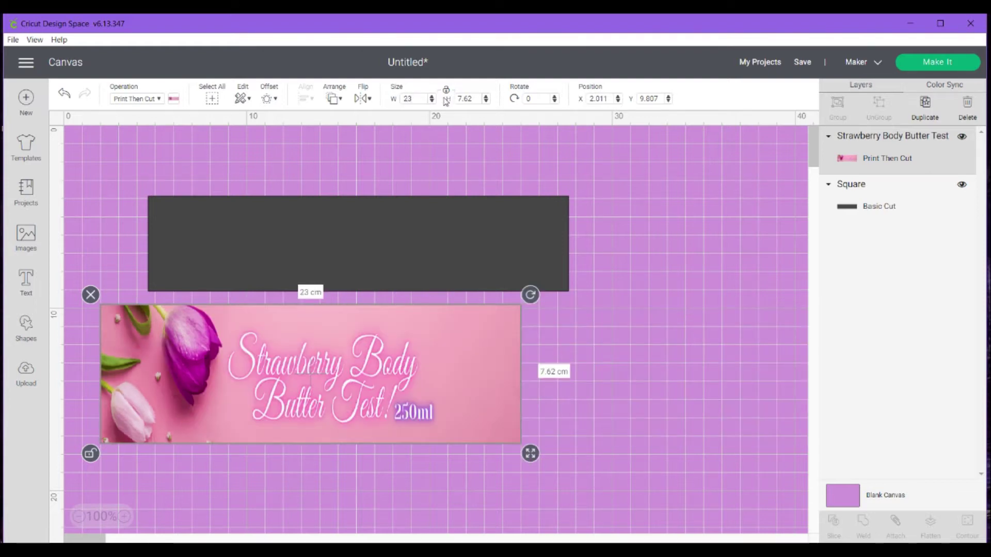
Set the label image's height to 5.2 cm and lock its proportions again.
{"action": "key", "text": "BackSpace"}
{"action": "key", "text": "BackSpace"}
{"action": "type", "text": "5.2"}
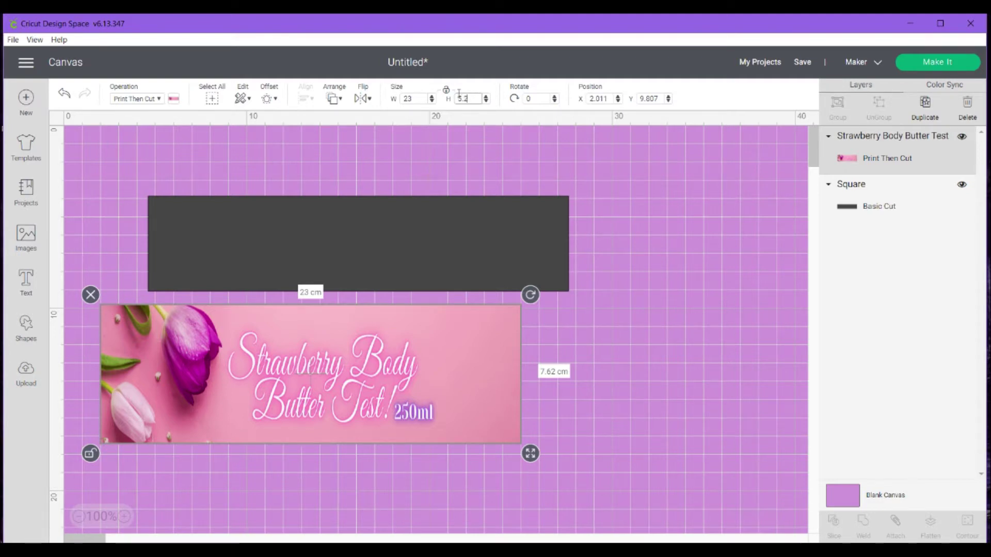
{"action": "key", "text": "Return"}
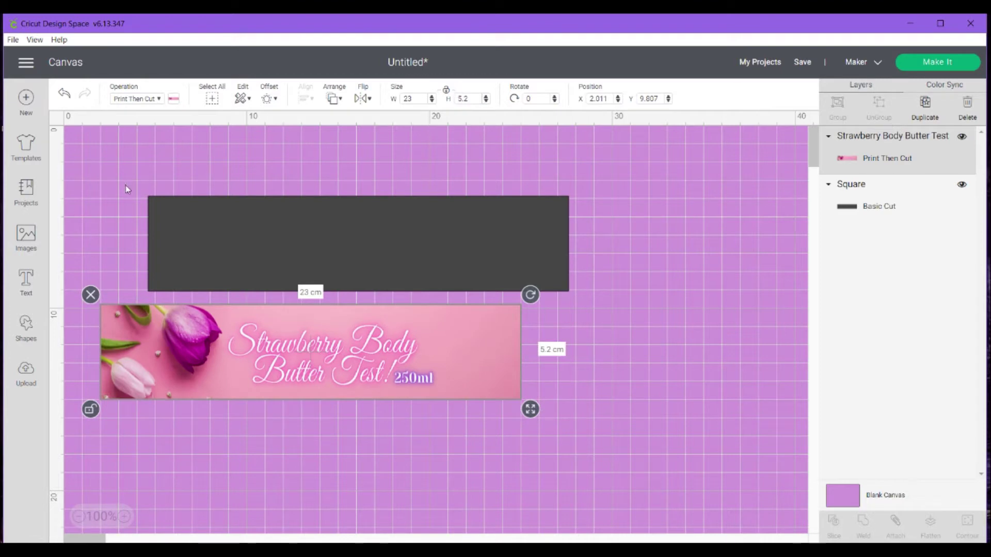
{"action": "left_click", "coordinate": [91, 410]}
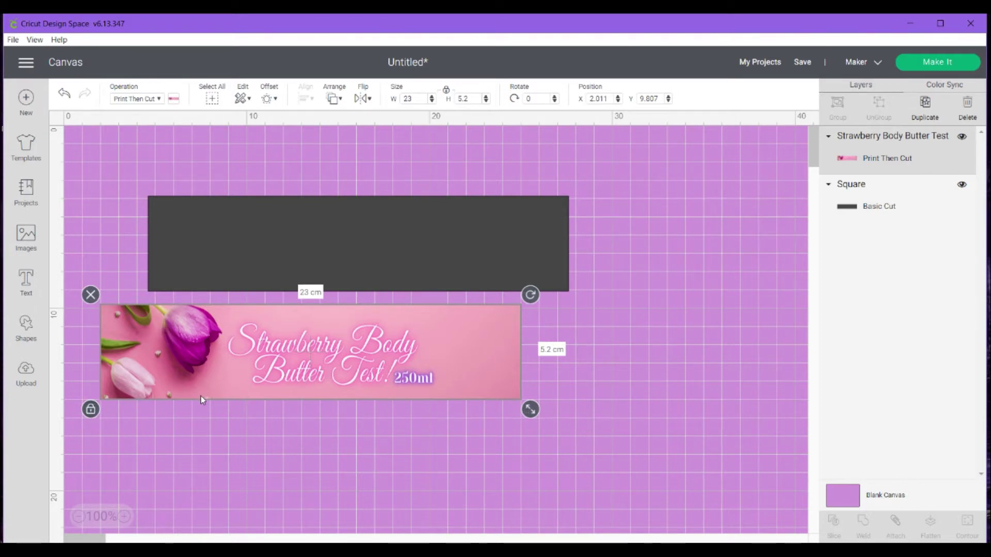
Place the label image exactly over the dark rectangle so their edges coincide, and deselect it.
{"action": "left_click_drag", "start_coordinate": [310, 351], "coordinate": [341, 362]}
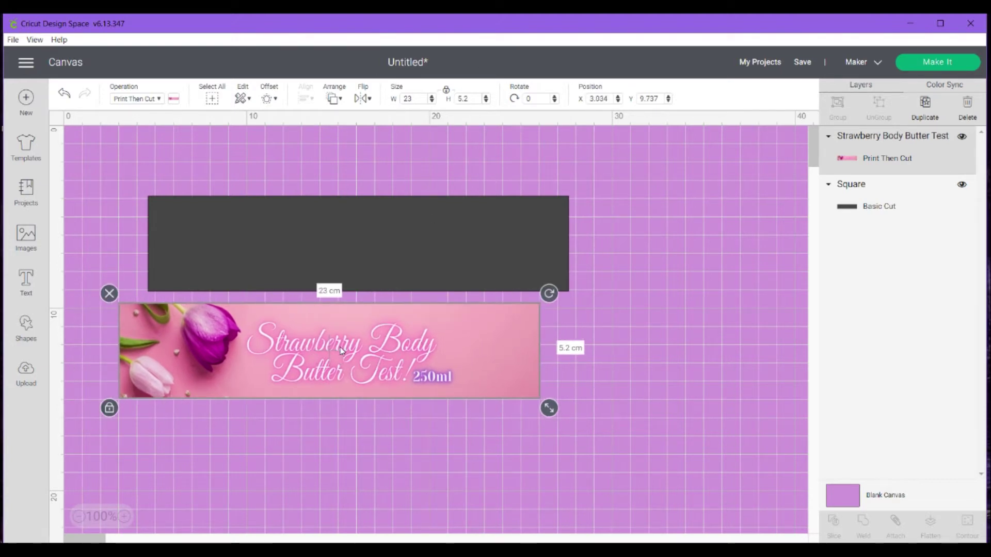
{"action": "left_click_drag", "start_coordinate": [326, 352], "coordinate": [358, 249]}
{"action": "left_click", "coordinate": [638, 251]}
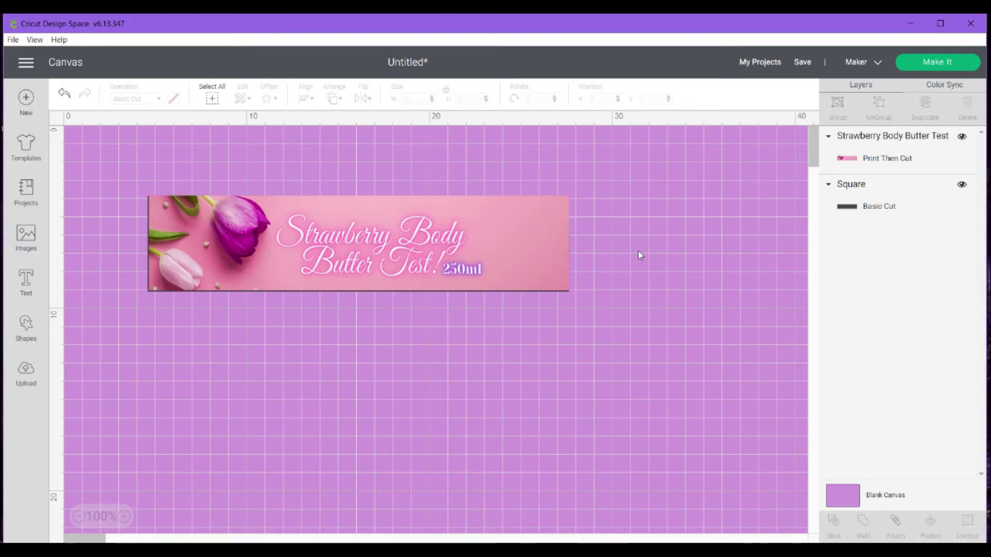
{"action": "left_click", "coordinate": [377, 242]}
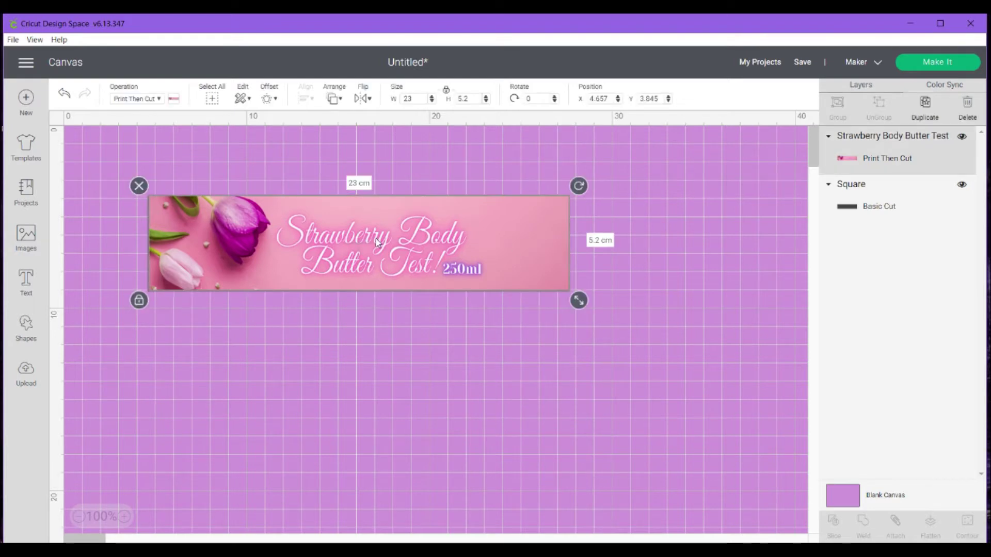
{"action": "left_click_drag", "start_coordinate": [358, 245], "coordinate": [358, 245]}
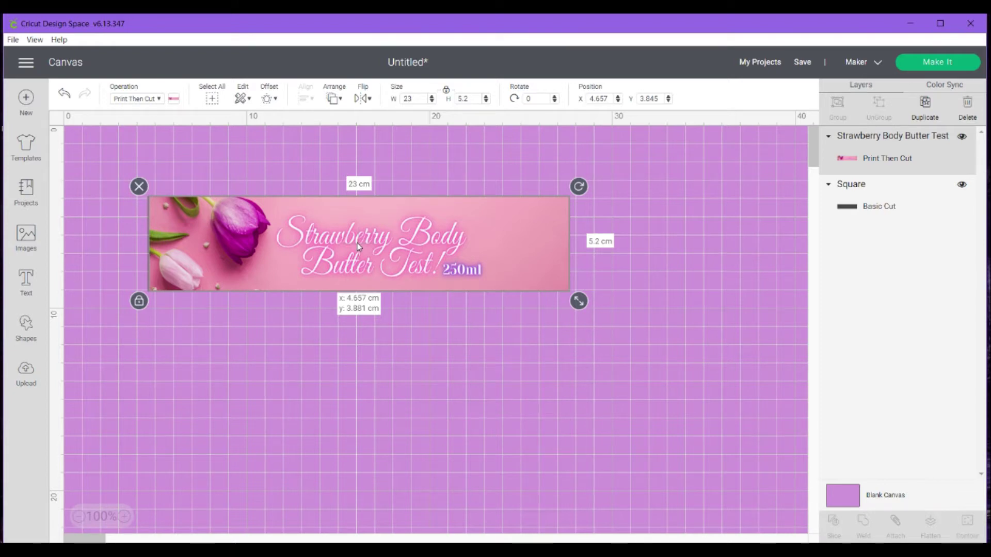
{"action": "left_click", "coordinate": [635, 241]}
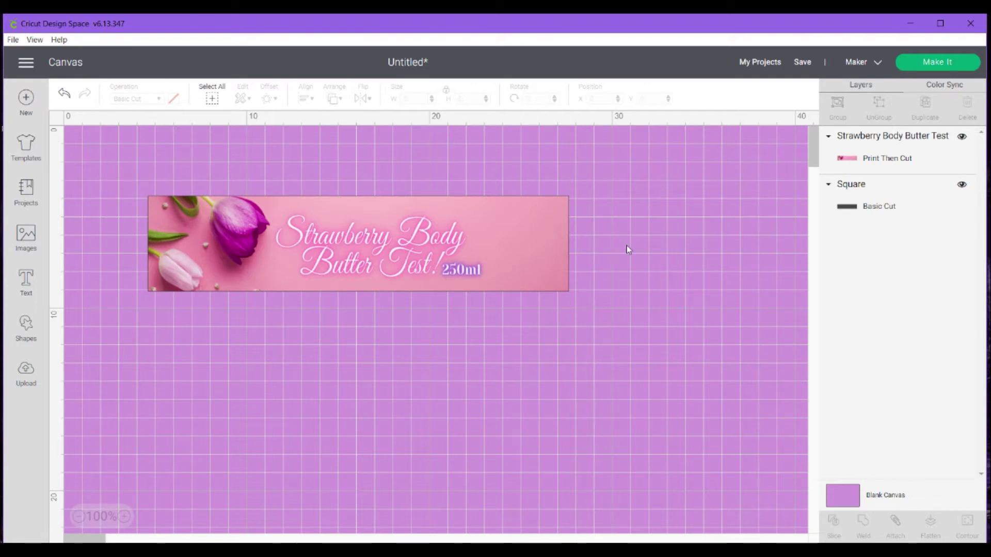
Select the label image together with the rectangle, attach them, and flatten them into one Print Then Cut layer.
{"action": "left_click_drag", "start_coordinate": [596, 165], "coordinate": [99, 374]}
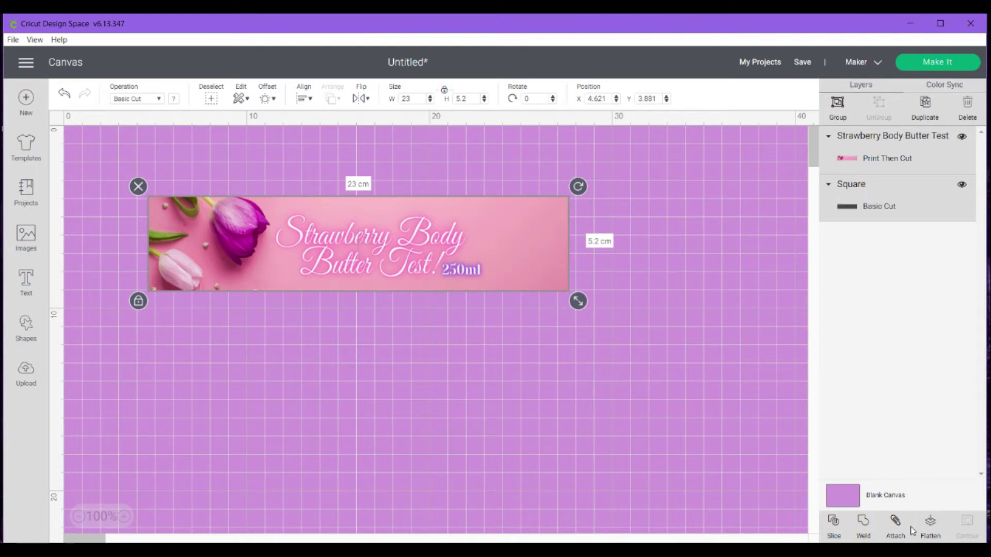
{"action": "left_click", "coordinate": [892, 524]}
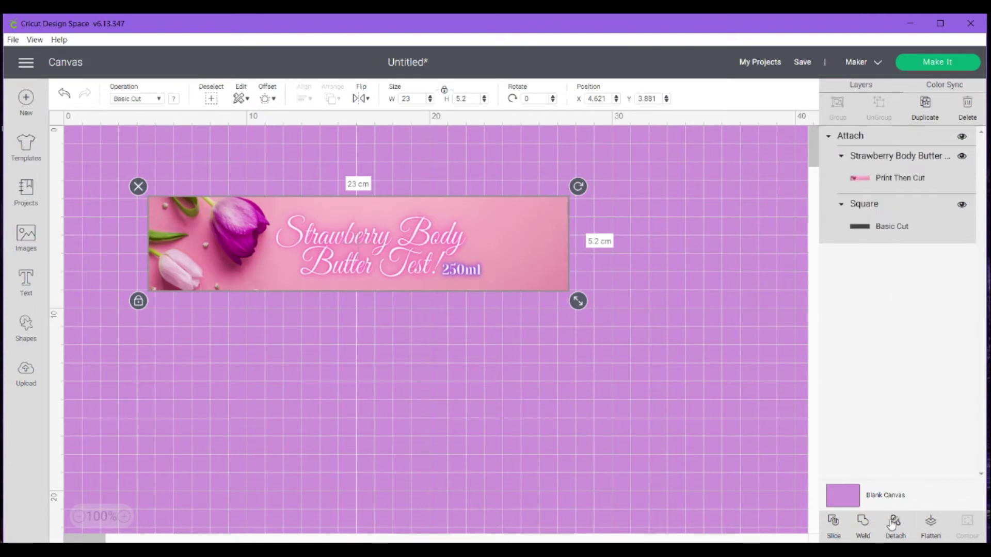
{"action": "left_click", "coordinate": [932, 523]}
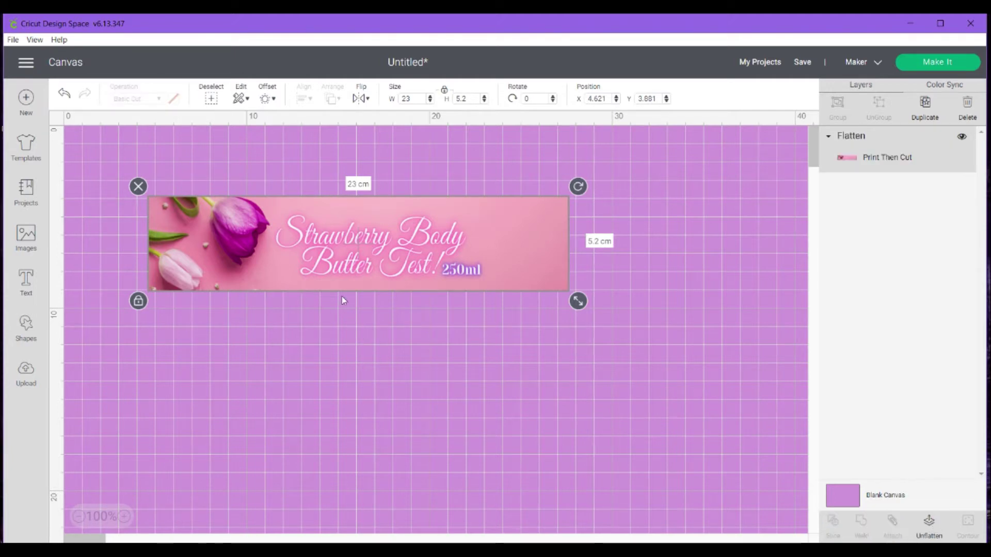
Move the flattened label near the canvas origin, at about X 1.06, Y 1.06, and deselect it.
{"action": "left_click_drag", "start_coordinate": [358, 266], "coordinate": [309, 195]}
{"action": "left_click", "coordinate": [338, 367]}
{"action": "left_click", "coordinate": [351, 355]}
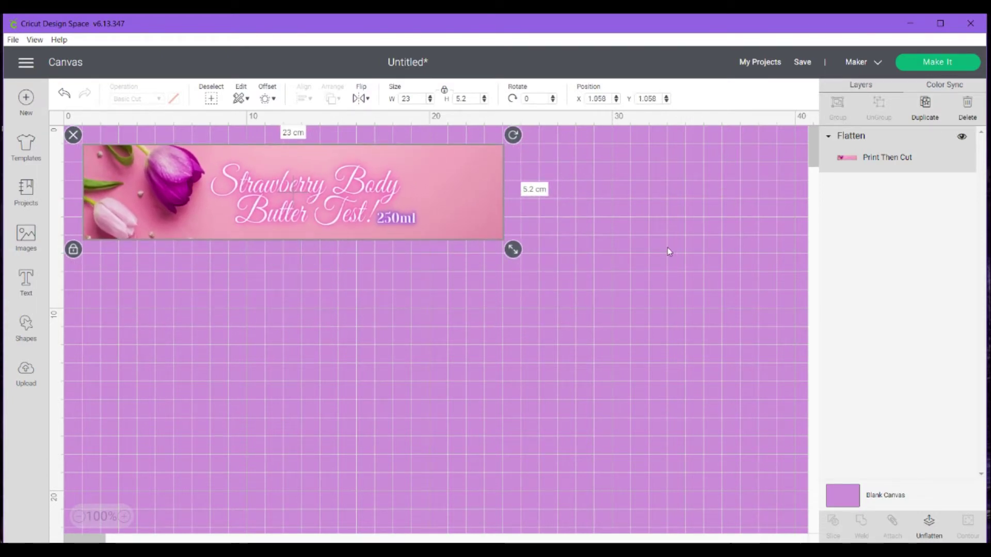
{"action": "left_click", "coordinate": [622, 243]}
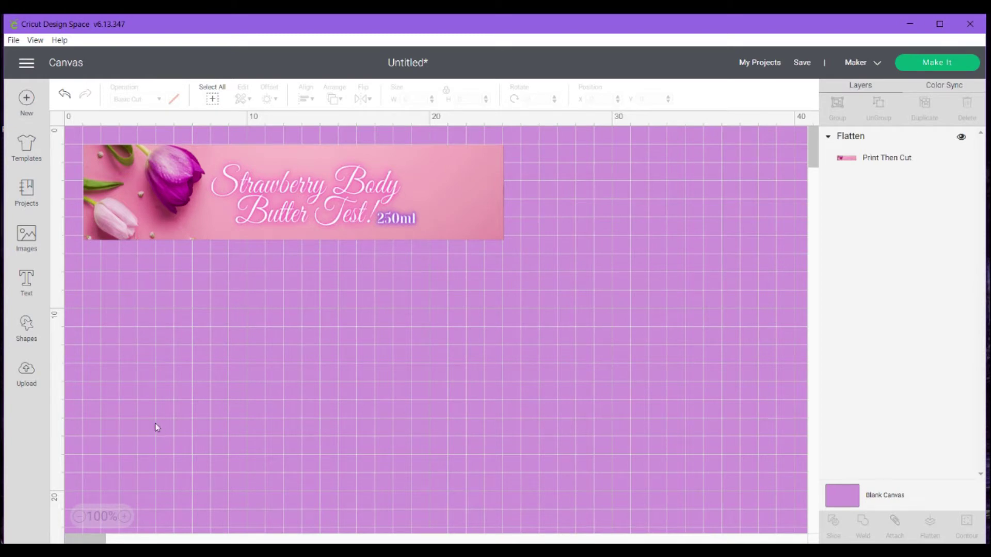
Add a circle shape to the canvas and place it in the free area below the flattened label.
{"action": "left_click", "coordinate": [27, 330]}
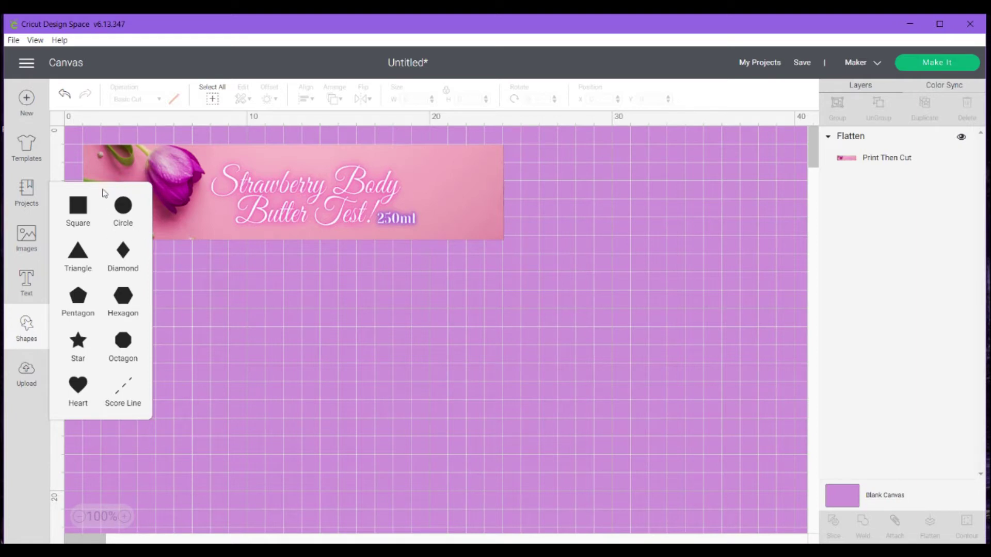
{"action": "left_click", "coordinate": [123, 206]}
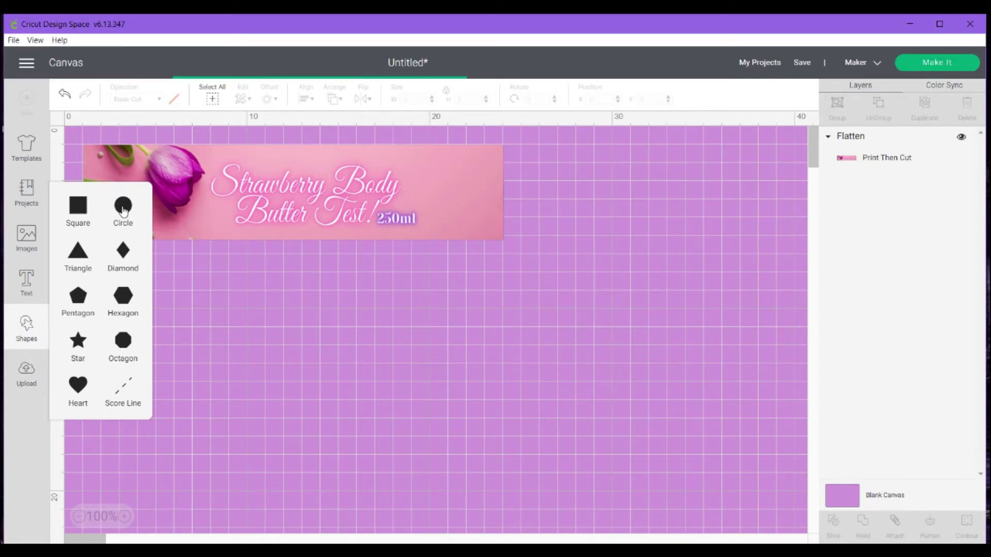
{"action": "left_click_drag", "start_coordinate": [186, 245], "coordinate": [444, 340]}
{"action": "left_click", "coordinate": [553, 335]}
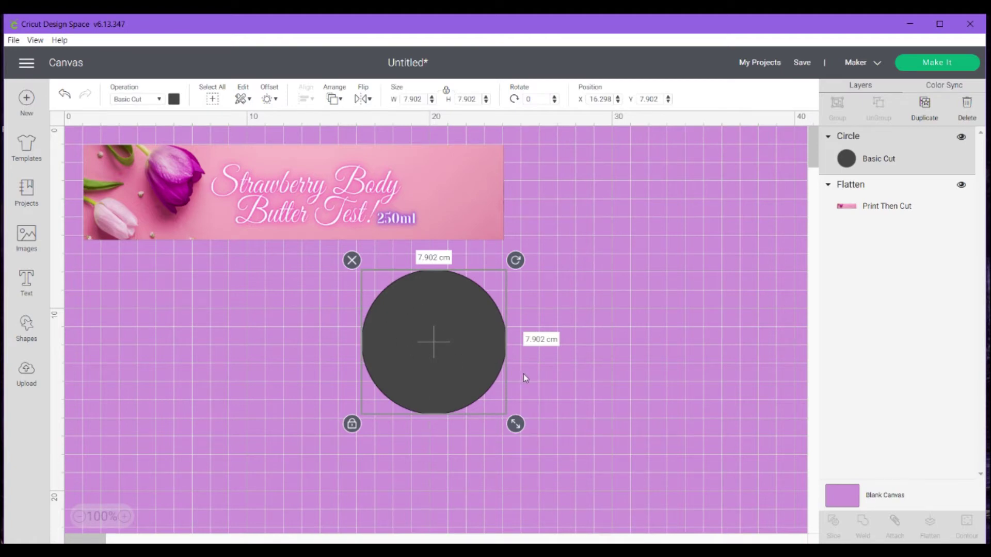
{"action": "left_click_drag", "start_coordinate": [446, 362], "coordinate": [444, 360]}
Unlock the circle's proportions, set its width and height to 6.5 cm each, and lock the proportions again.
{"action": "left_click", "coordinate": [346, 424]}
{"action": "double_click", "coordinate": [423, 99]}
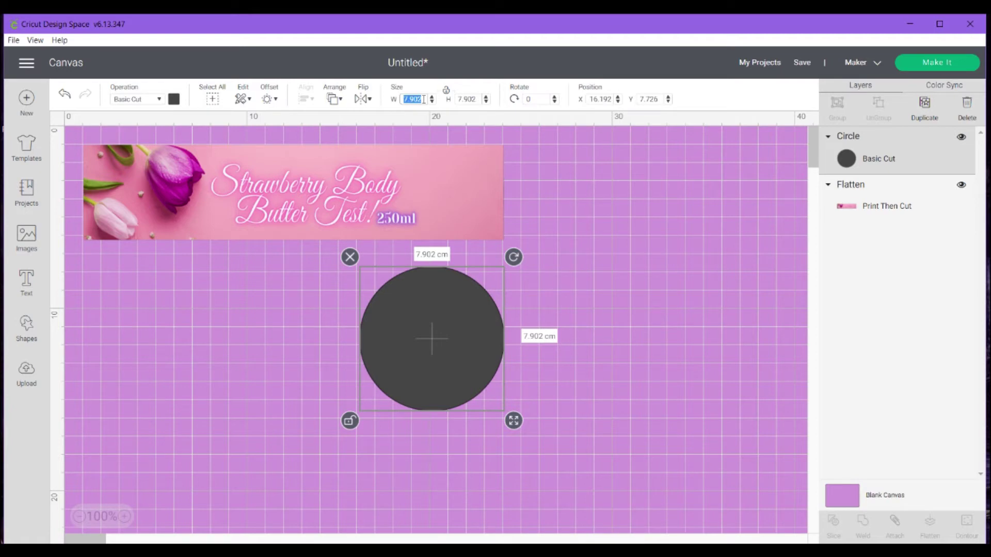
{"action": "key", "text": "BackSpace"}
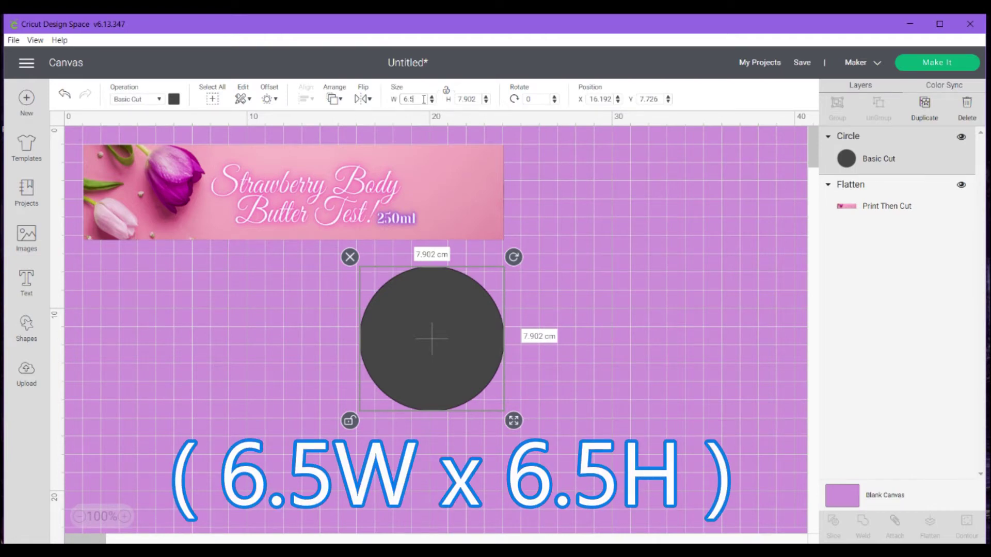
{"action": "key", "text": "Return"}
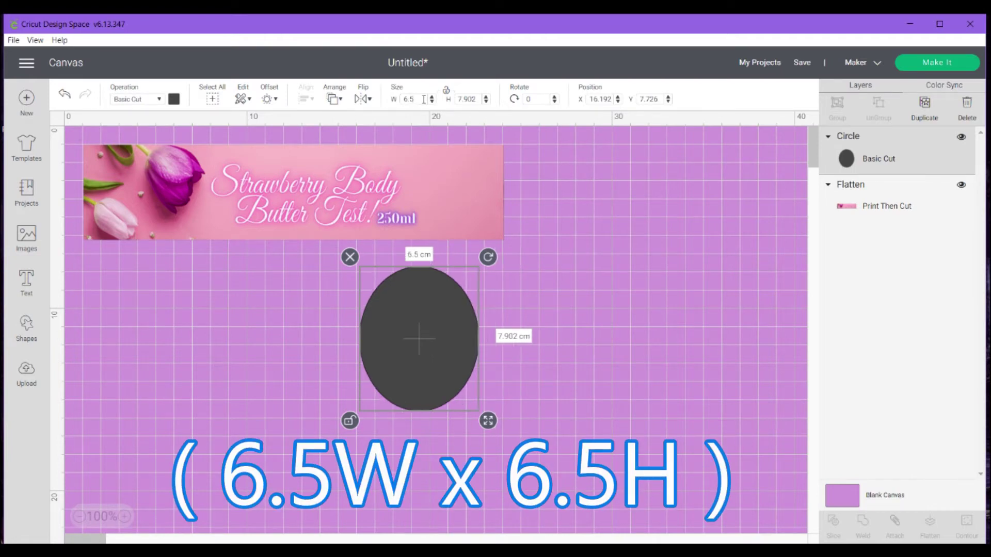
{"action": "double_click", "coordinate": [473, 99]}
{"action": "key", "text": "BackSpace"}
{"action": "key", "text": "Return"}
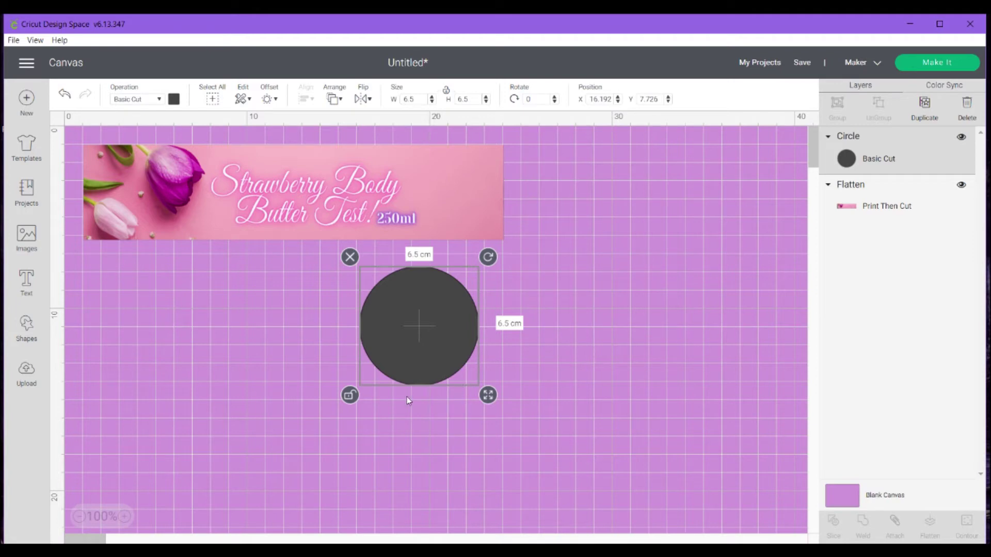
{"action": "left_click", "coordinate": [349, 396]}
Move the circle beneath the label to about X 10.65, Y 8.11, and deselect it.
{"action": "left_click_drag", "start_coordinate": [416, 323], "coordinate": [353, 312]}
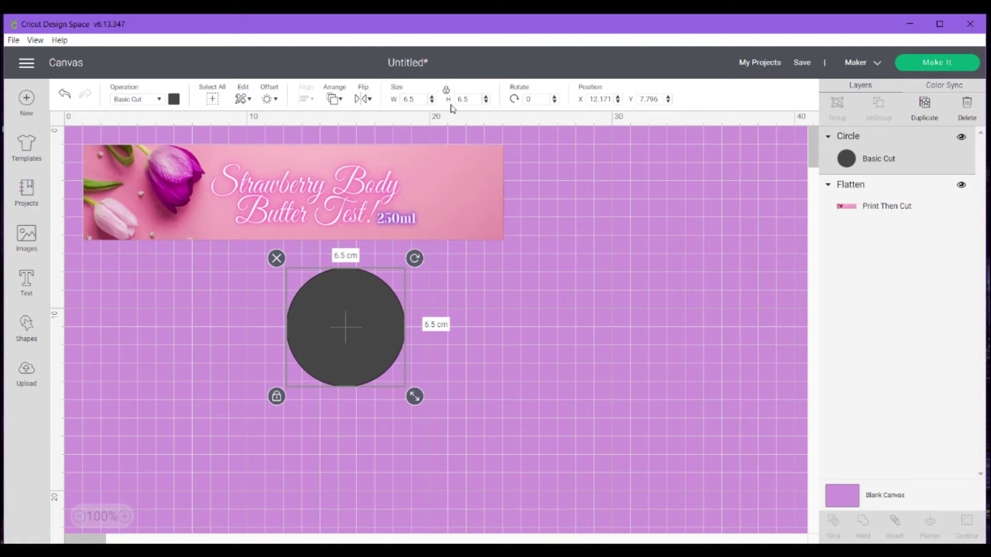
{"action": "left_click_drag", "start_coordinate": [345, 334], "coordinate": [345, 339]}
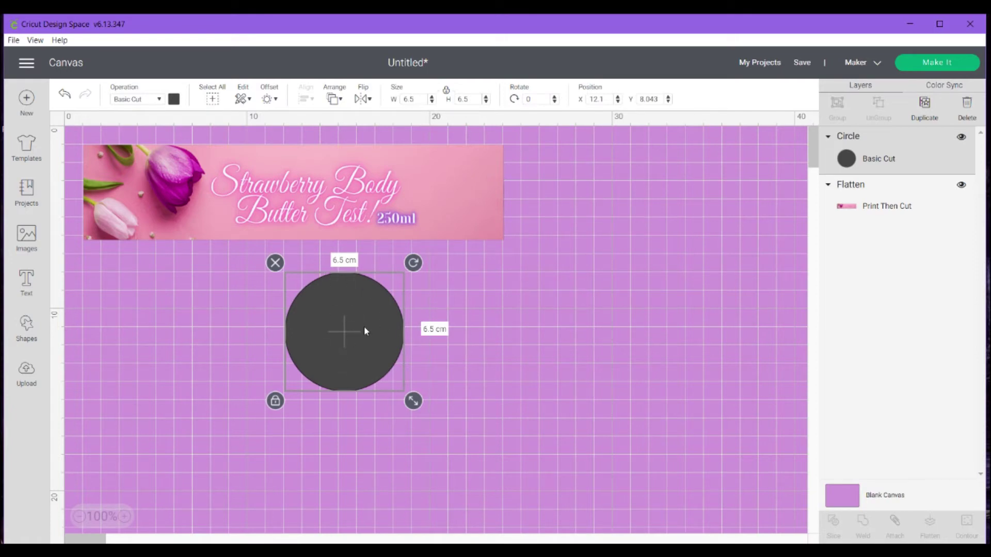
{"action": "left_click_drag", "start_coordinate": [350, 328], "coordinate": [324, 331]}
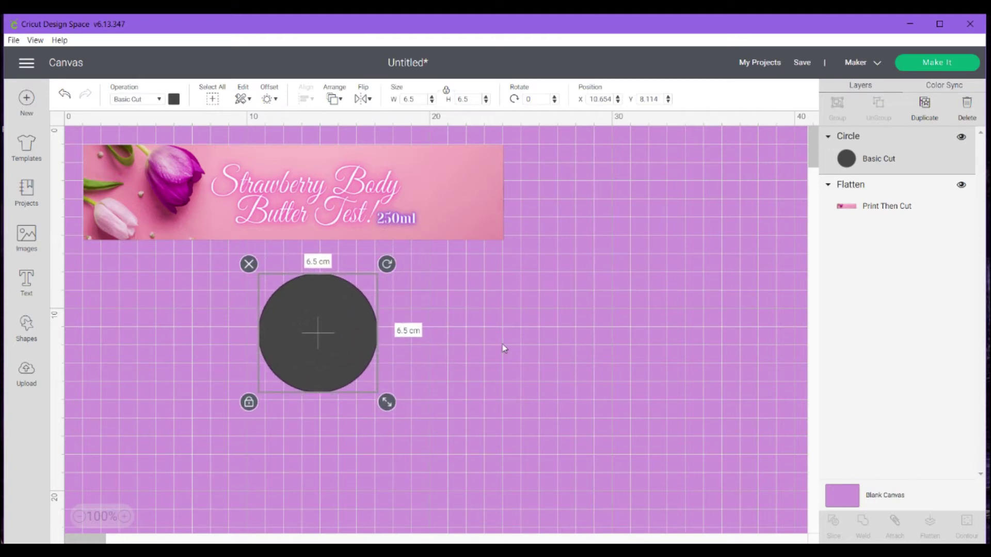
{"action": "left_click", "coordinate": [474, 319]}
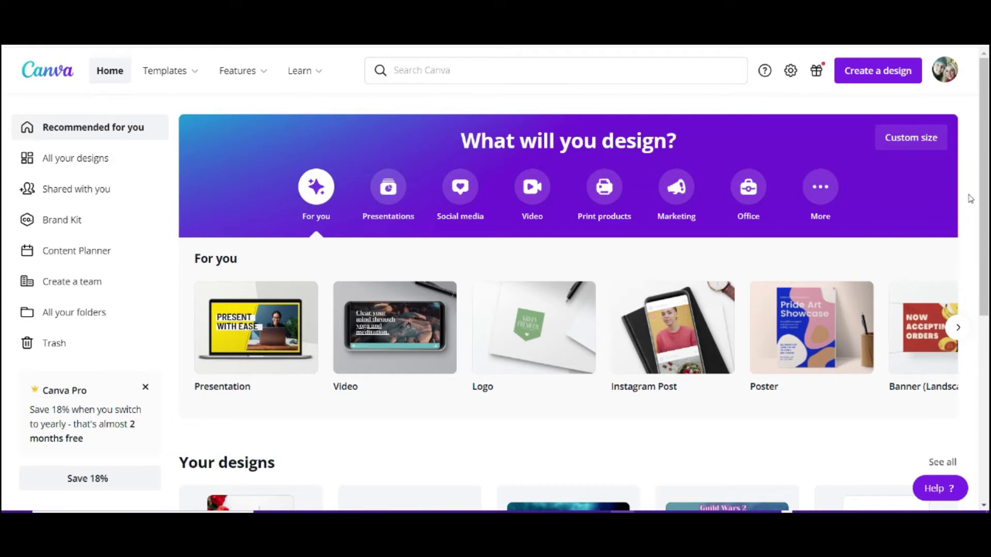
Switch to Canva and create a new custom-size design of 11 × 11 in.
{"action": "left_click", "coordinate": [864, 81]}
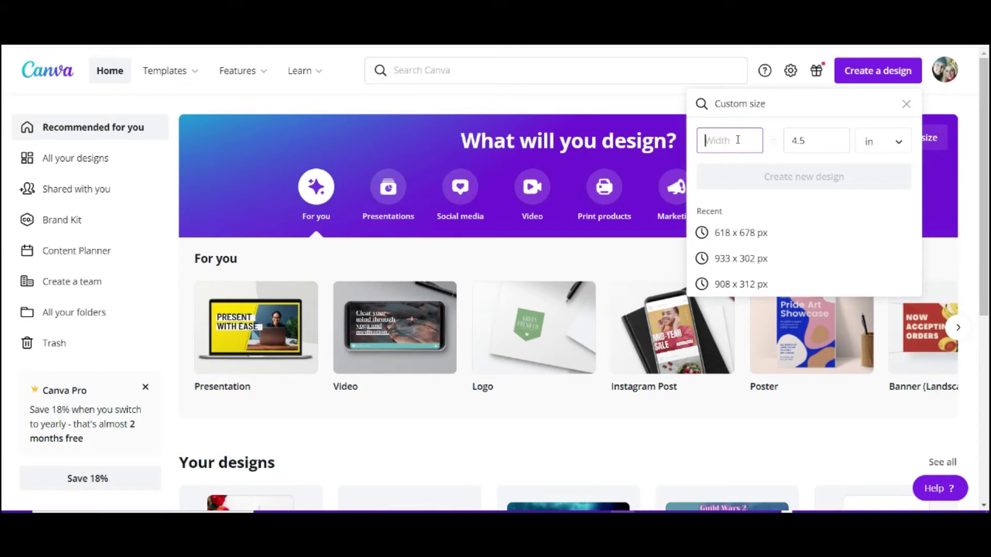
{"action": "type", "text": "11"}
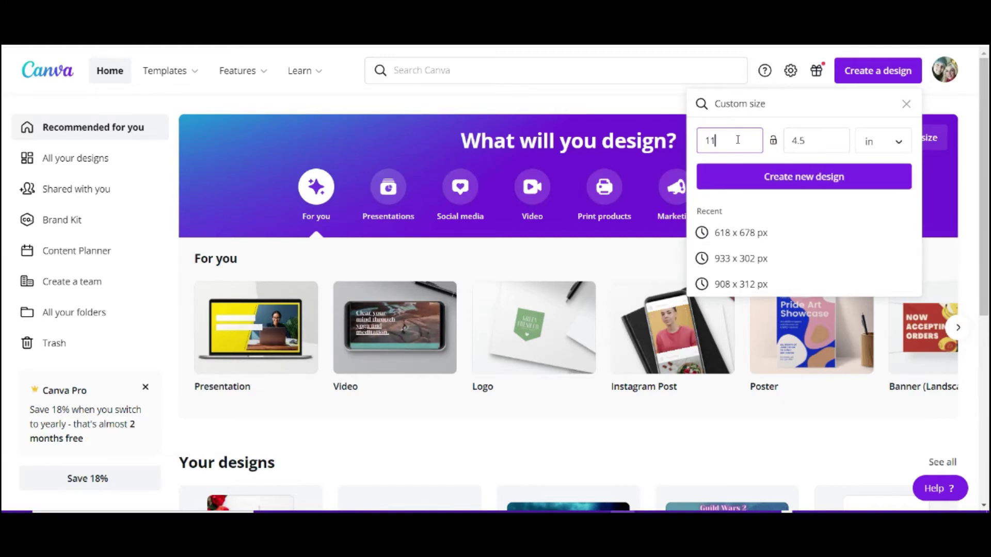
{"action": "left_click", "coordinate": [822, 141]}
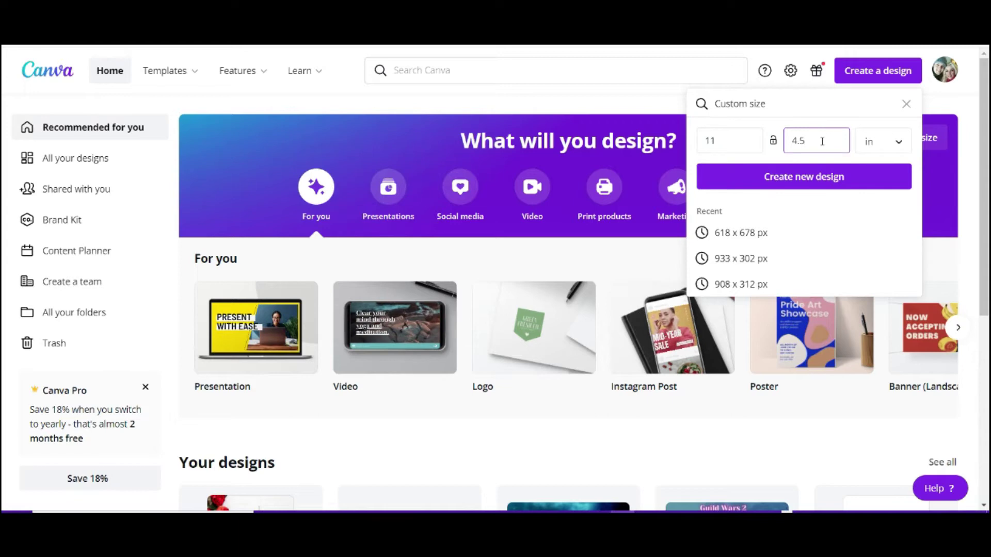
{"action": "key", "text": "BackSpace"}
{"action": "type", "text": "11"}
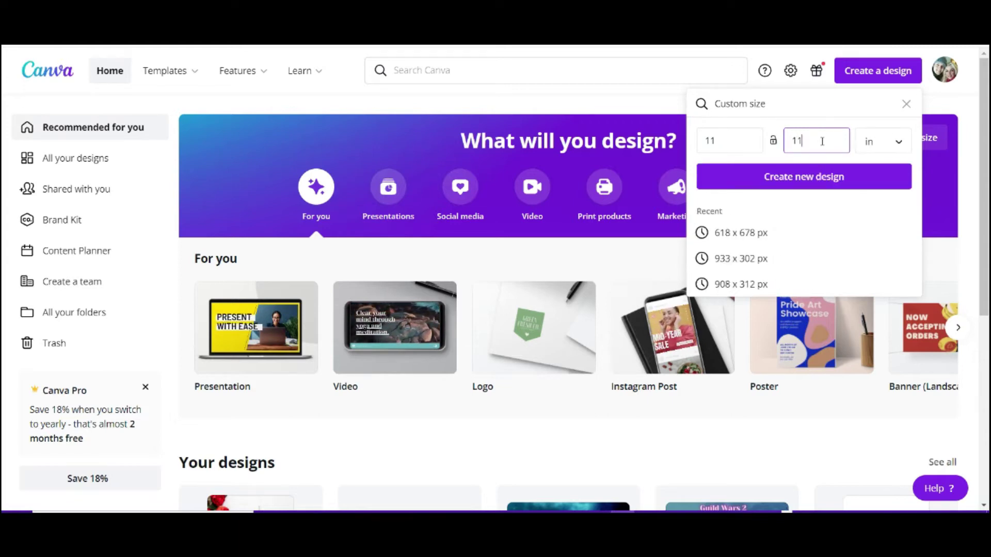
{"action": "left_click", "coordinate": [886, 149]}
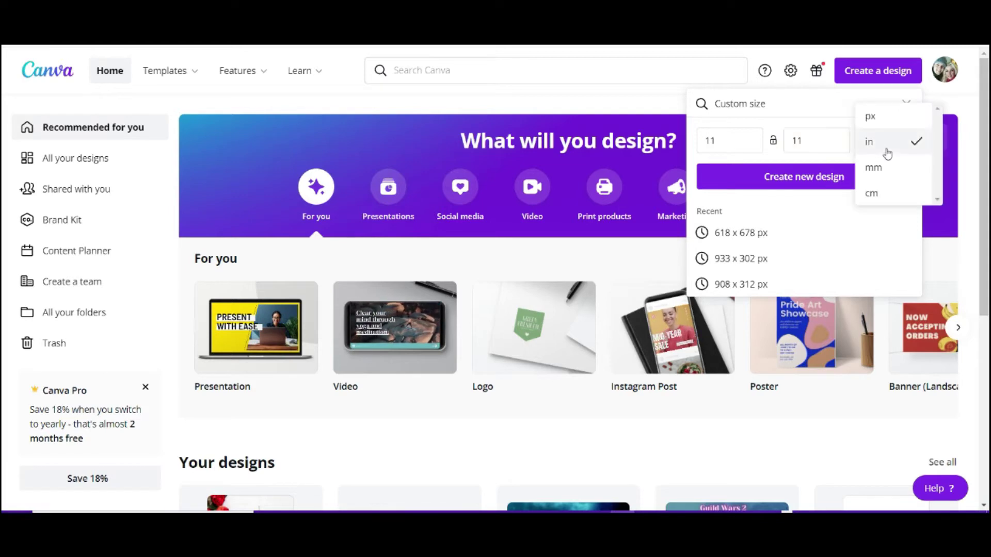
{"action": "left_click", "coordinate": [888, 146]}
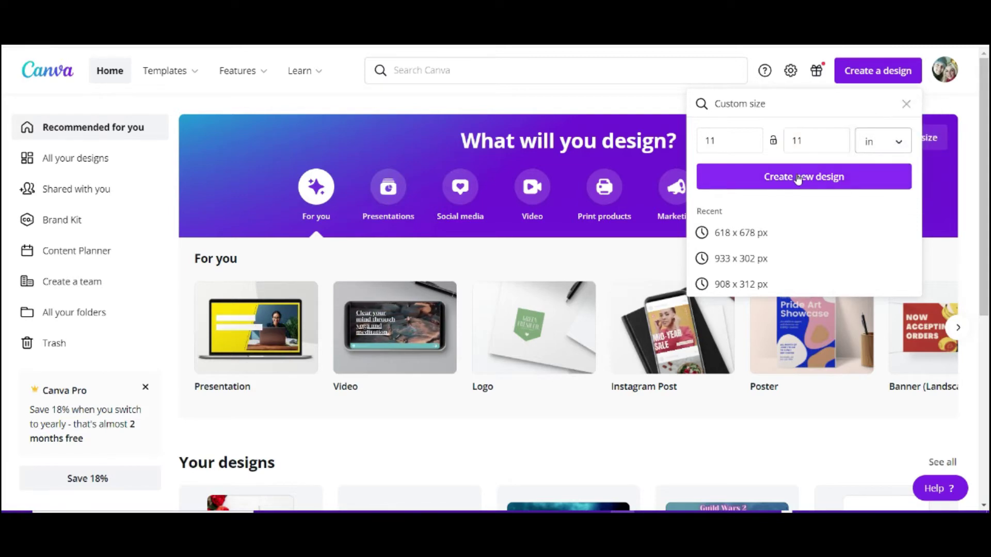
{"action": "left_click", "coordinate": [799, 177]}
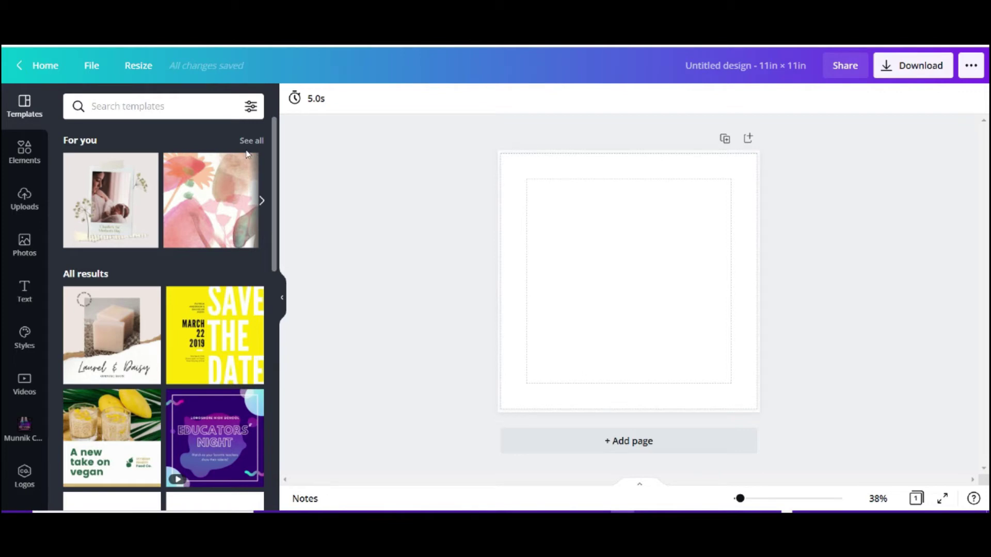
Add the circular picture frame from the design elements to the middle of the blank page.
{"action": "left_click", "coordinate": [34, 162]}
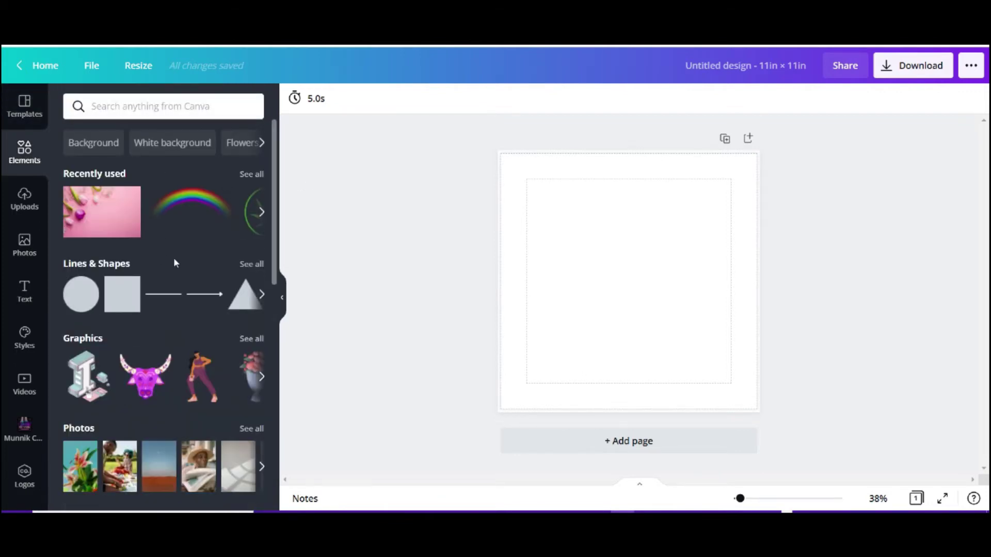
{"action": "scroll", "coordinate": [162, 266], "scroll_direction": "down", "scroll_amount": 6}
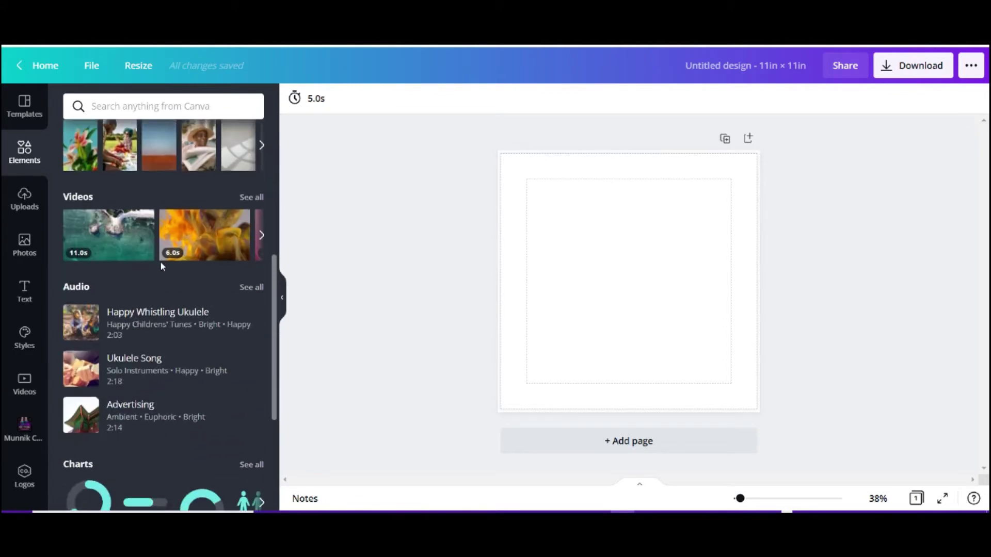
{"action": "scroll", "coordinate": [162, 266], "scroll_direction": "down", "scroll_amount": 5}
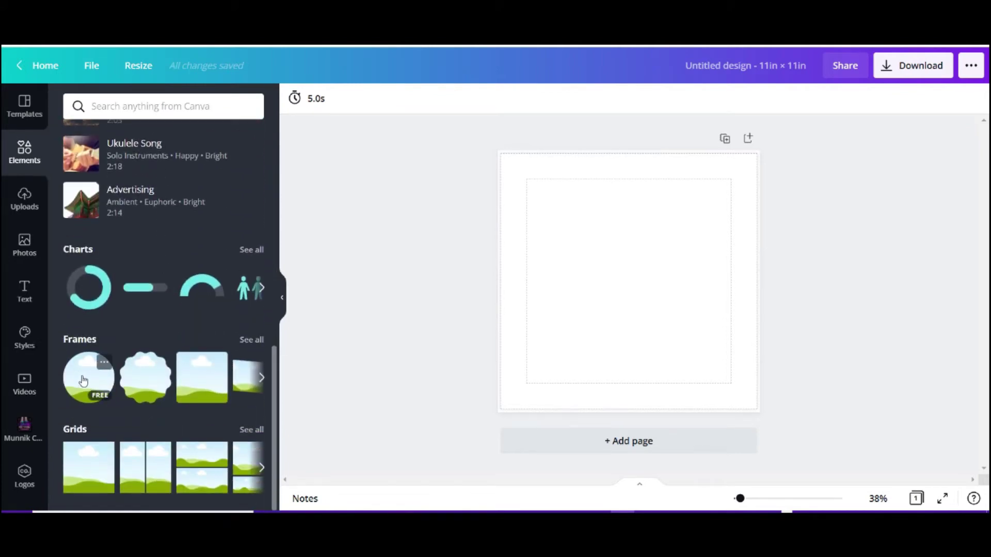
{"action": "left_click_drag", "start_coordinate": [82, 374], "coordinate": [572, 237]}
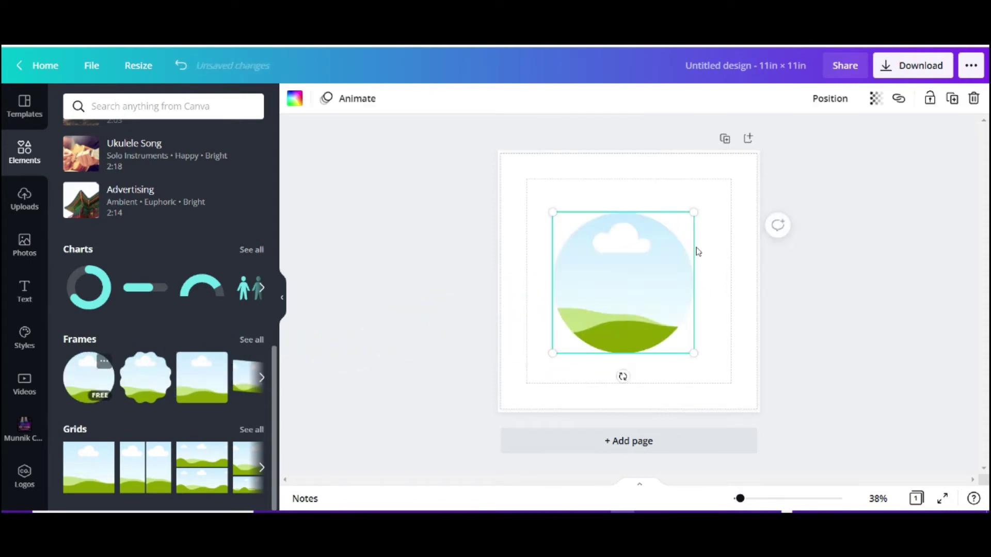
Enlarge the circular frame to fill most of the inner margin, nudge it towards the page centre, and deselect it.
{"action": "left_click", "coordinate": [830, 255]}
{"action": "left_click", "coordinate": [640, 252]}
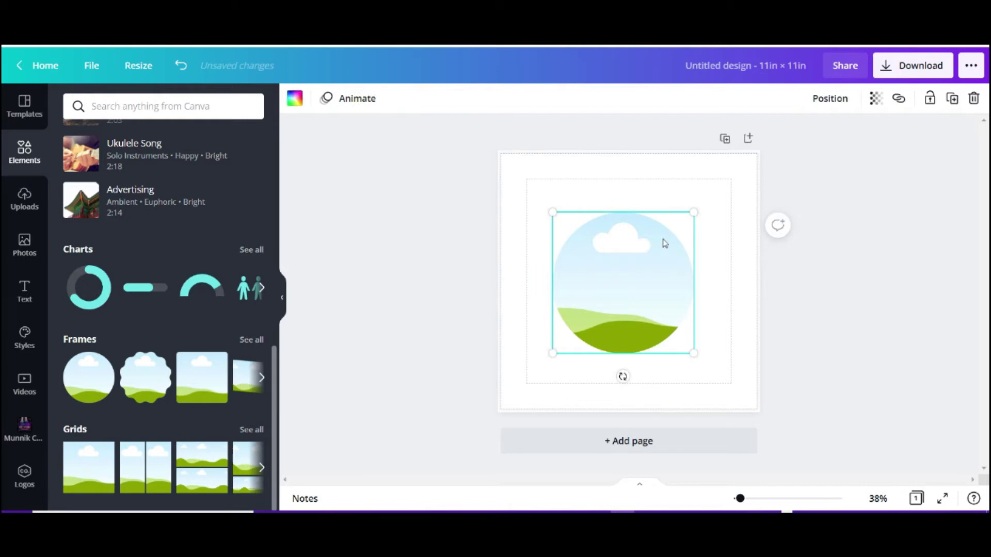
{"action": "left_click_drag", "start_coordinate": [695, 212], "coordinate": [710, 192]}
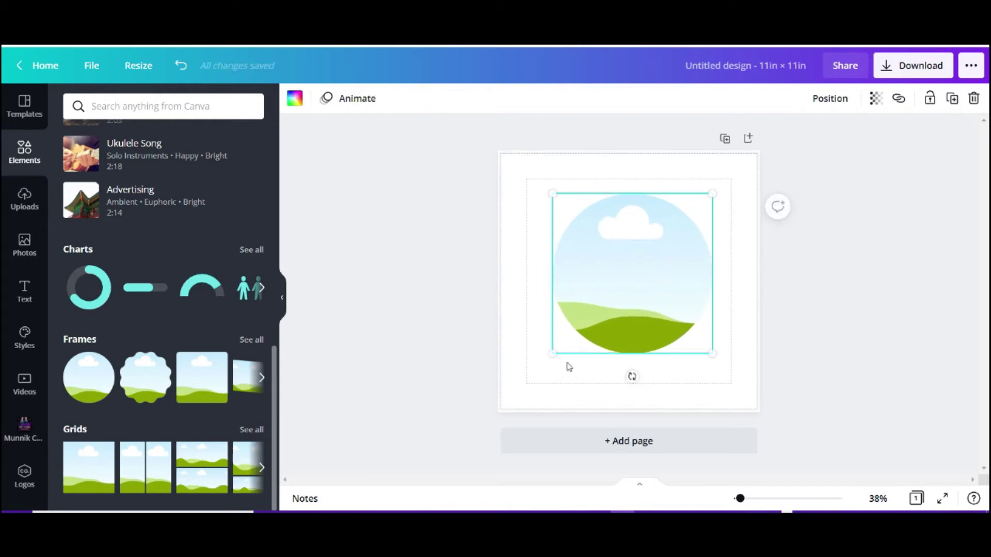
{"action": "left_click_drag", "start_coordinate": [552, 354], "coordinate": [535, 372]}
{"action": "left_click_drag", "start_coordinate": [603, 282], "coordinate": [605, 281]}
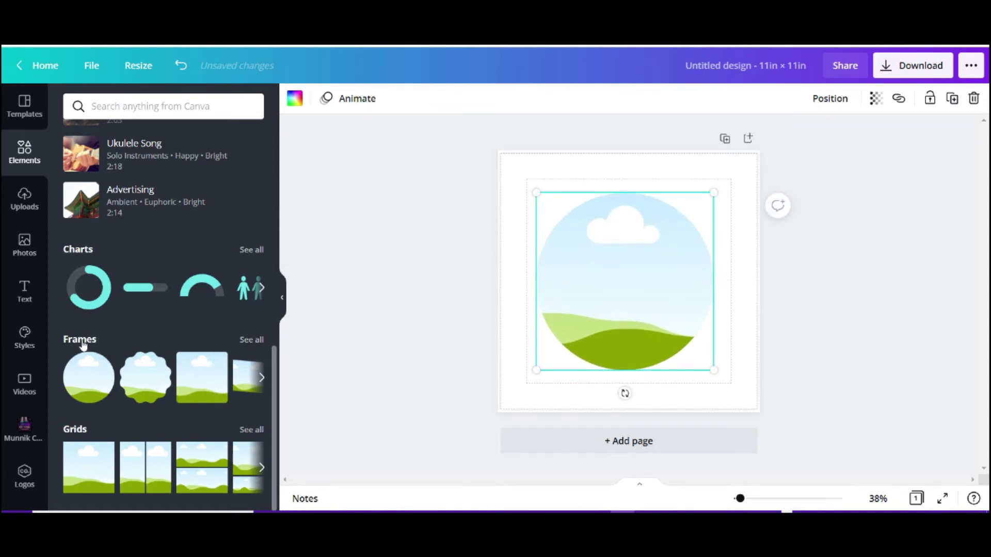
{"action": "left_click", "coordinate": [878, 284]}
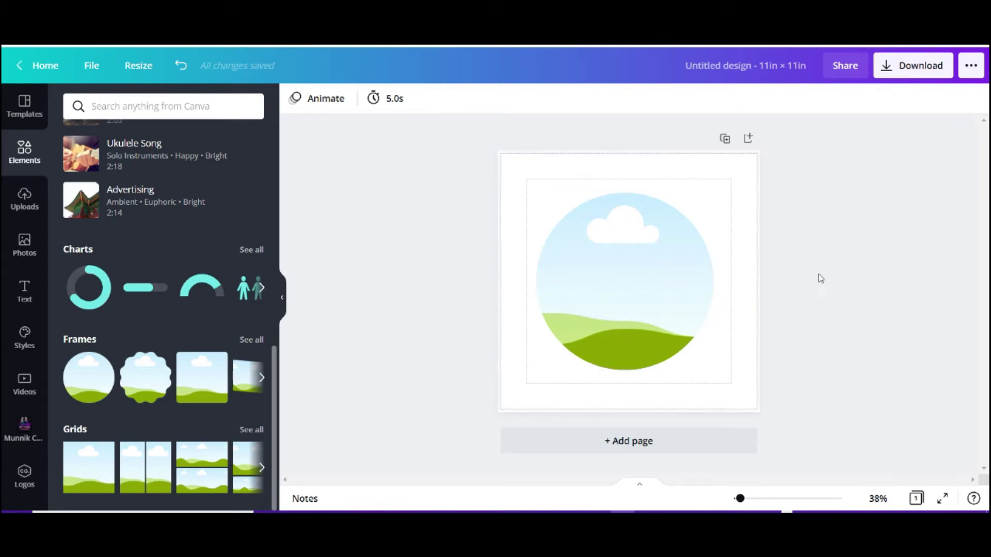
Fill the circular frame with the recently used pink tulip photo.
{"action": "left_click", "coordinate": [24, 245]}
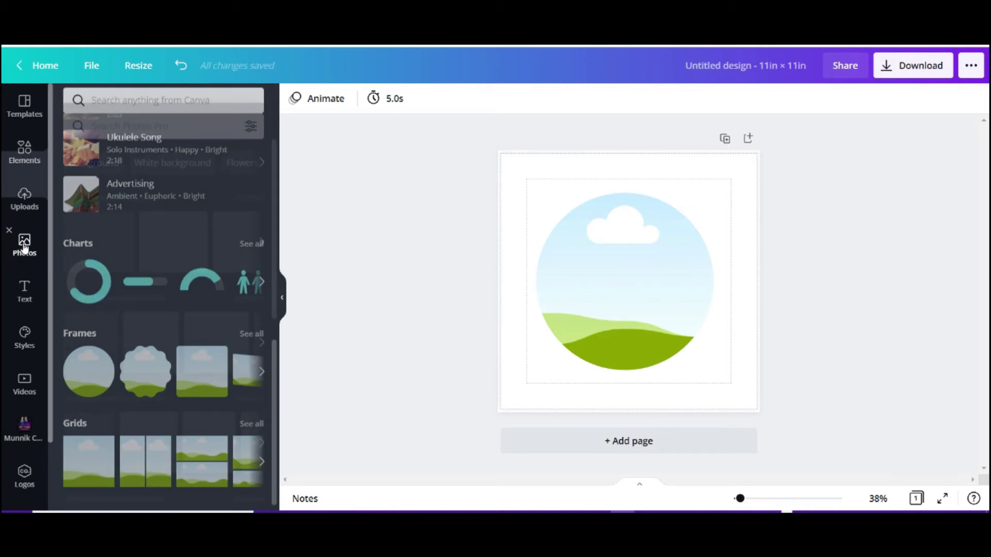
{"action": "mouse_move", "coordinate": [124, 242]}
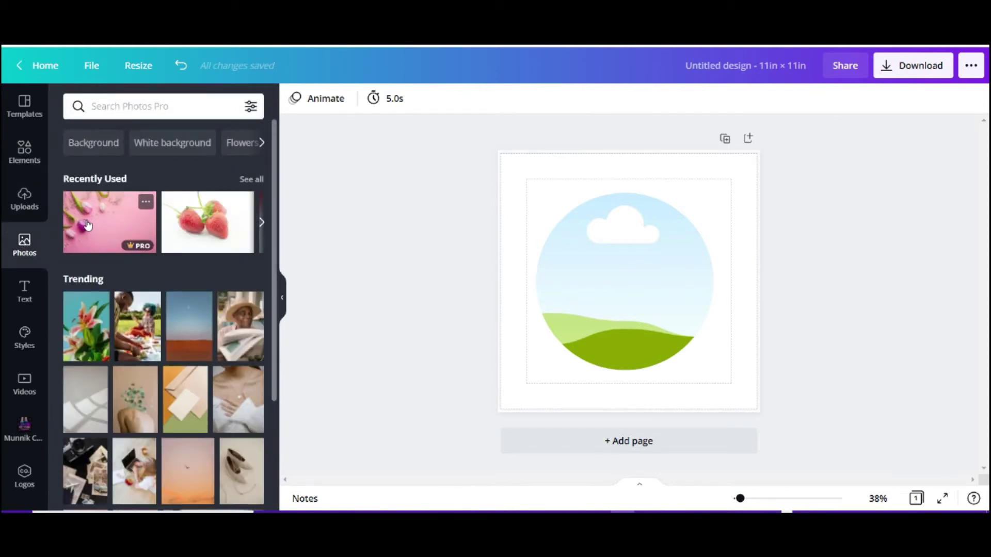
{"action": "left_click_drag", "start_coordinate": [89, 223], "coordinate": [554, 286]}
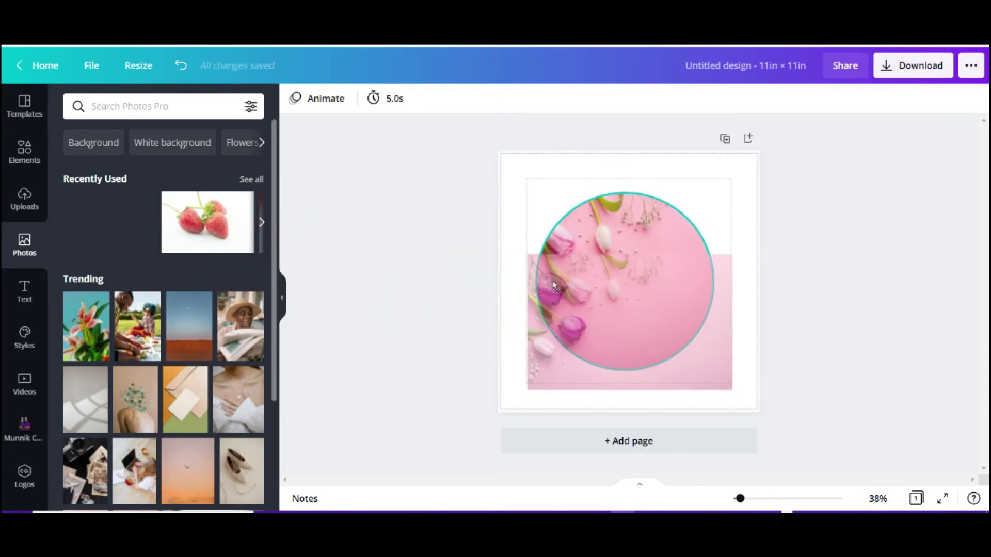
{"action": "left_click_drag", "start_coordinate": [553, 286], "coordinate": [554, 287]}
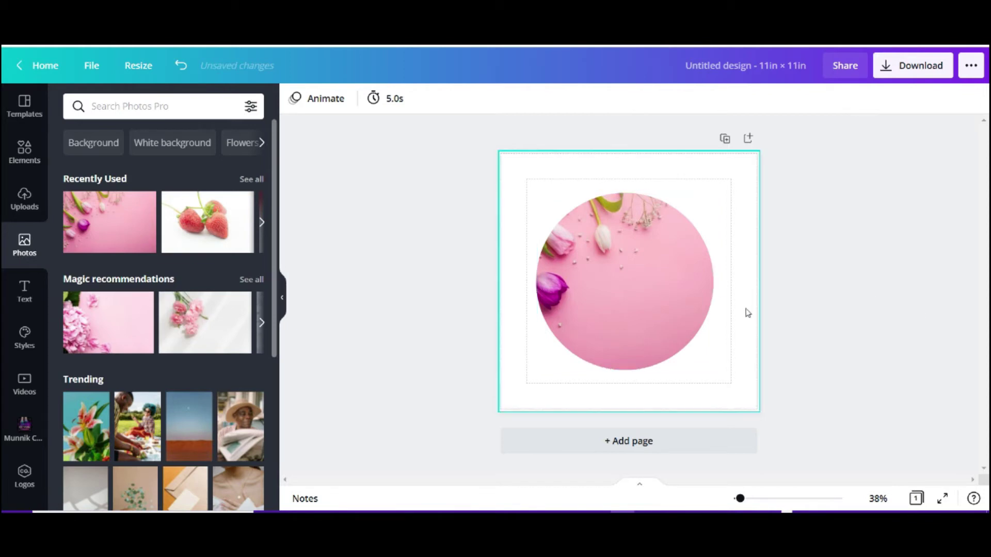
Shift the tulip photo slightly to the right inside the circular frame so more of the flowers show, and apply the crop.
{"action": "double_click", "coordinate": [610, 287]}
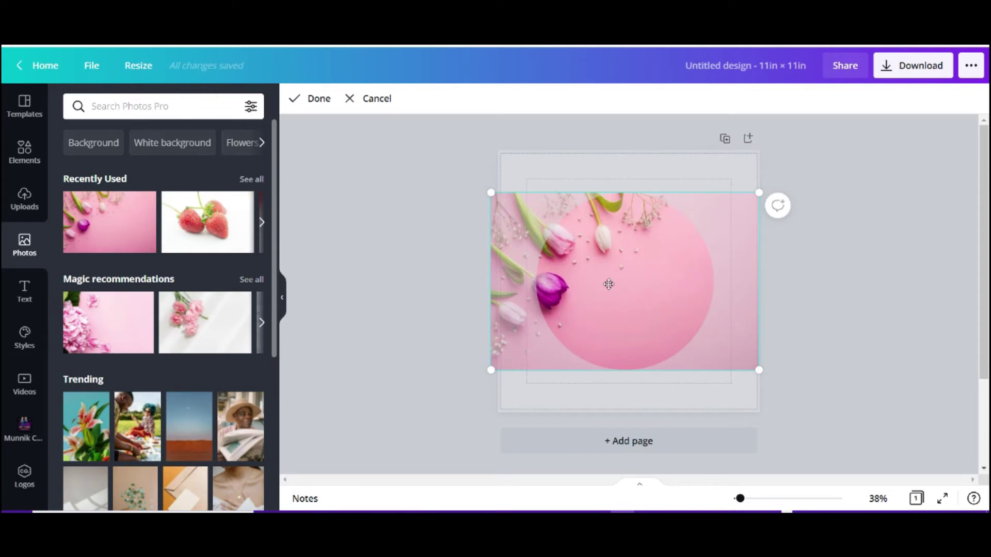
{"action": "left_click_drag", "start_coordinate": [613, 284], "coordinate": [633, 285]}
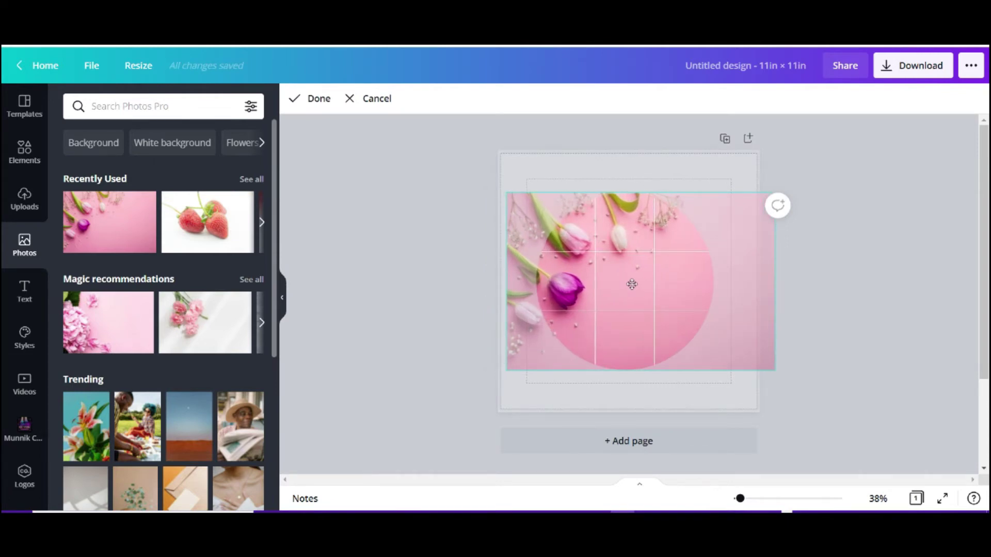
{"action": "left_click", "coordinate": [853, 296]}
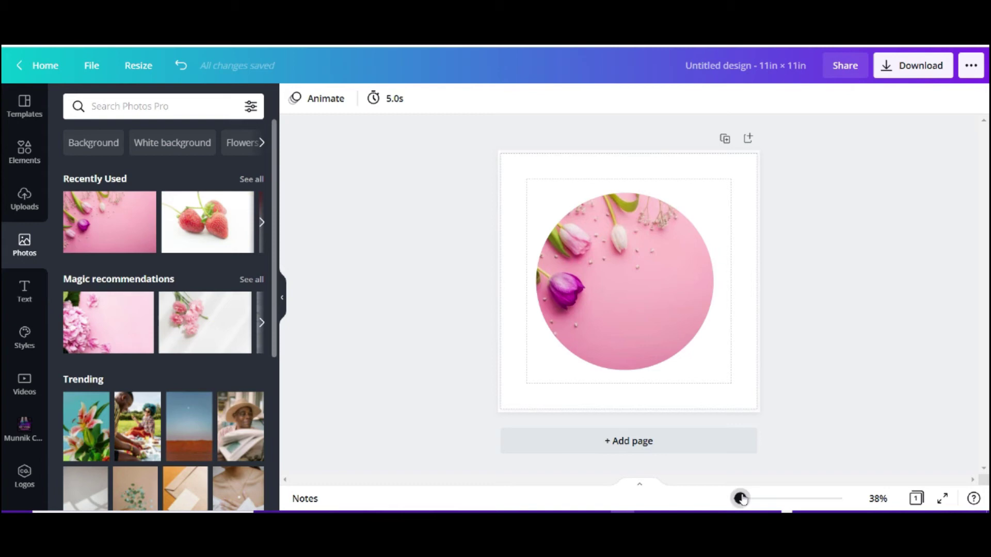
Add the recently used "White Christmas" text combination over the circle and delete its small "I'm dreaming of a" line.
{"action": "left_click_drag", "start_coordinate": [741, 499], "coordinate": [743, 499]}
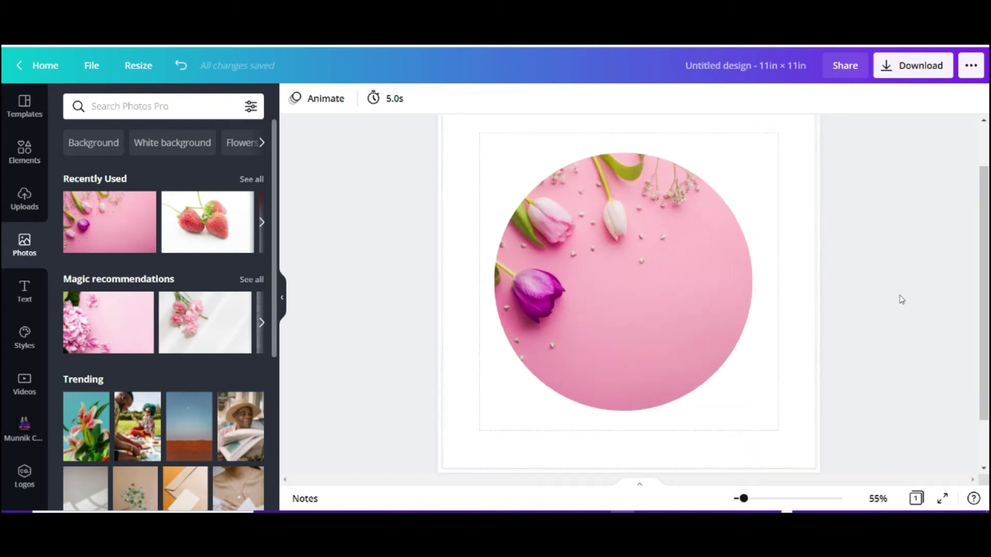
{"action": "left_click", "coordinate": [24, 299]}
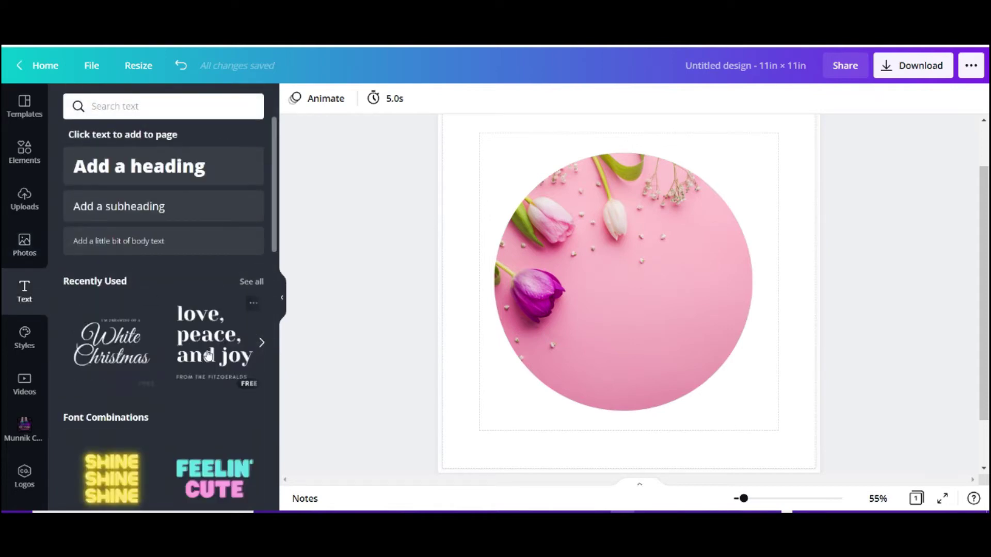
{"action": "left_click", "coordinate": [653, 215]}
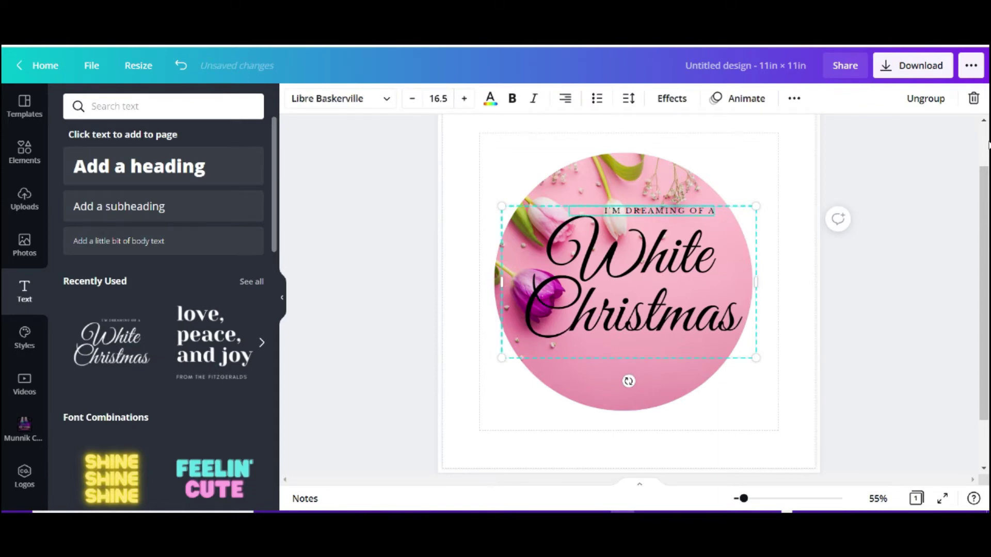
{"action": "left_click", "coordinate": [974, 98]}
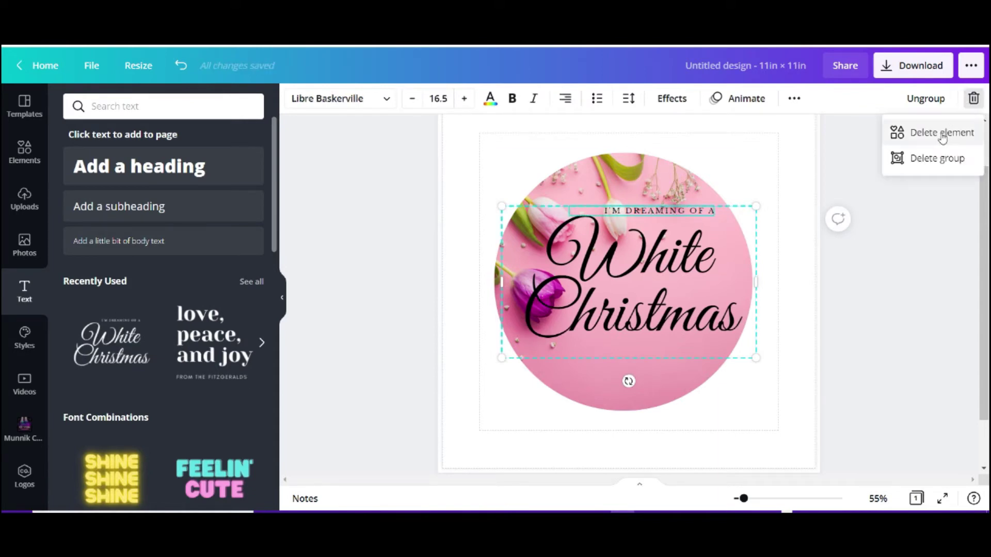
{"action": "left_click", "coordinate": [941, 134]}
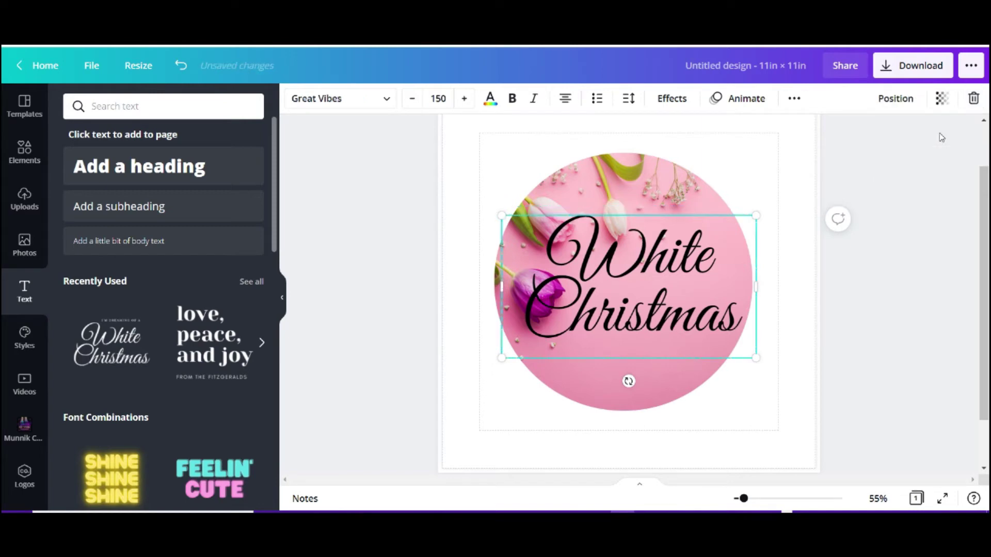
Replace the "White Christmas" text with "Strawberry Body Butter".
{"action": "double_click", "coordinate": [688, 248]}
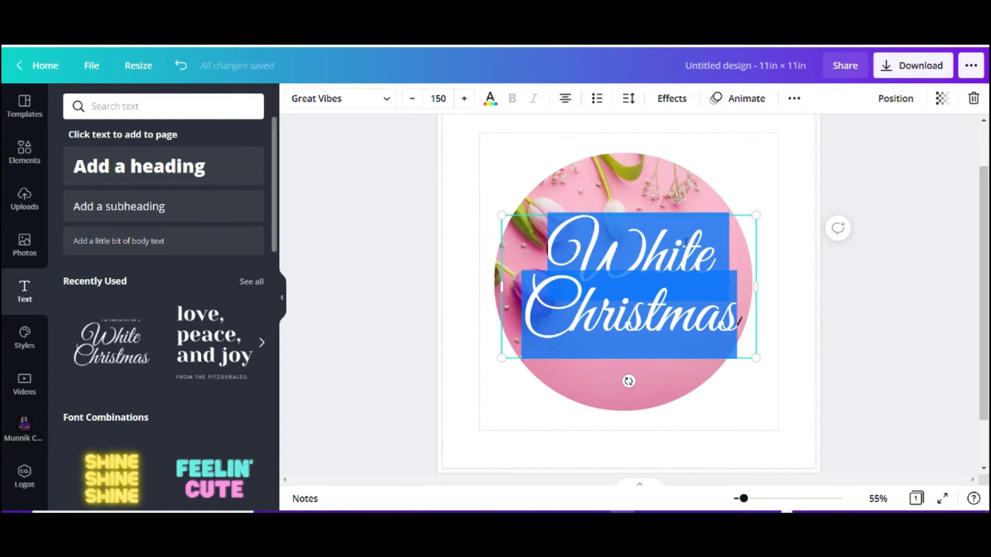
{"action": "key", "text": "BackSpace"}
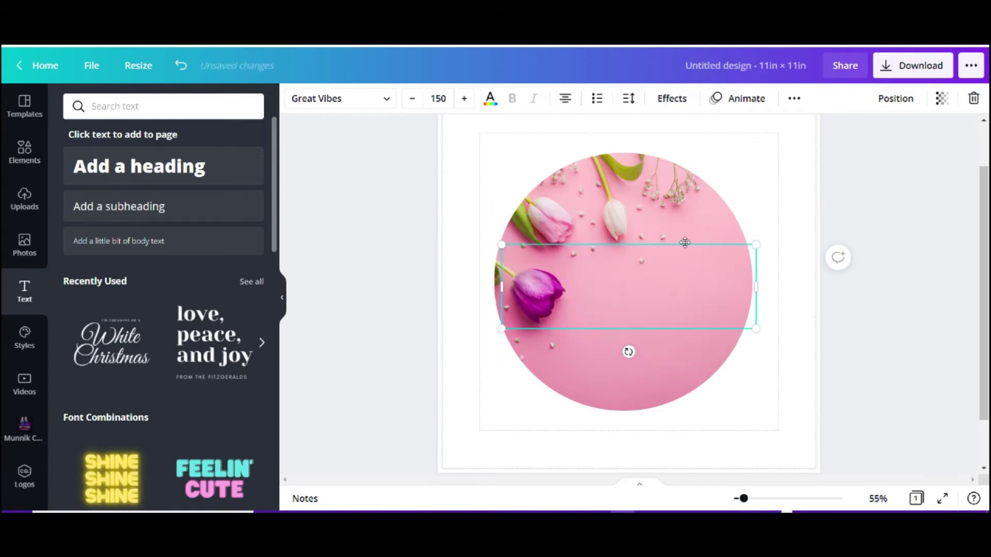
{"action": "type", "text": "Stru"}
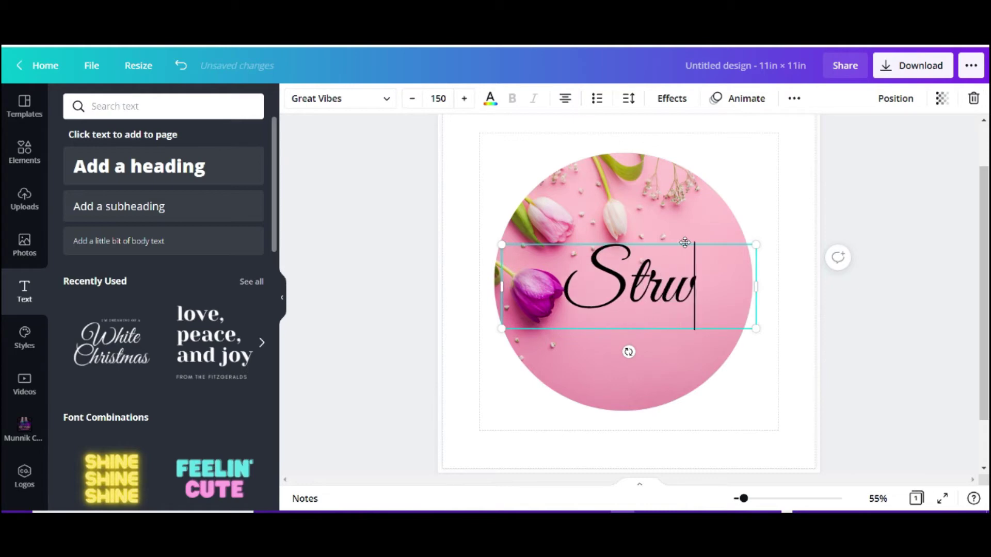
{"action": "key", "text": "BackSpace"}
{"action": "type", "text": "awbeerr"}
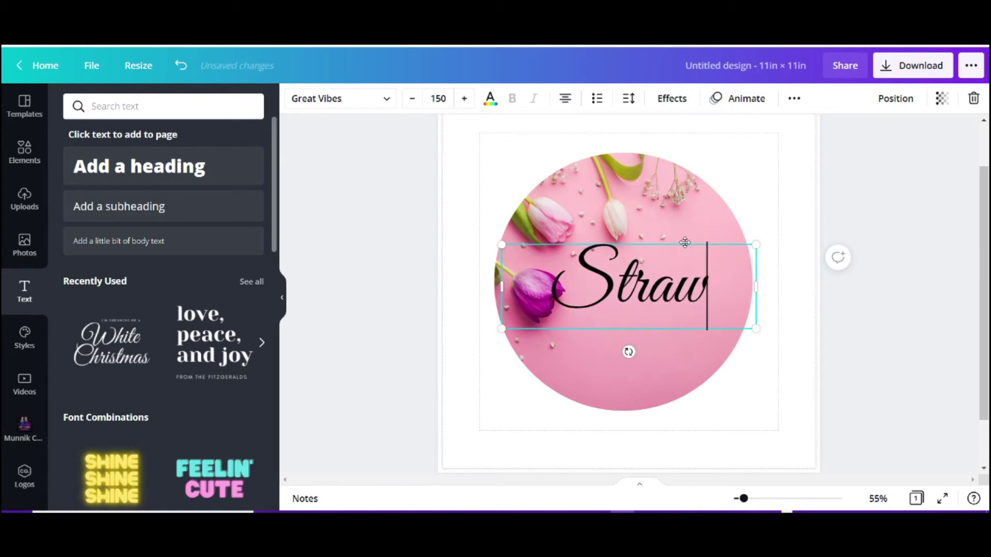
{"action": "key", "text": "BackSpace"}
{"action": "key", "text": "BackSpace"}
{"action": "key", "text": "BackSpace"}
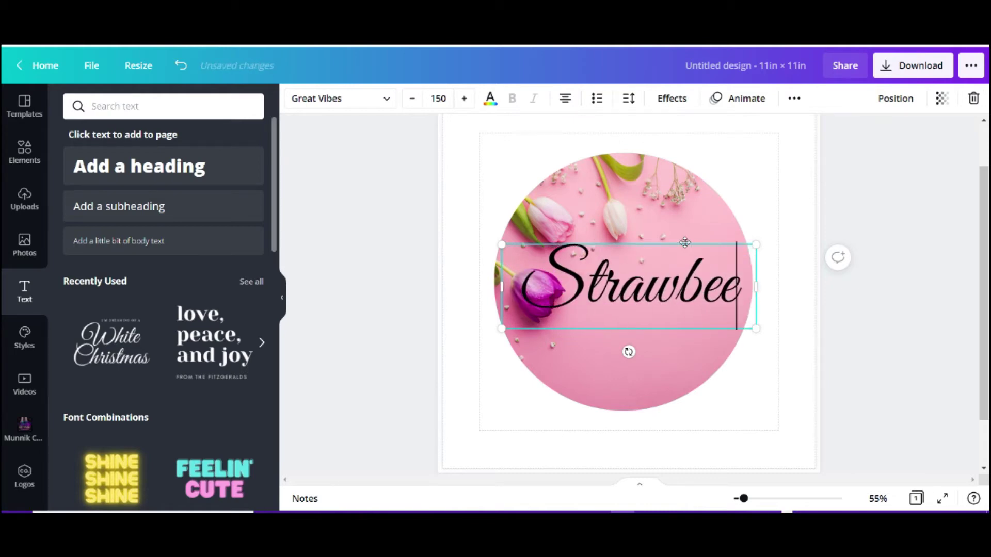
{"action": "type", "text": "rry"}
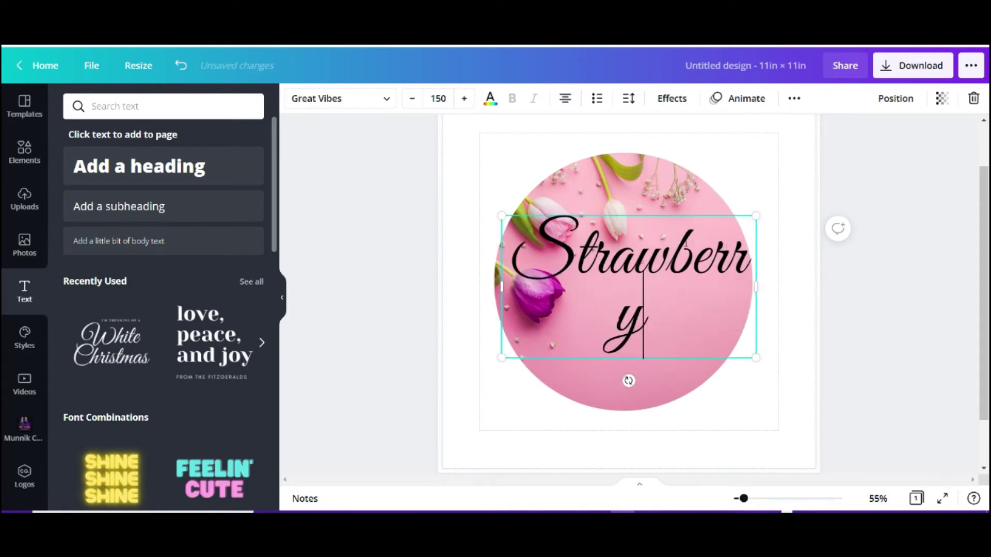
{"action": "type", "text": " Bod"}
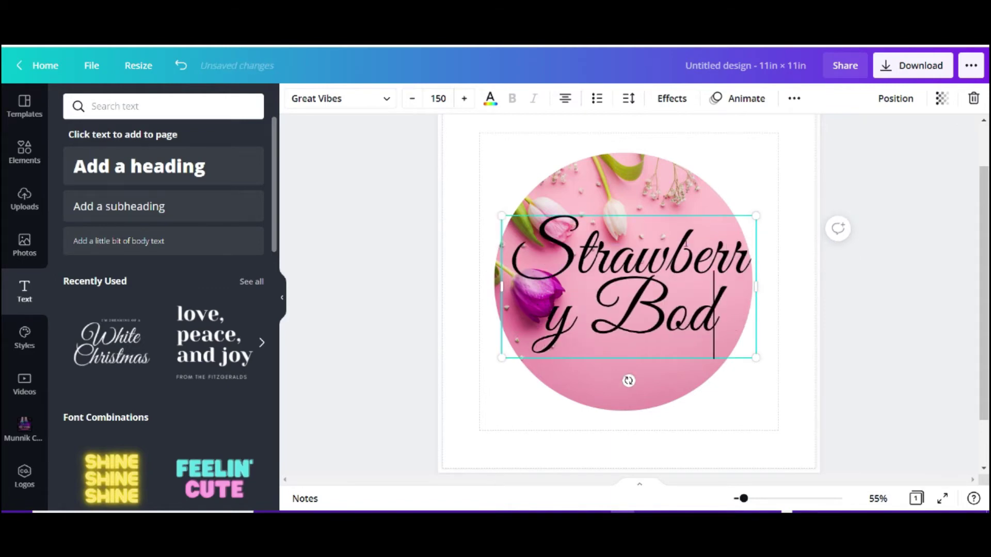
{"action": "type", "text": "y But"}
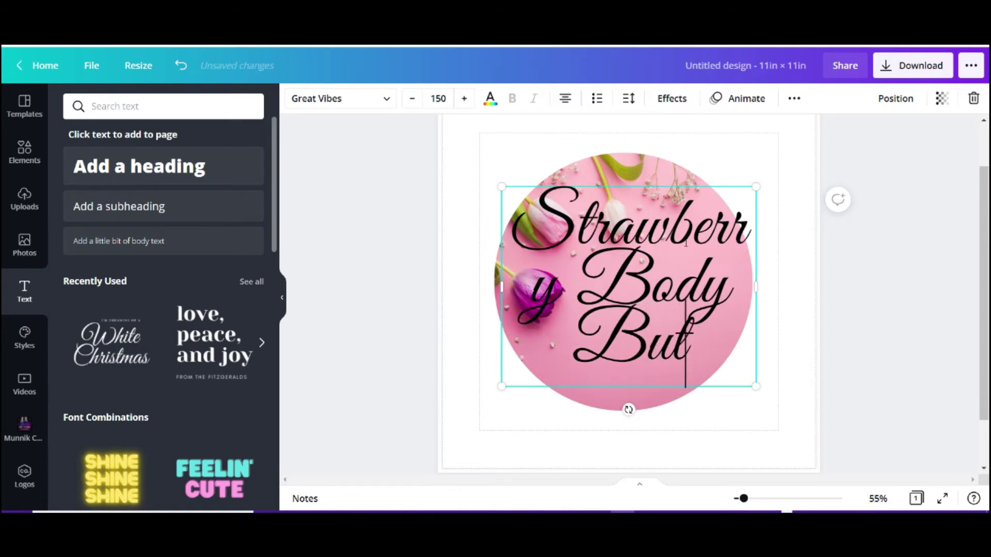
{"action": "type", "text": "ter"}
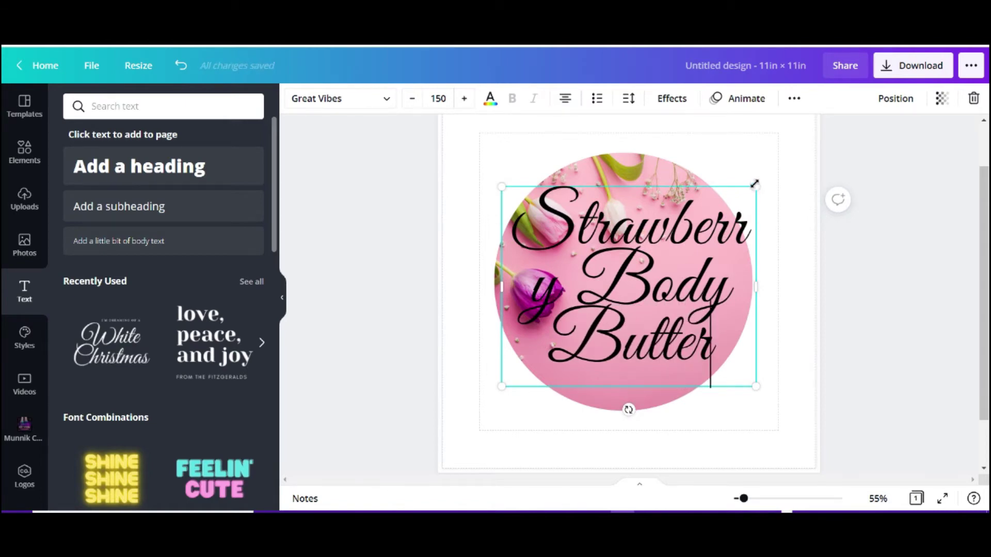
Shrink the "Strawberry Body Butter" text to size 103, centre it horizontally in the circle and deselect it.
{"action": "left_click_drag", "start_coordinate": [755, 184], "coordinate": [675, 251]}
{"action": "left_click_drag", "start_coordinate": [588, 390], "coordinate": [623, 365]}
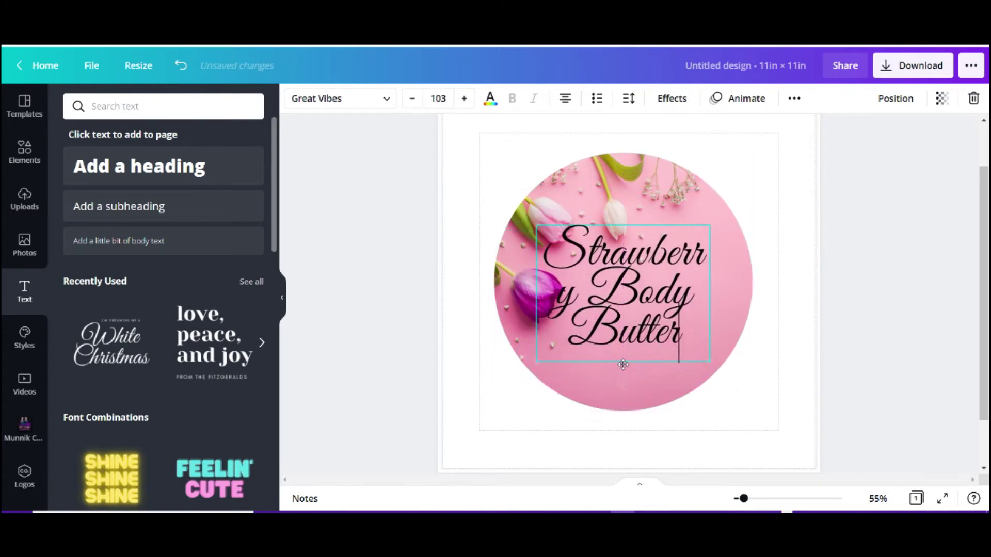
{"action": "left_click", "coordinate": [798, 289]}
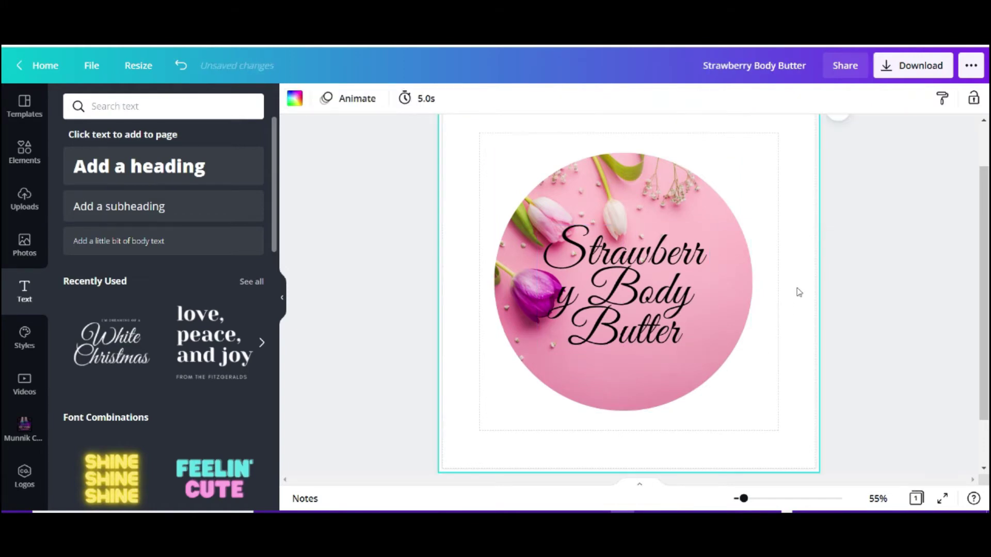
Try the Curve shape effect on the "Strawberry Body Butter" text.
{"action": "left_click", "coordinate": [635, 296]}
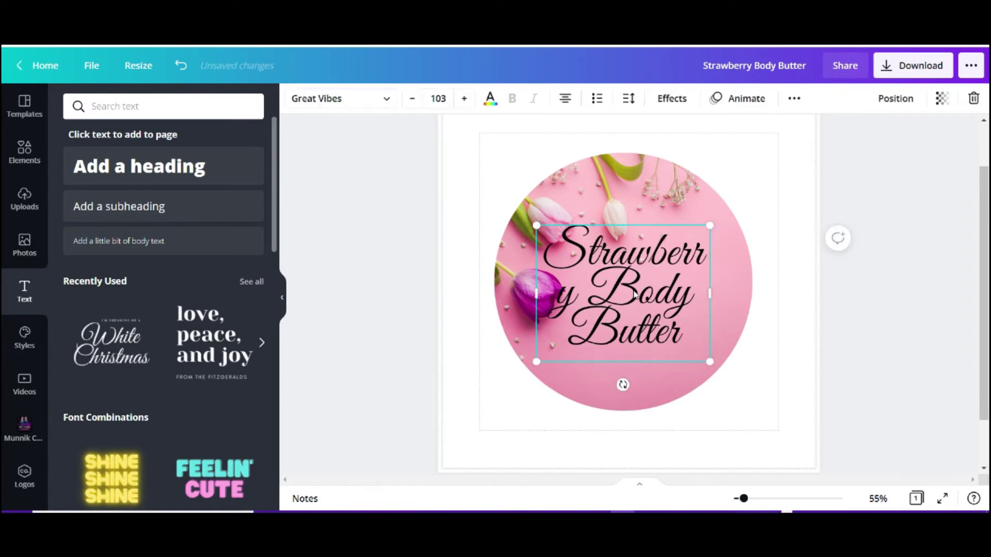
{"action": "left_click", "coordinate": [671, 98]}
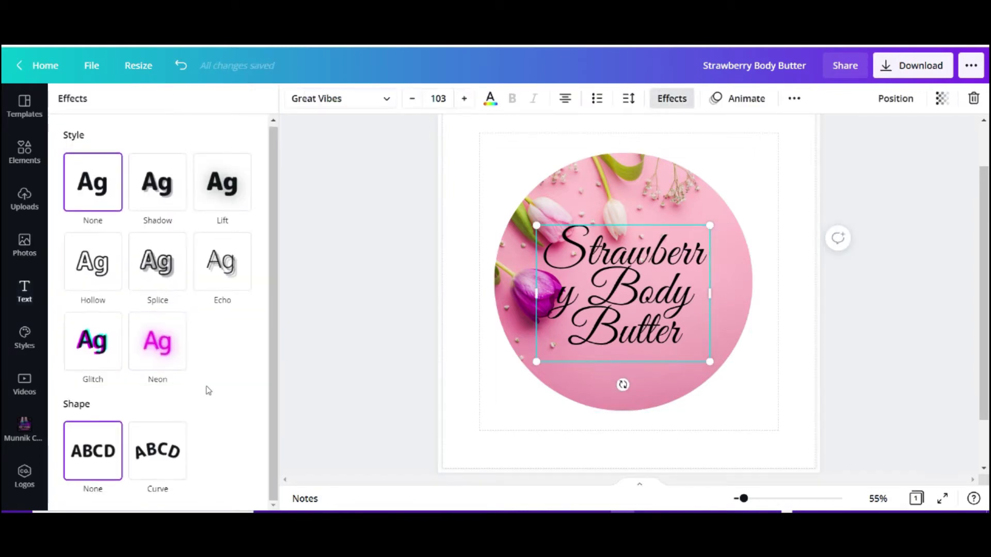
{"action": "left_click", "coordinate": [158, 457]}
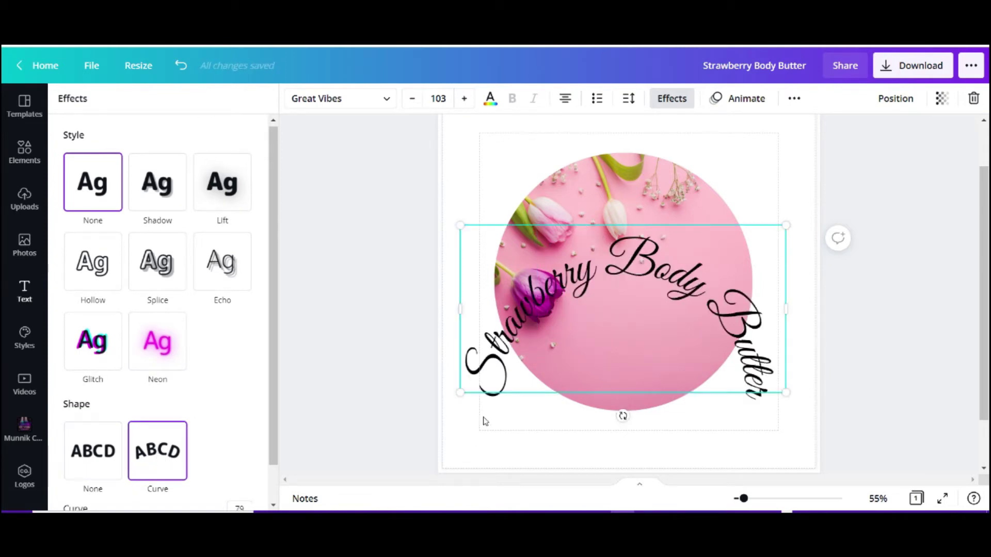
Shrink the curved text to size 70.5 and move it within the circle, slightly below the middle.
{"action": "left_click_drag", "start_coordinate": [461, 311], "coordinate": [535, 312]}
{"action": "left_click_drag", "start_coordinate": [461, 393], "coordinate": [570, 355]}
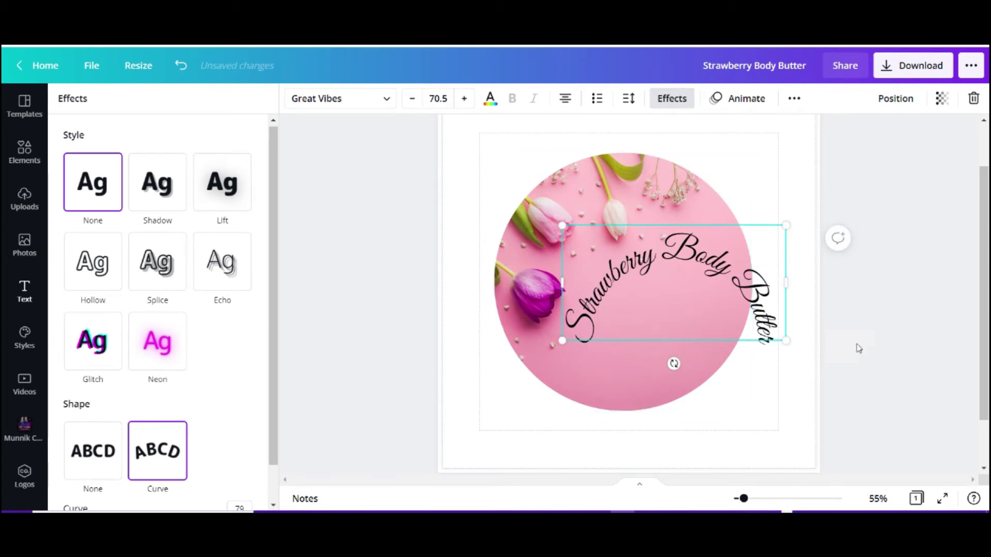
{"action": "left_click_drag", "start_coordinate": [678, 340], "coordinate": [623, 267]}
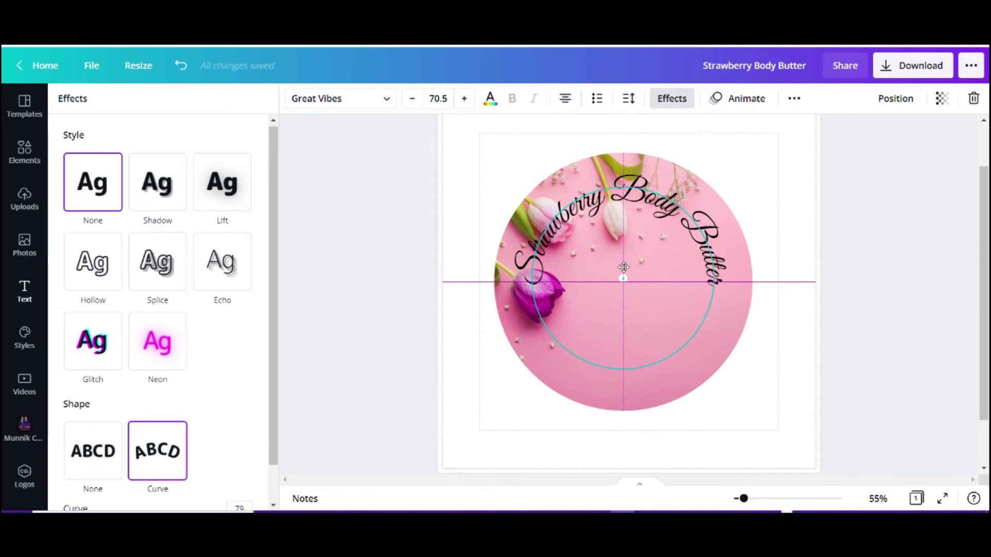
{"action": "left_click_drag", "start_coordinate": [623, 267], "coordinate": [622, 322]}
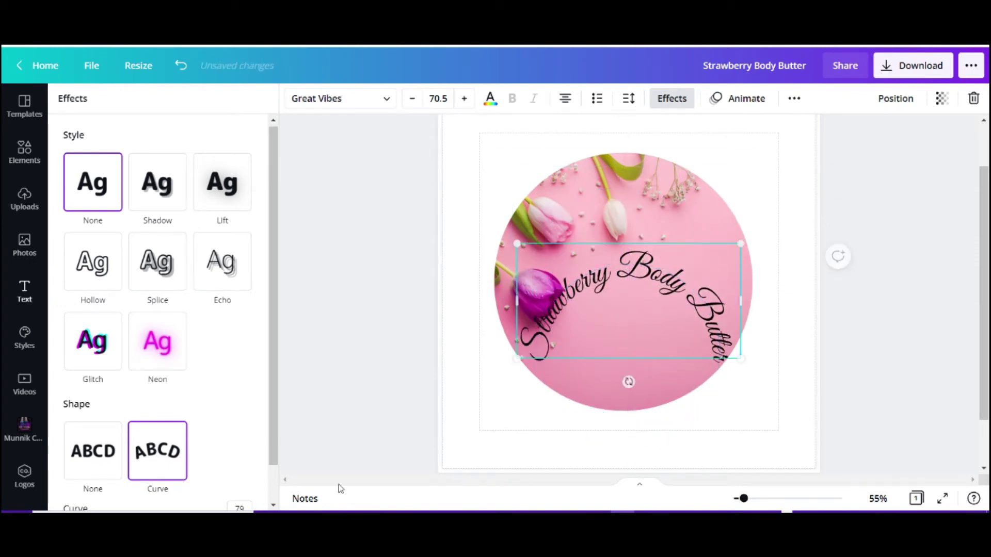
Reverse the text's curve to -59, shrink it to size 64.8 and place it along the circle's lower edge.
{"action": "left_click_drag", "start_coordinate": [267, 442], "coordinate": [271, 477]}
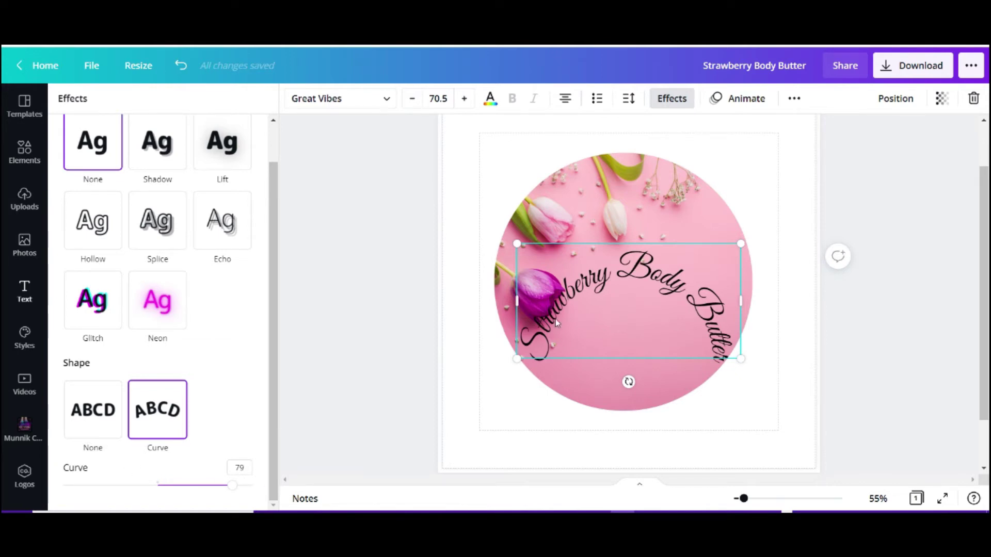
{"action": "left_click_drag", "start_coordinate": [233, 489], "coordinate": [103, 467]}
{"action": "left_click_drag", "start_coordinate": [602, 277], "coordinate": [615, 378]}
{"action": "left_click_drag", "start_coordinate": [492, 401], "coordinate": [514, 388]}
{"action": "left_click_drag", "start_coordinate": [672, 323], "coordinate": [659, 330]}
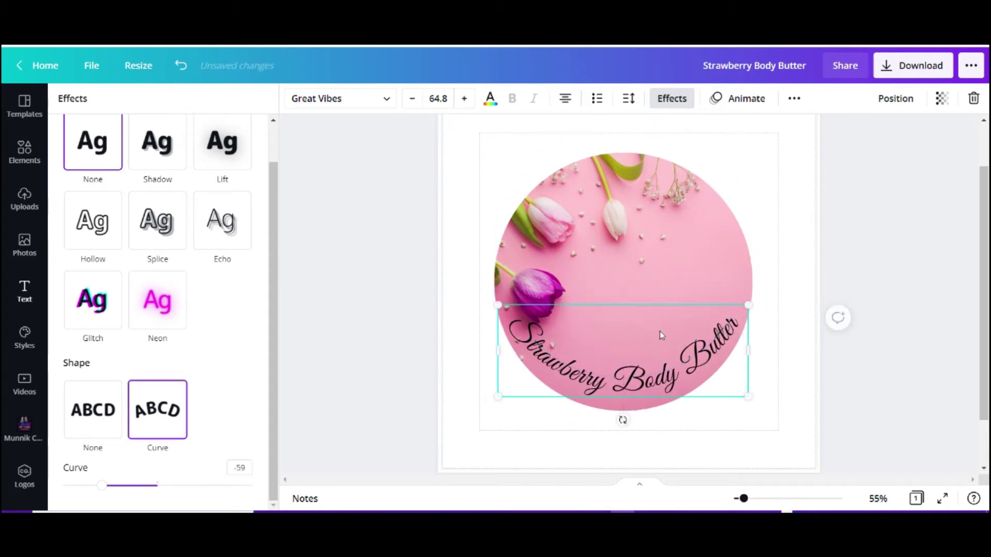
Set the text's curve to -65 and centre it so it follows the circle's lower edge.
{"action": "left_click_drag", "start_coordinate": [101, 485], "coordinate": [95, 485]}
{"action": "left_click_drag", "start_coordinate": [622, 391], "coordinate": [618, 394]}
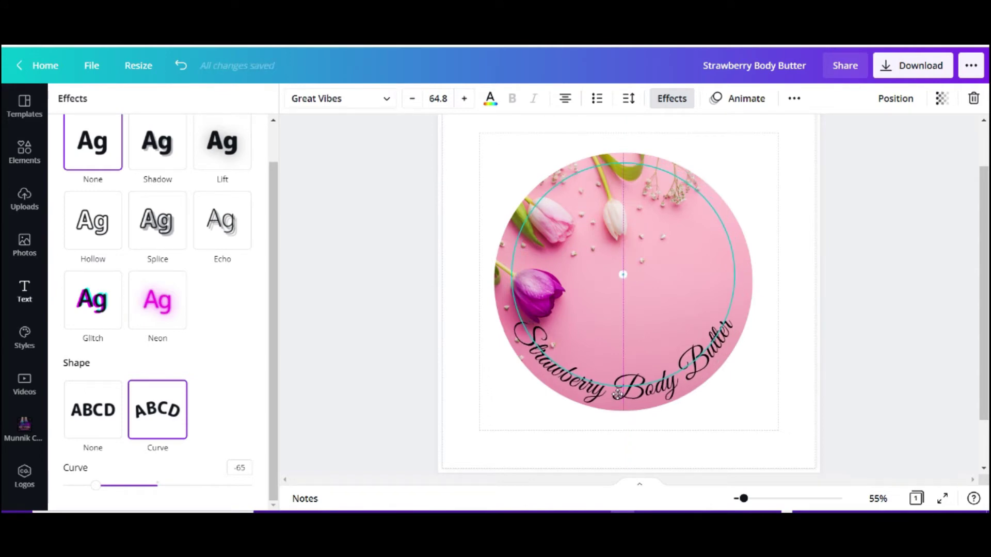
{"action": "left_click_drag", "start_coordinate": [618, 394], "coordinate": [627, 364]}
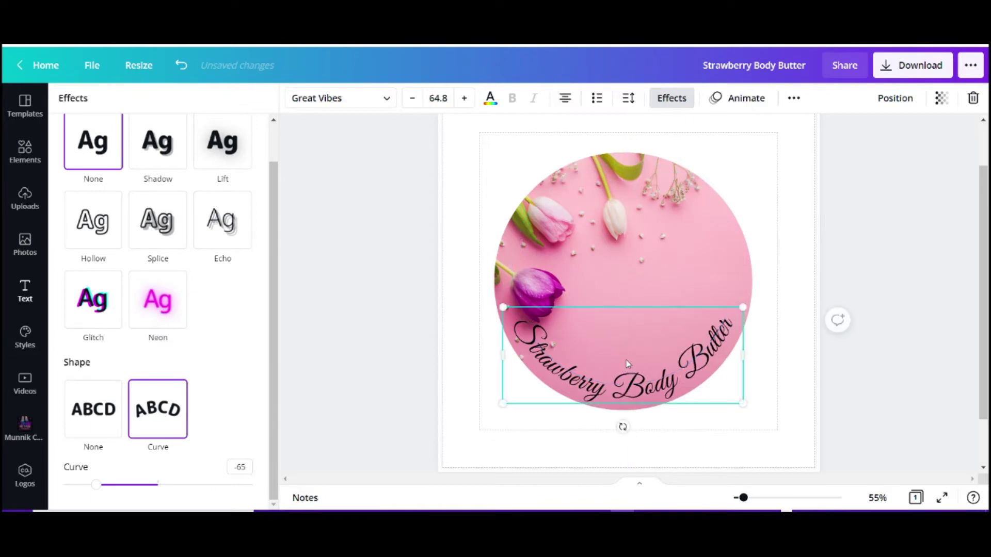
Reduce the curved text to size 61.2, re-centre it along the circle's lower edge and deselect it.
{"action": "left_click_drag", "start_coordinate": [503, 308], "coordinate": [515, 316]}
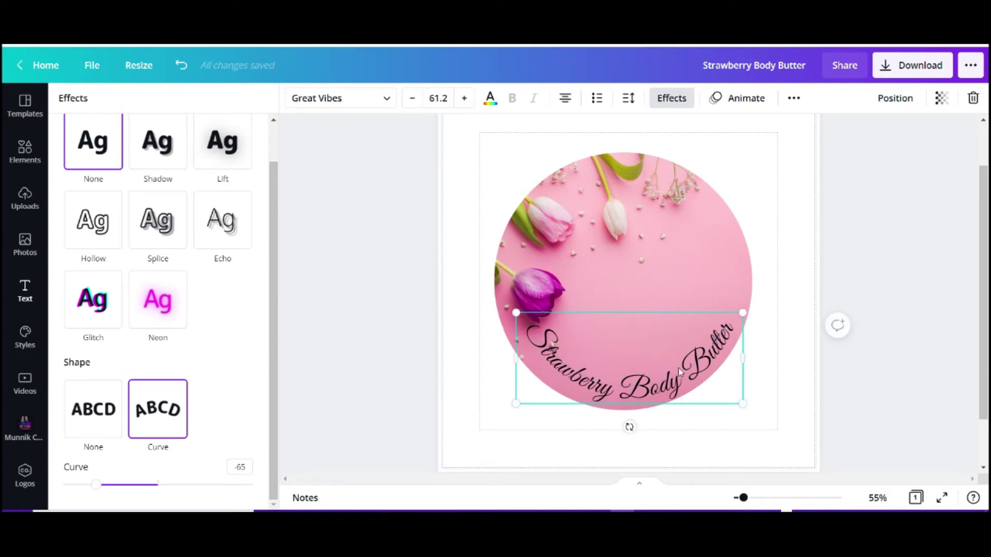
{"action": "left_click_drag", "start_coordinate": [678, 367], "coordinate": [673, 368]}
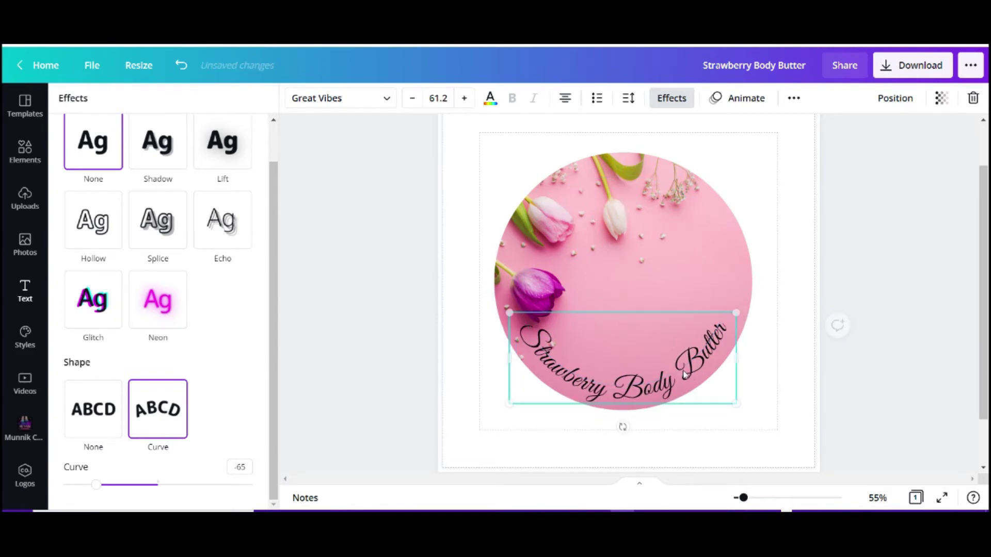
{"action": "left_click", "coordinate": [788, 371]}
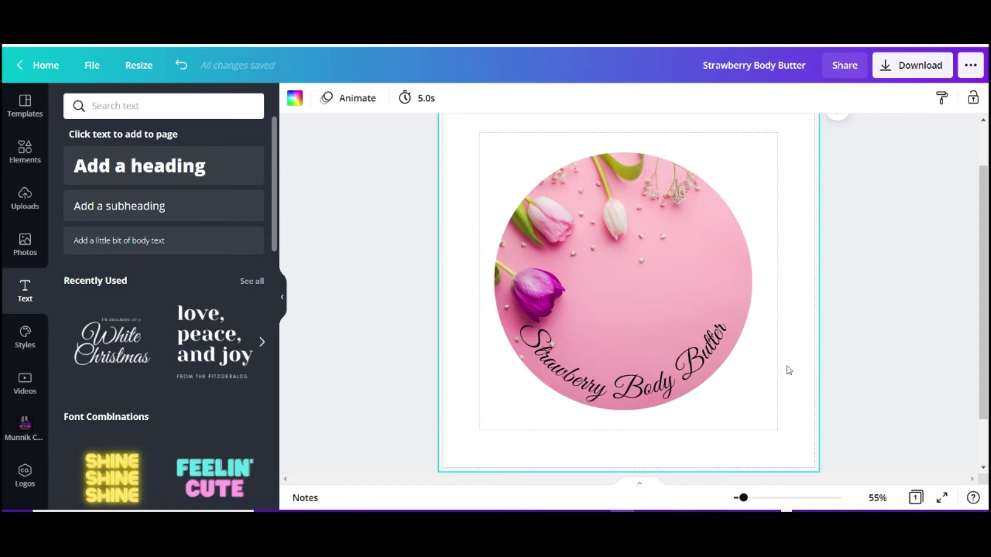
Move the curved text up towards the circle's middle and set its shape effect back to None.
{"action": "left_click", "coordinate": [609, 375]}
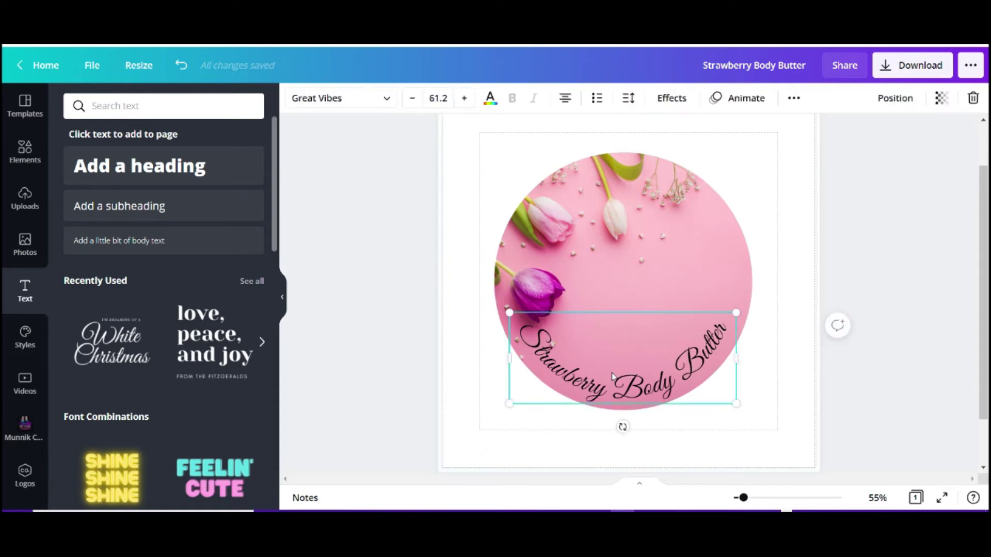
{"action": "left_click_drag", "start_coordinate": [617, 387], "coordinate": [623, 328]}
{"action": "left_click", "coordinate": [671, 106]}
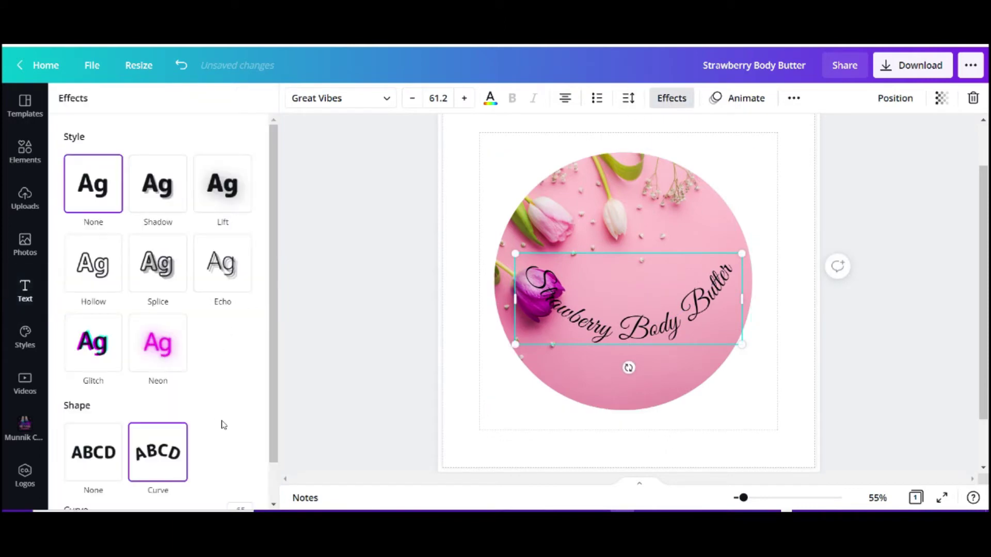
{"action": "left_click", "coordinate": [90, 461]}
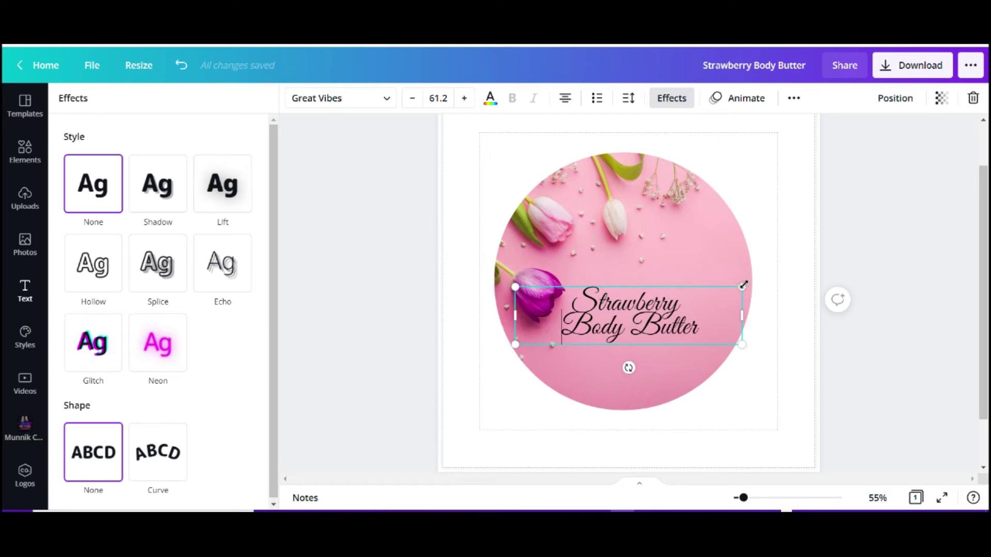
Enlarge the text to size 75.3, shorten it to "Strawberry" and move it to the upper part of the circle.
{"action": "left_click_drag", "start_coordinate": [741, 287], "coordinate": [781, 240]}
{"action": "left_click_drag", "start_coordinate": [665, 348], "coordinate": [637, 252]}
Curve the "Strawberry" text to 69, enlarge it to size 106 and place it along the circle's upper edge.
{"action": "left_click", "coordinate": [666, 100]}
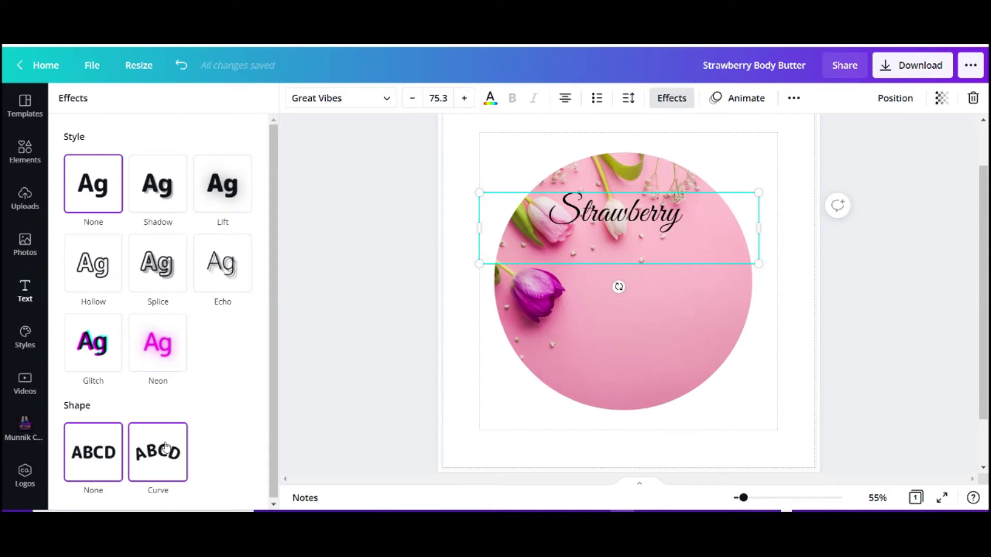
{"action": "left_click", "coordinate": [166, 447]}
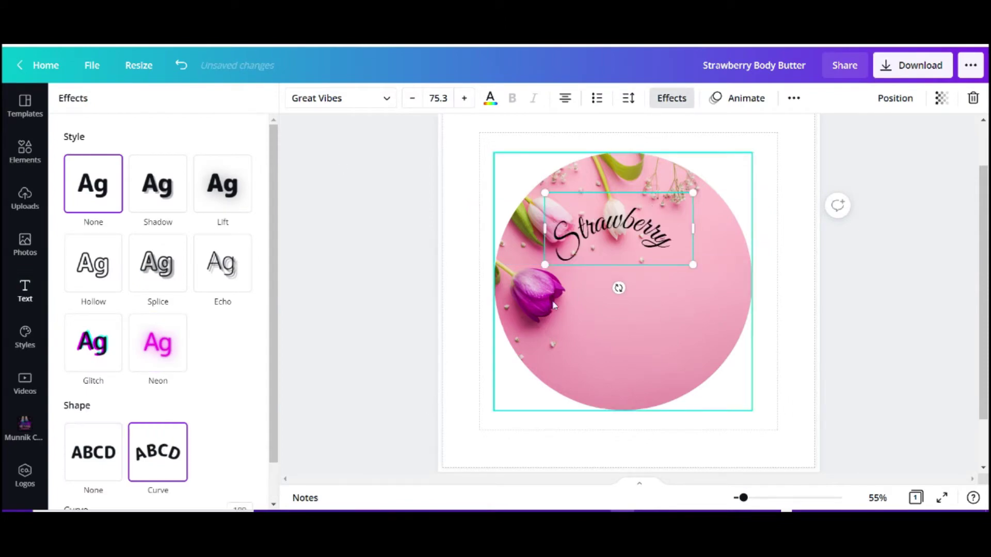
{"action": "scroll", "coordinate": [199, 412], "scroll_direction": "down", "scroll_amount": 2}
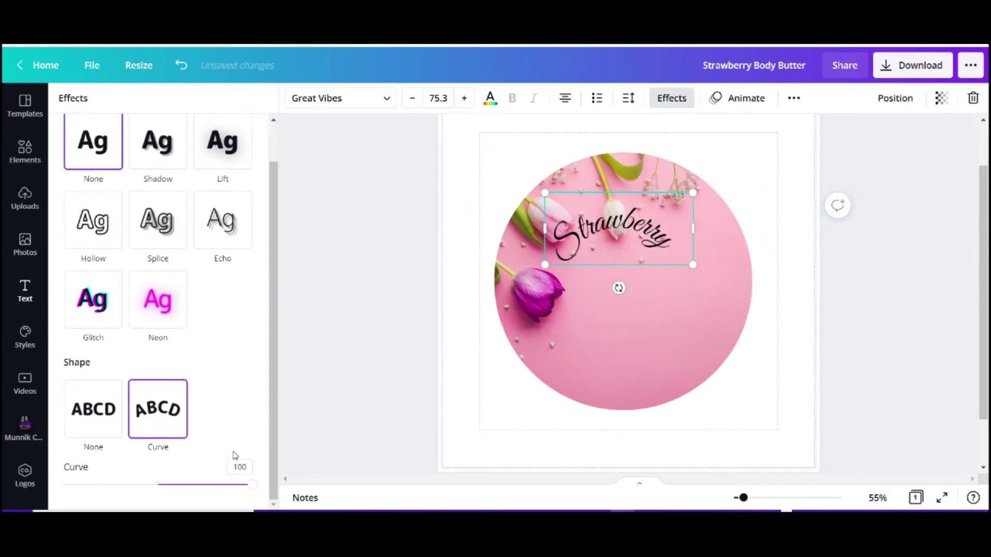
{"action": "left_click_drag", "start_coordinate": [253, 485], "coordinate": [224, 485]}
{"action": "left_click_drag", "start_coordinate": [695, 192], "coordinate": [761, 177]}
{"action": "left_click_drag", "start_coordinate": [642, 222], "coordinate": [627, 209]}
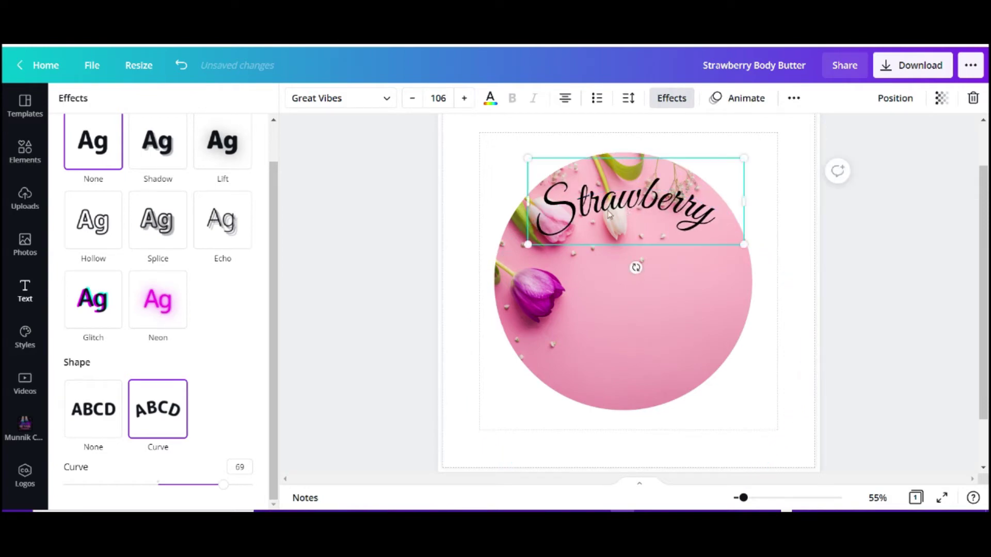
Give the "Strawberry" text a Neon effect at intensity 100, colour it red and deselect it.
{"action": "left_click", "coordinate": [154, 309]}
{"action": "left_click_drag", "start_coordinate": [160, 376], "coordinate": [273, 396]}
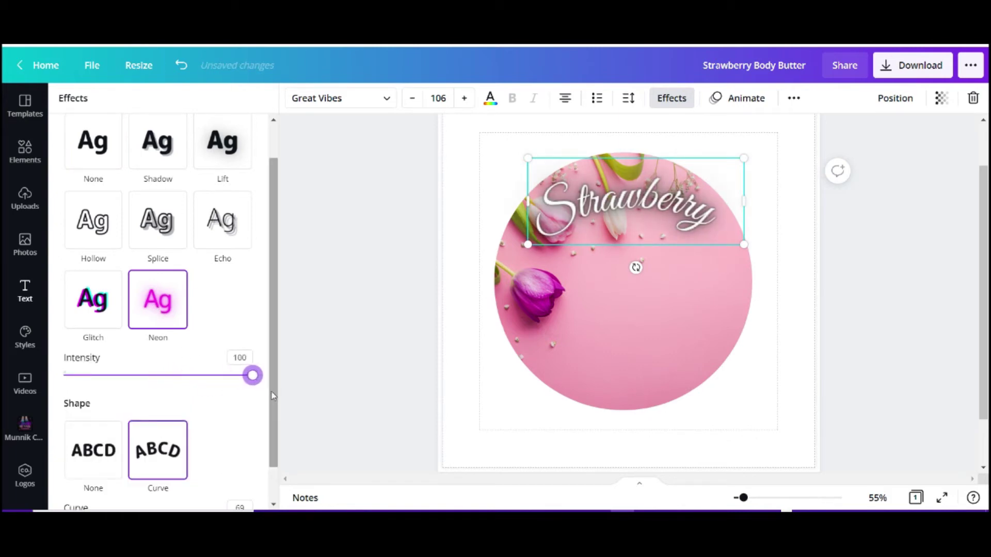
{"action": "left_click", "coordinate": [490, 99]}
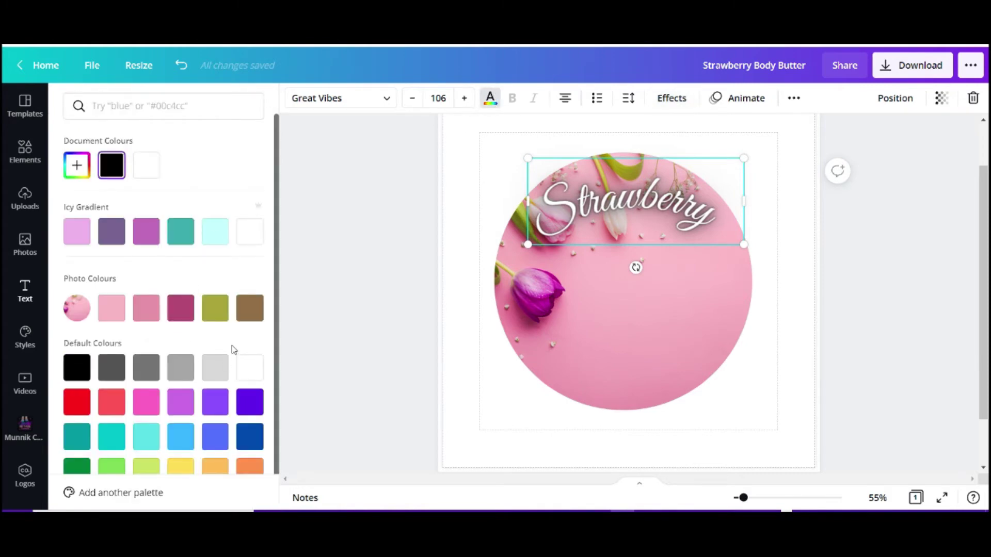
{"action": "left_click", "coordinate": [77, 402]}
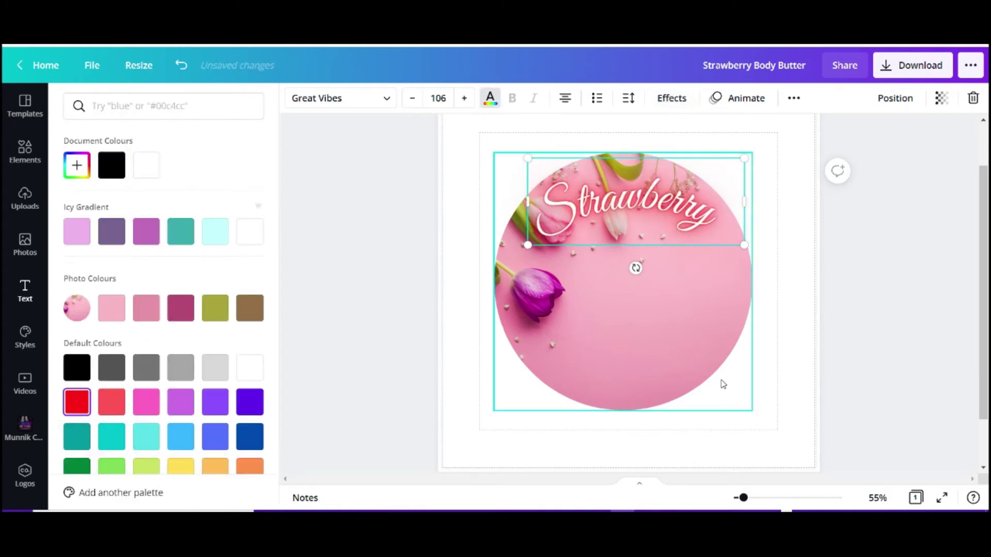
{"action": "left_click", "coordinate": [796, 324]}
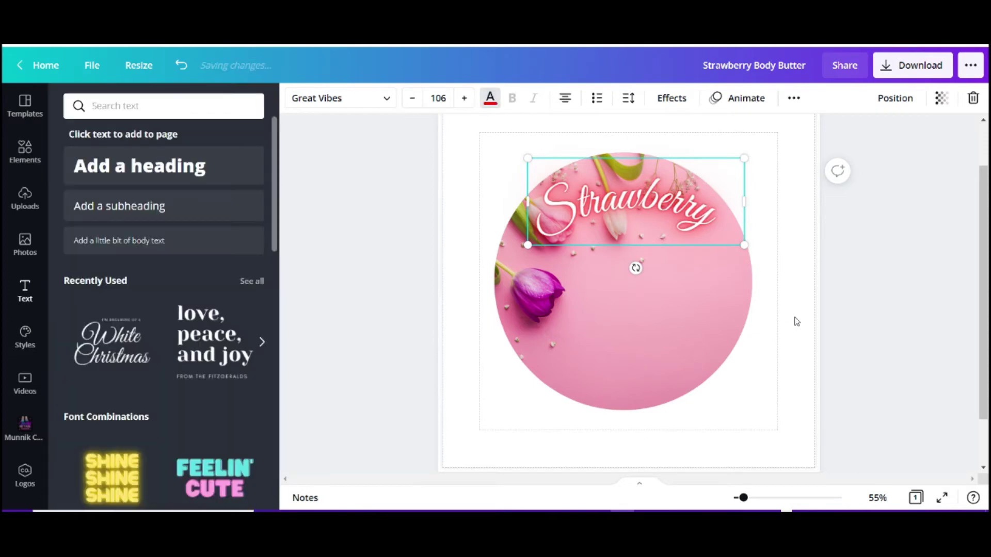
{"action": "left_click", "coordinate": [797, 323]}
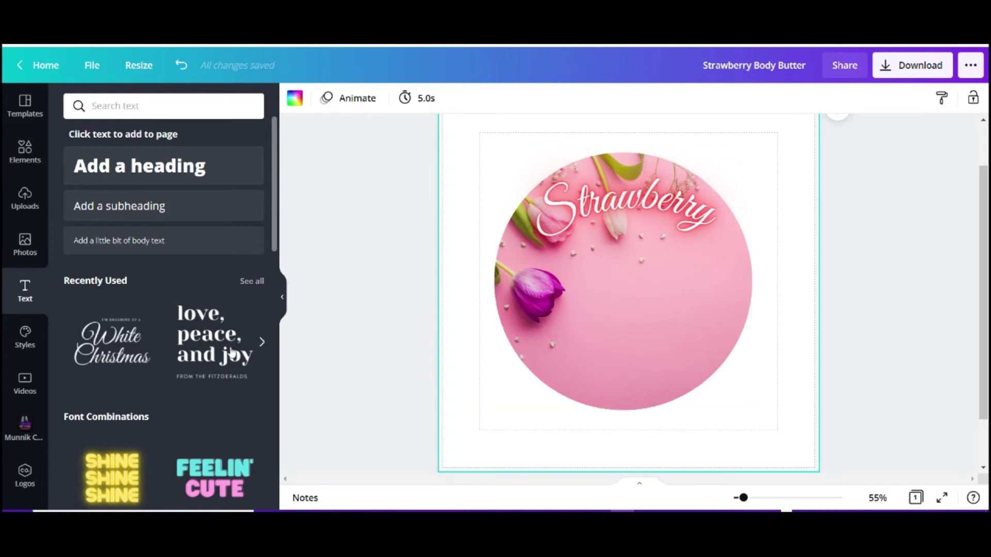
Add the "White Christmas" text combination in the circle's lower part and delete its small "I'm dreaming of a" line.
{"action": "left_click", "coordinate": [112, 341]}
{"action": "left_click_drag", "start_coordinate": [648, 298], "coordinate": [648, 336]}
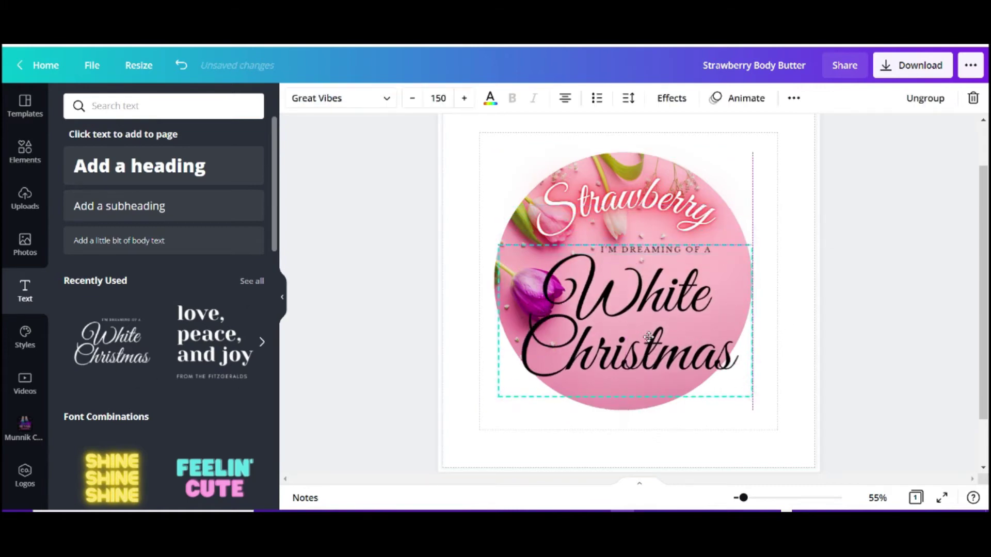
{"action": "left_click", "coordinate": [637, 252]}
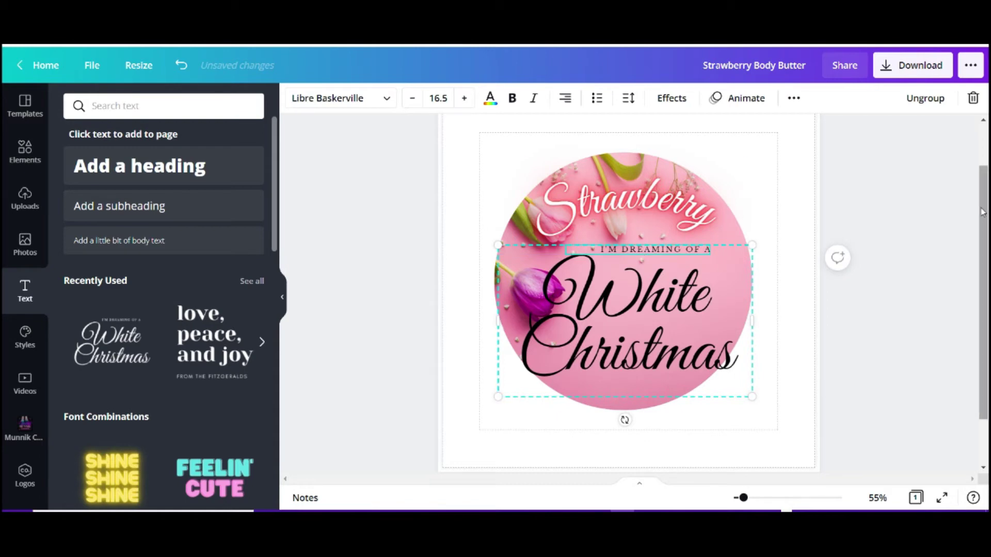
{"action": "left_click", "coordinate": [973, 99]}
{"action": "left_click", "coordinate": [926, 131]}
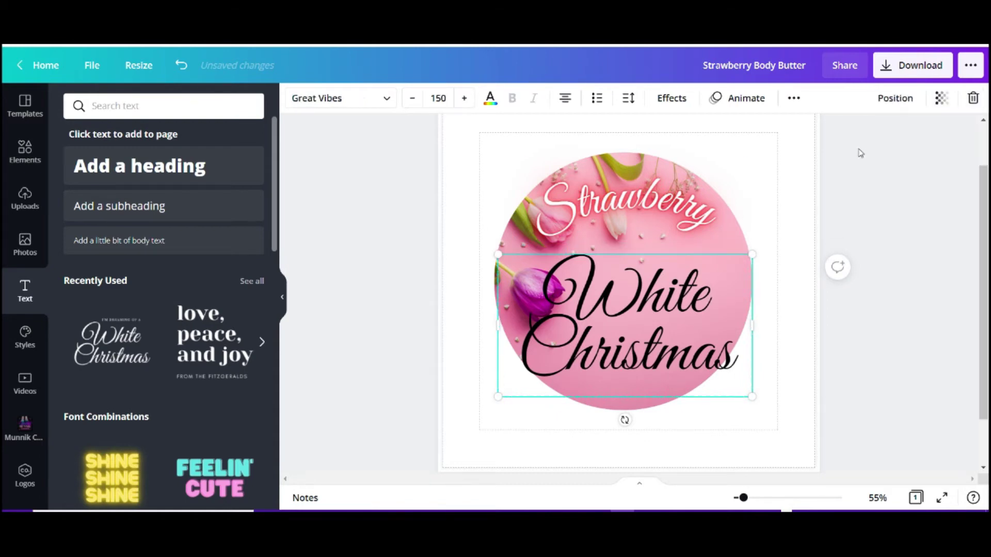
Replace the "White Christmas" wording with "Body Butter!".
{"action": "double_click", "coordinate": [628, 308]}
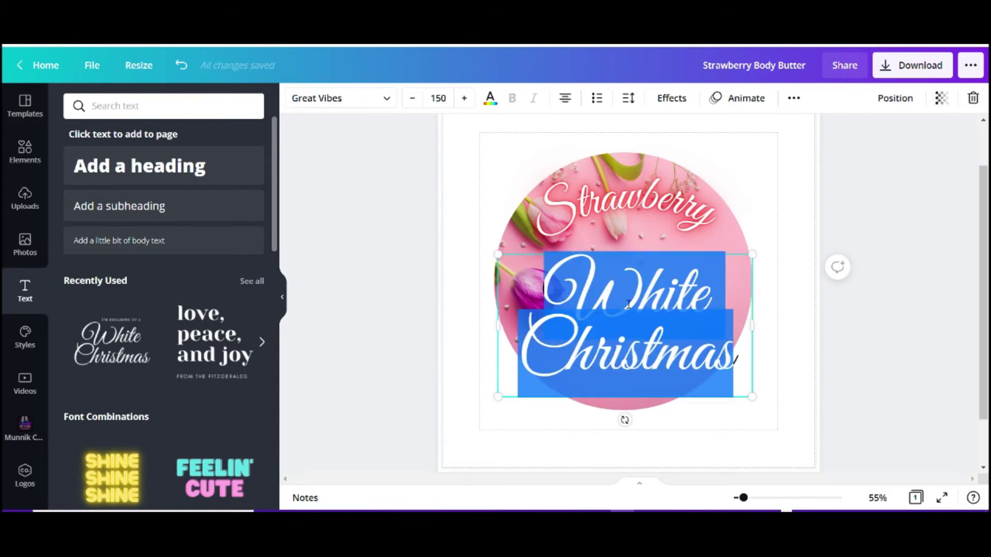
{"action": "key", "text": "BackSpace"}
{"action": "type", "text": "Body"}
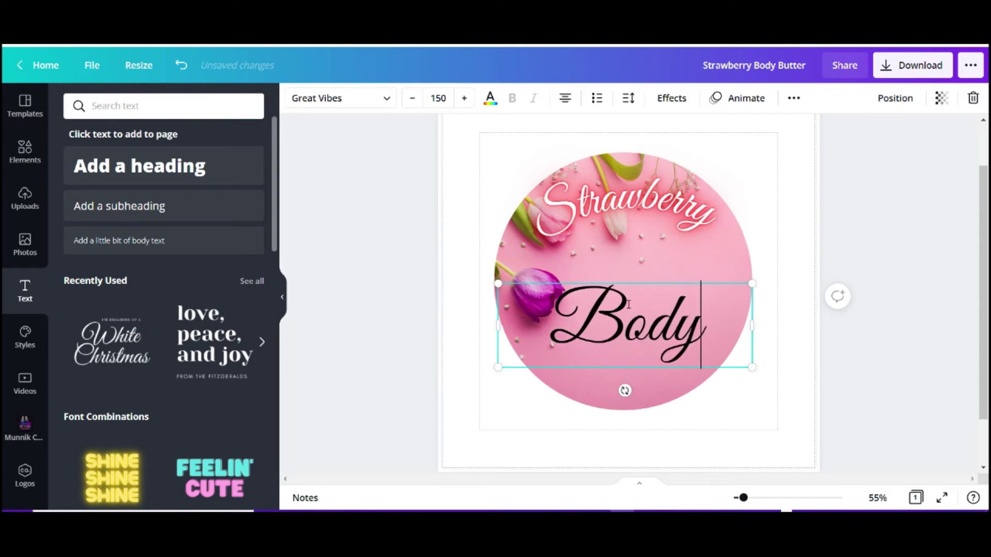
{"action": "type", "text": " B"}
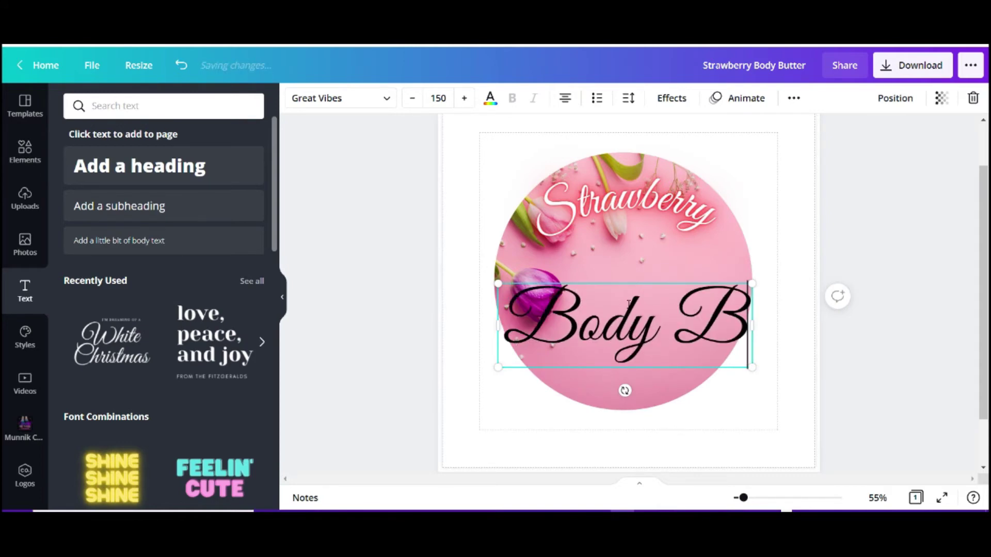
{"action": "type", "text": "utte"}
{"action": "type", "text": "!"}
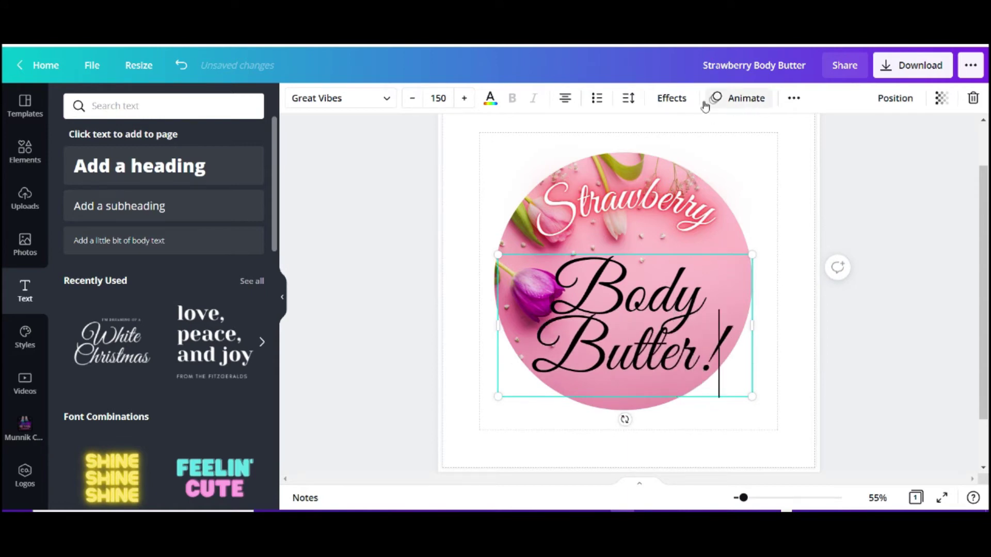
Curve the "Body Butter!" text to -85, reduce it to size 104 and move it to the circle's lower edge.
{"action": "left_click", "coordinate": [672, 98]}
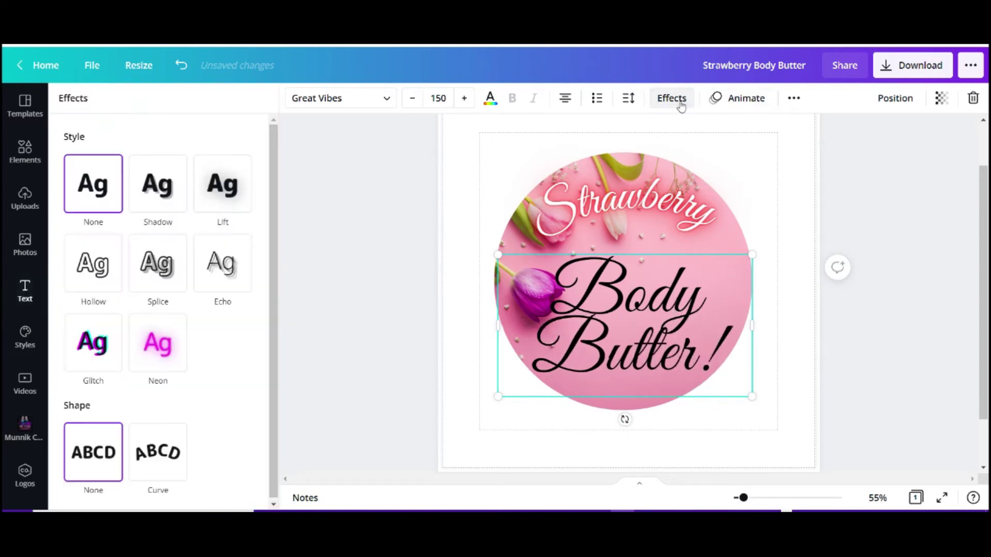
{"action": "left_click", "coordinate": [165, 453]}
{"action": "scroll", "coordinate": [220, 458], "scroll_direction": "down", "scroll_amount": 1}
{"action": "left_click_drag", "start_coordinate": [250, 485], "coordinate": [79, 476]}
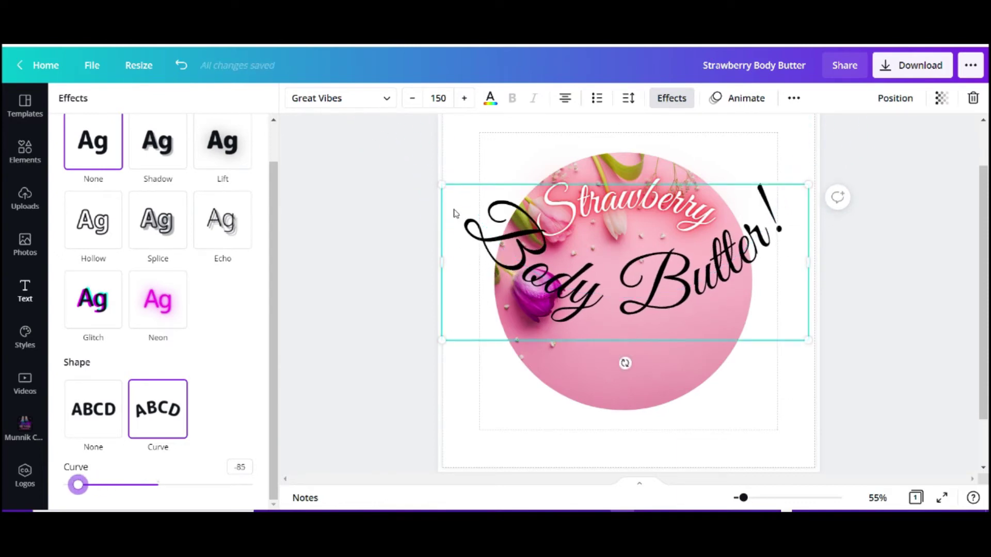
{"action": "left_click_drag", "start_coordinate": [443, 186], "coordinate": [567, 209]}
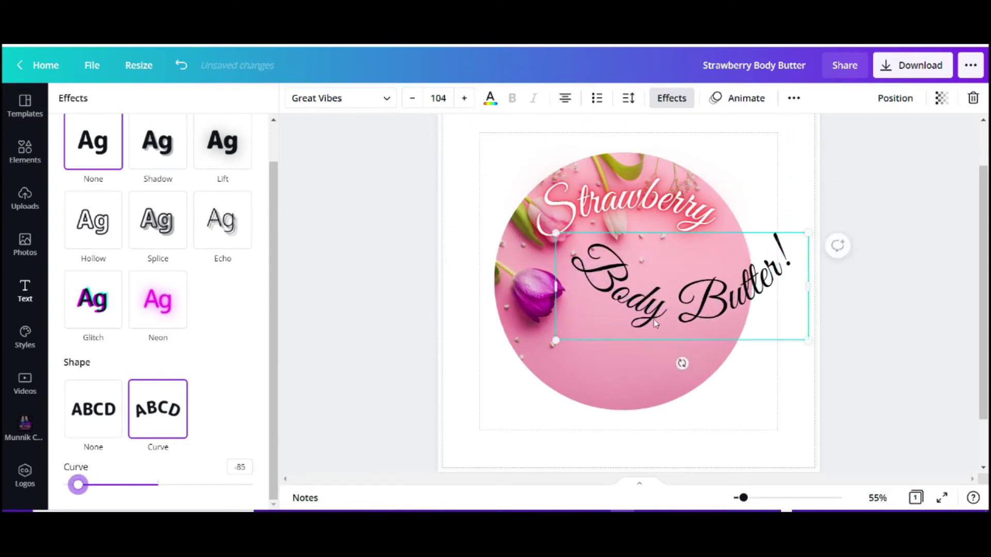
{"action": "left_click_drag", "start_coordinate": [657, 310], "coordinate": [640, 364]}
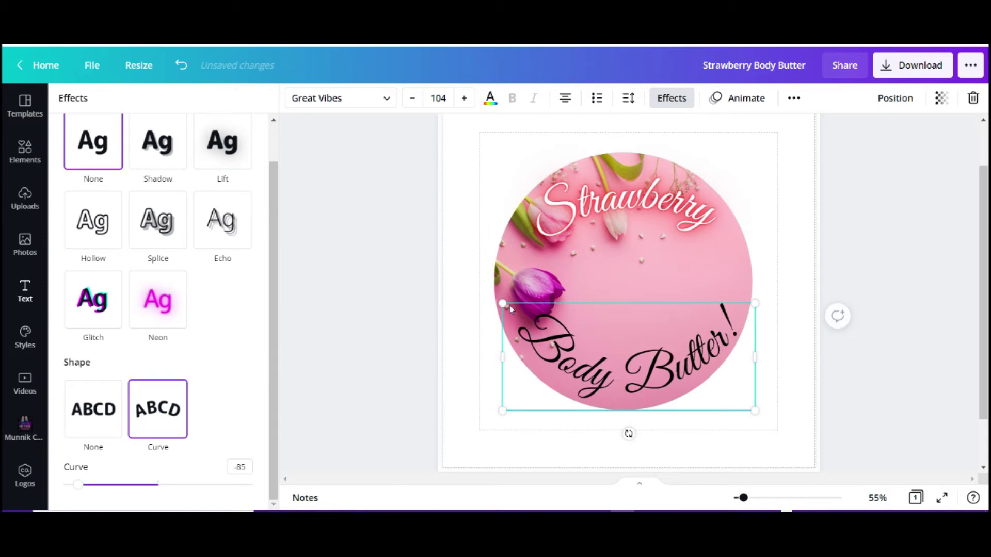
Reduce "Body Butter!" to size 96.3, rotate it slightly counterclockwise and fit it inside the circle's lower edge.
{"action": "left_click_drag", "start_coordinate": [504, 305], "coordinate": [520, 311]}
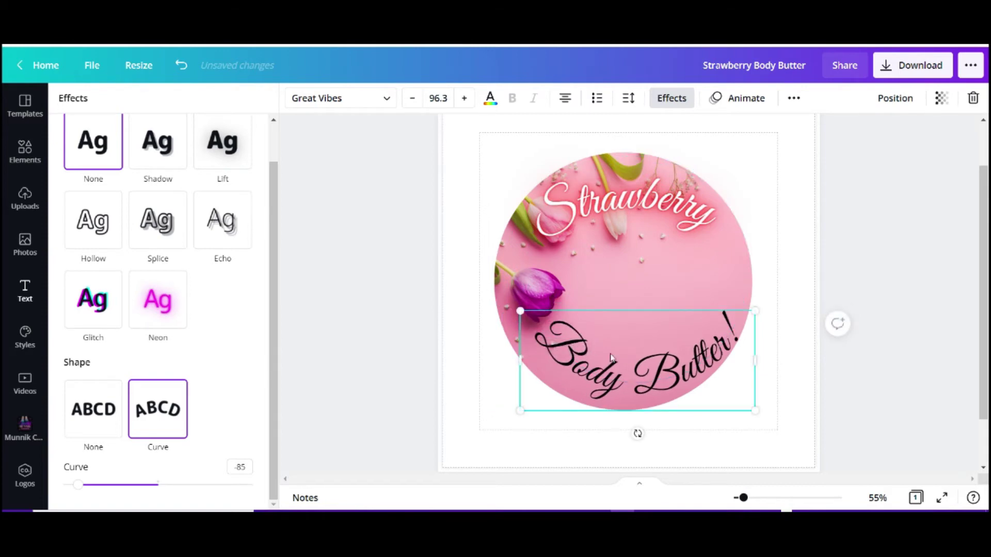
{"action": "left_click_drag", "start_coordinate": [631, 356], "coordinate": [622, 356]}
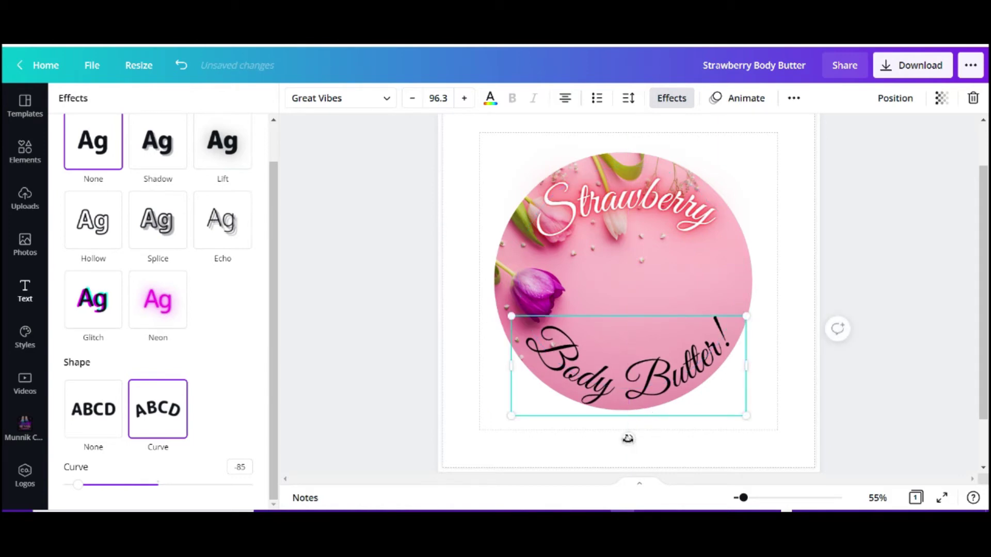
{"action": "left_click_drag", "start_coordinate": [627, 439], "coordinate": [632, 440]}
{"action": "left_click_drag", "start_coordinate": [642, 380], "coordinate": [648, 375]}
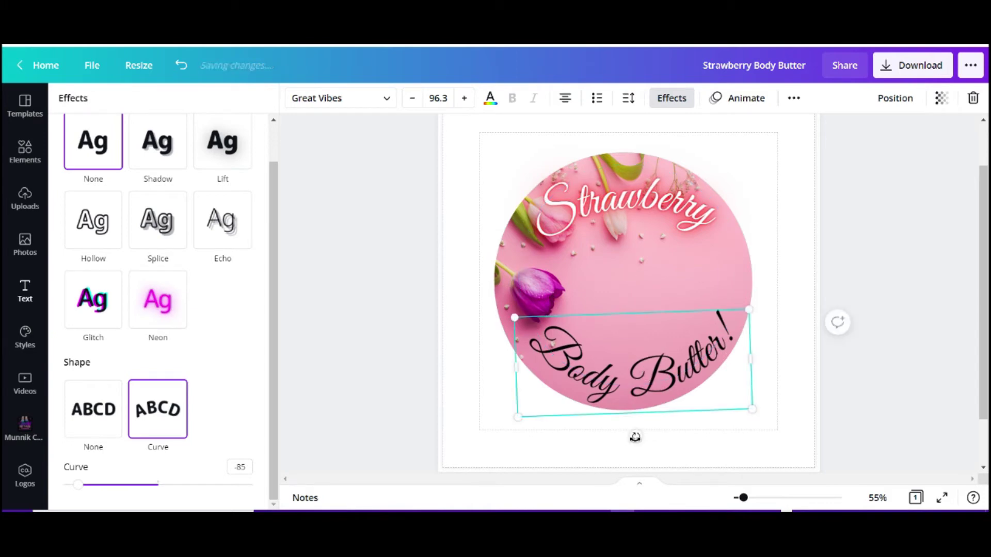
{"action": "left_click_drag", "start_coordinate": [636, 437], "coordinate": [641, 439]}
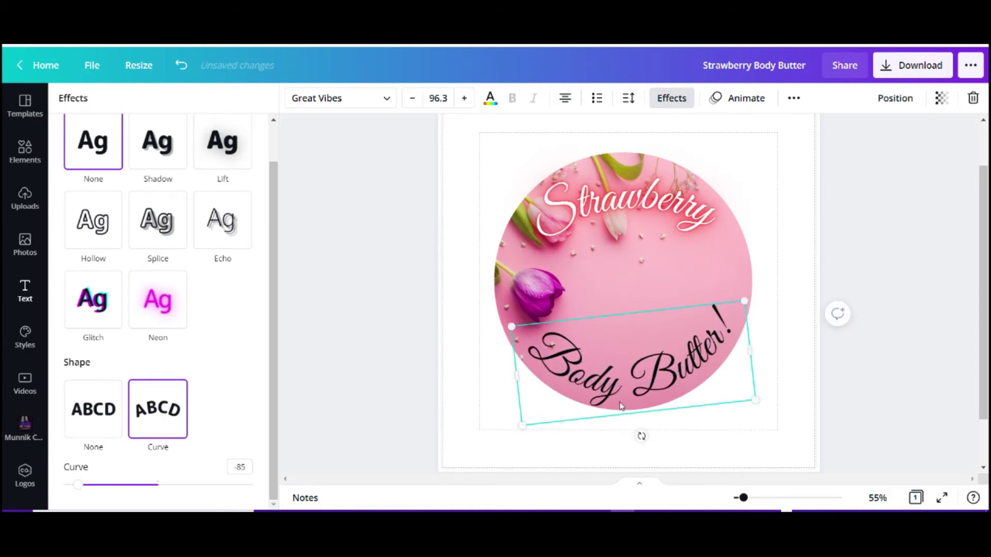
{"action": "left_click_drag", "start_coordinate": [622, 375], "coordinate": [625, 373]}
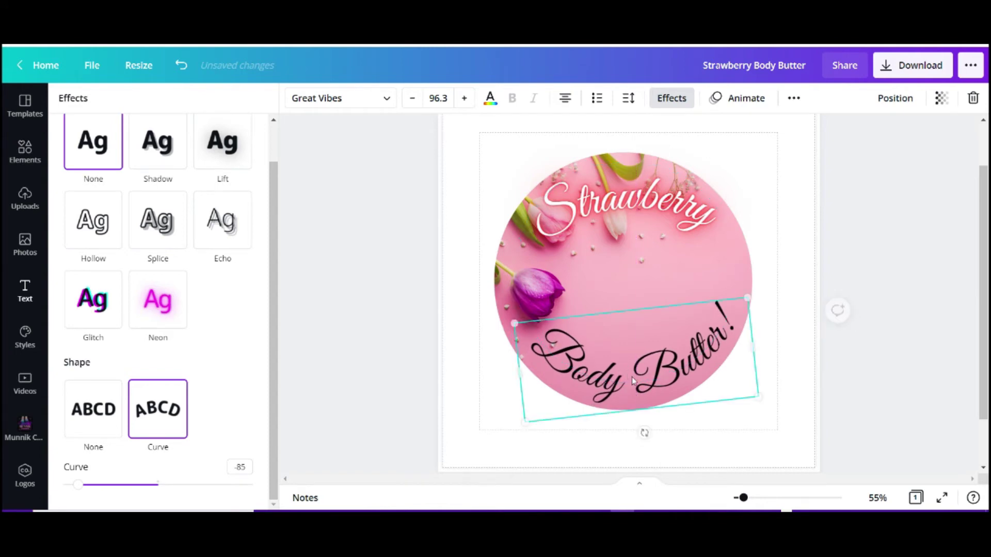
{"action": "left_click", "coordinate": [796, 371]}
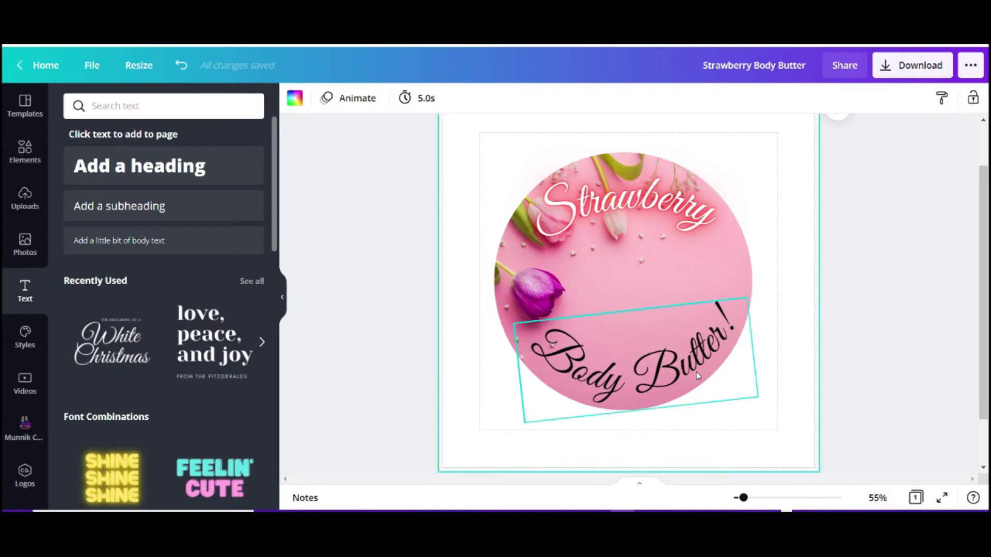
Give the "Body Butter!" text a Neon effect at intensity 100 and colour it bright pink.
{"action": "left_click", "coordinate": [677, 371]}
{"action": "left_click", "coordinate": [680, 101]}
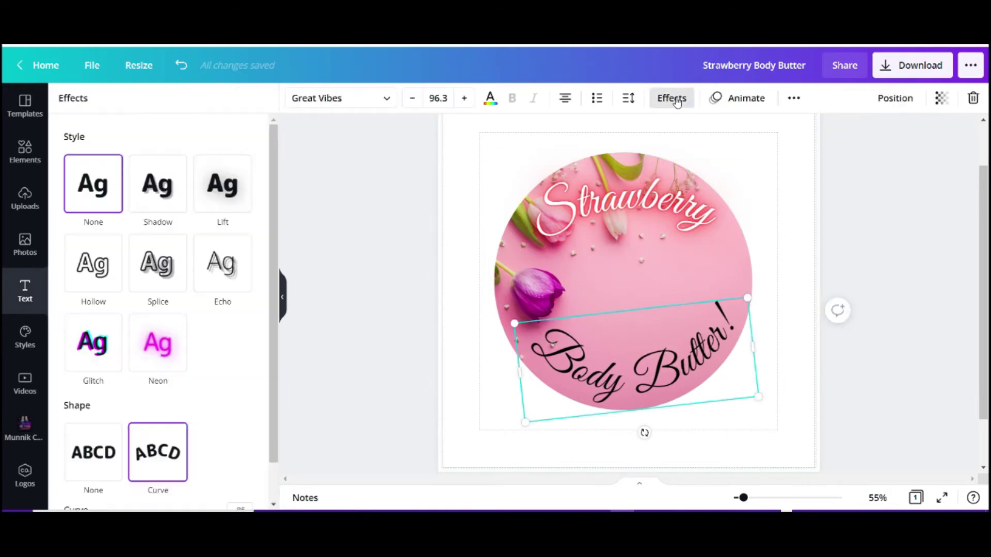
{"action": "left_click", "coordinate": [160, 343]}
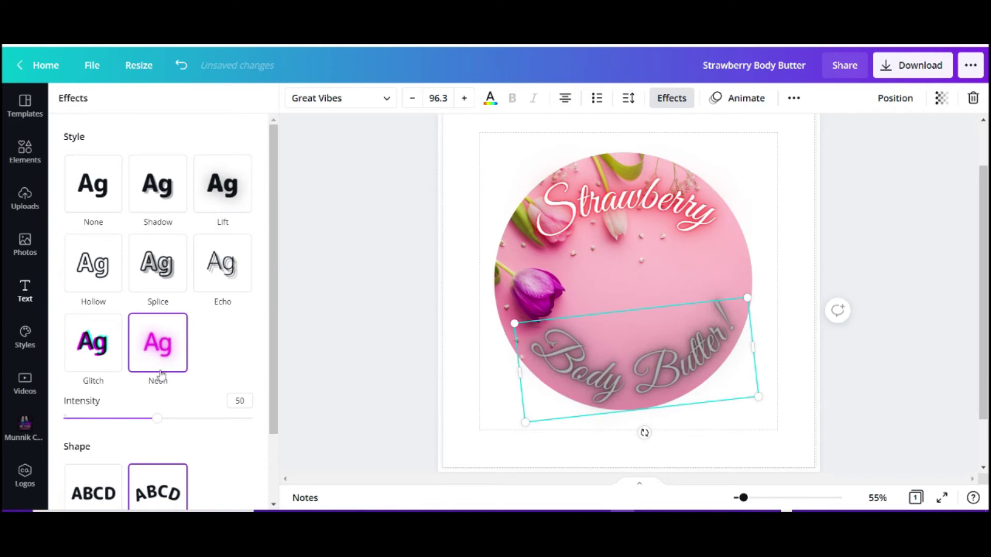
{"action": "left_click_drag", "start_coordinate": [157, 418], "coordinate": [287, 446]}
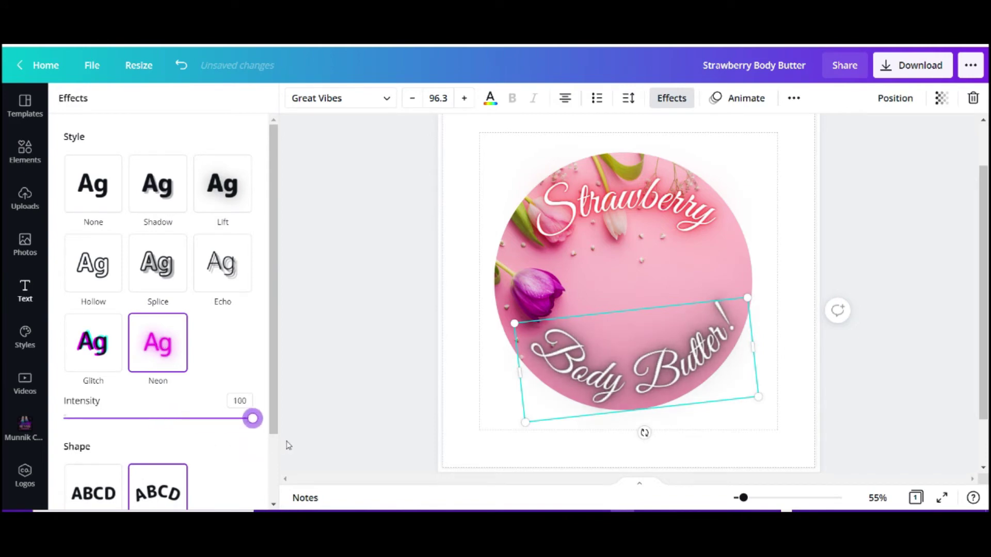
{"action": "left_click", "coordinate": [493, 101]}
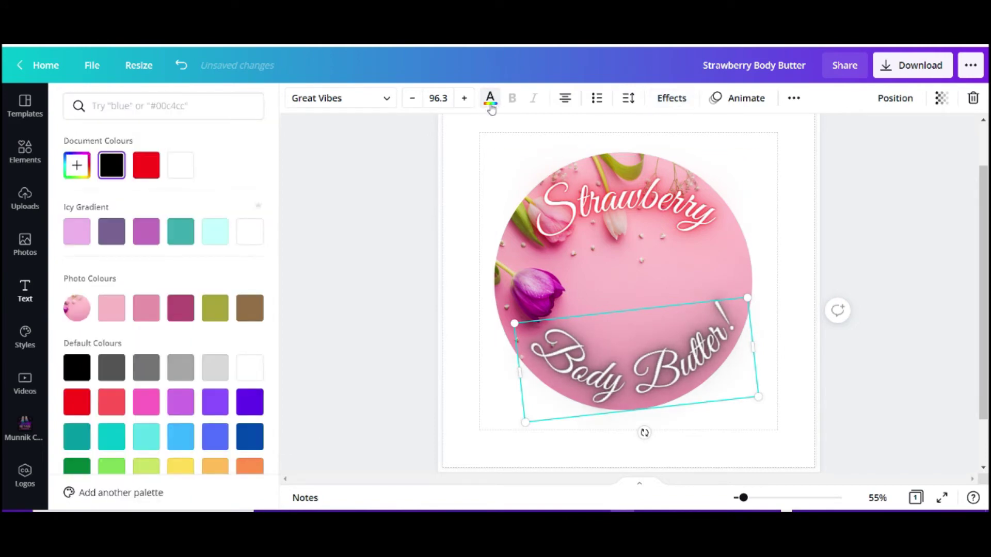
{"action": "left_click", "coordinate": [147, 406]}
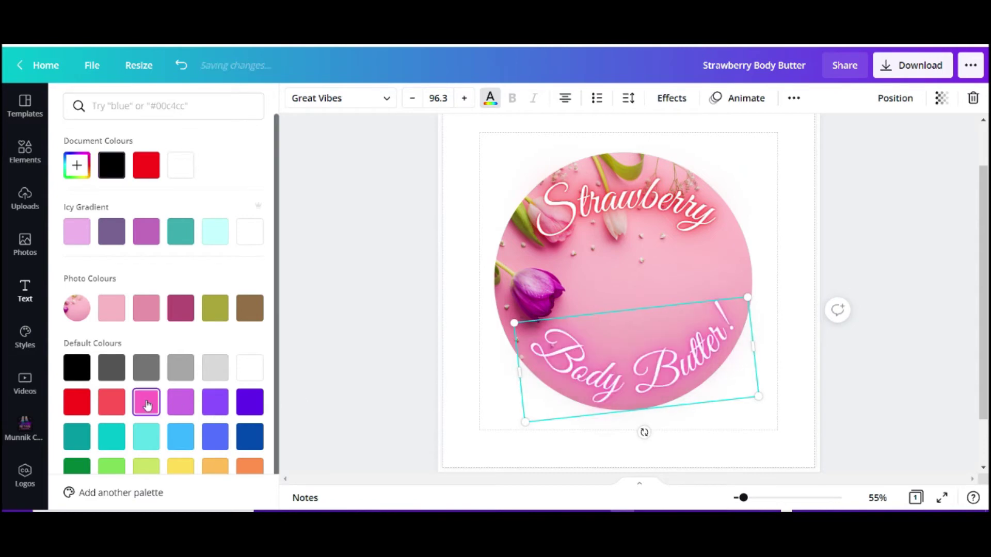
{"action": "left_click", "coordinate": [792, 251]}
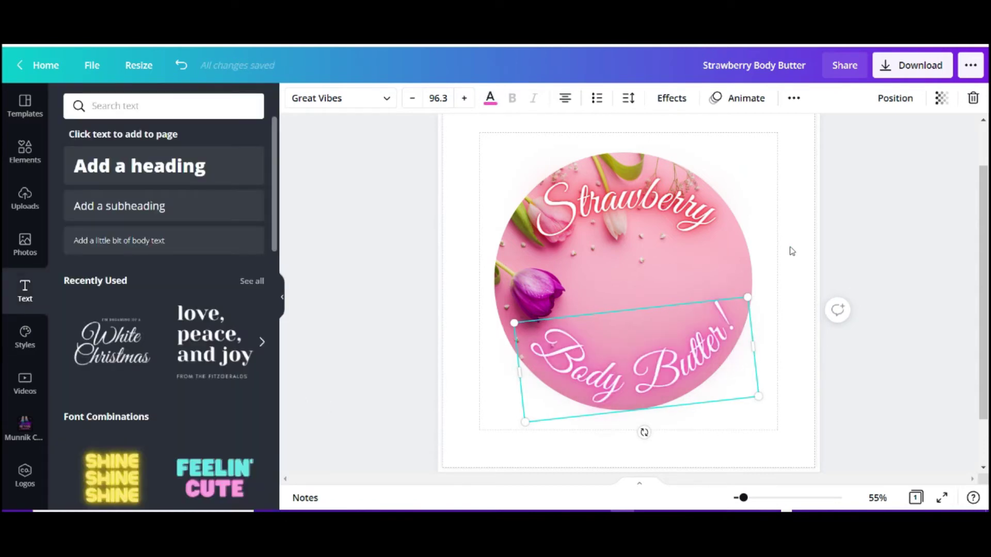
Add the "love, peace, and joy" font combination to the round label and delete its "From the Fitzgeralds" line.
{"action": "left_click", "coordinate": [206, 340]}
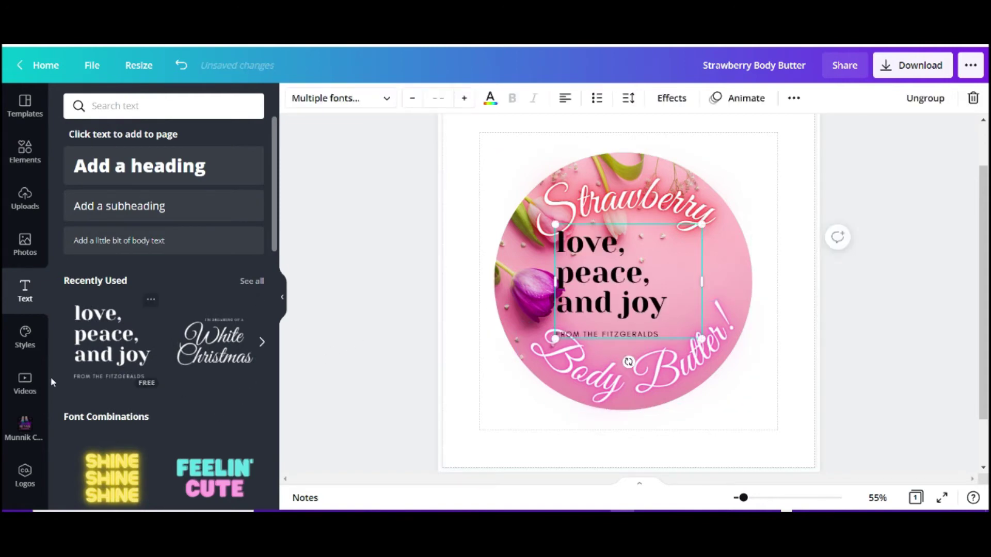
{"action": "left_click", "coordinate": [605, 334]}
{"action": "left_click", "coordinate": [973, 98]}
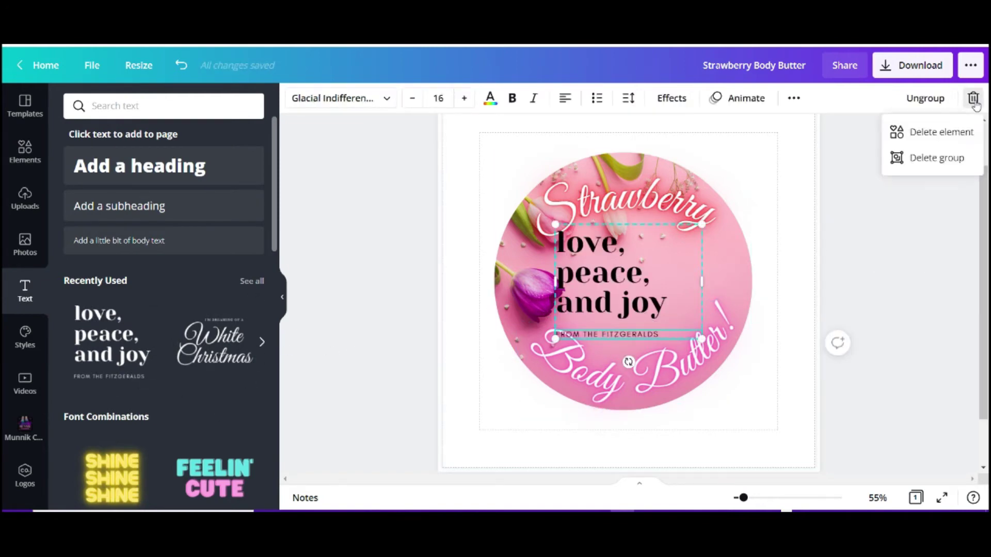
{"action": "left_click", "coordinate": [936, 131]}
Replace the "love, peace, and joy" wording with "Test!" above "250ml" and place it at size 49.8 in the circle's middle.
{"action": "double_click", "coordinate": [615, 280]}
{"action": "key", "text": "BackSpace"}
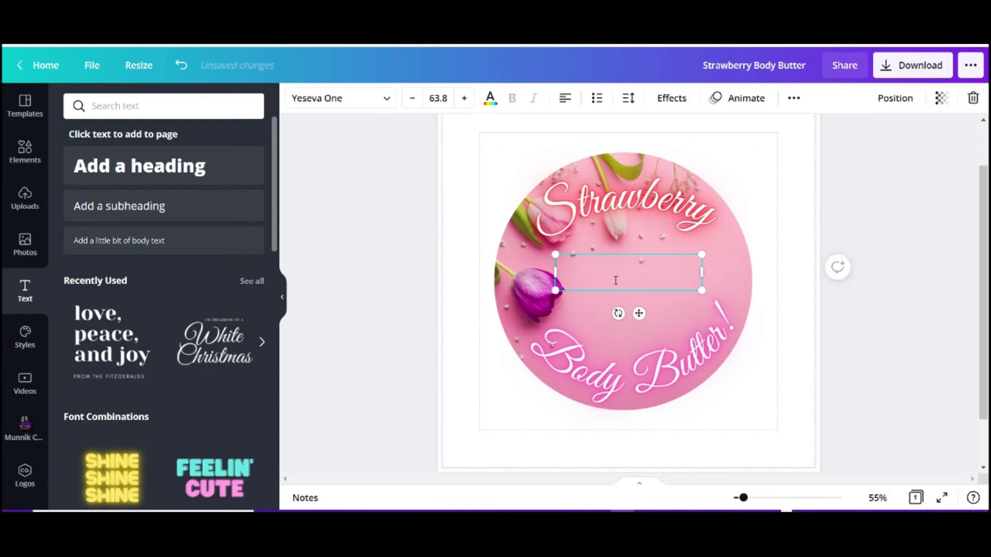
{"action": "type", "text": "Test!"}
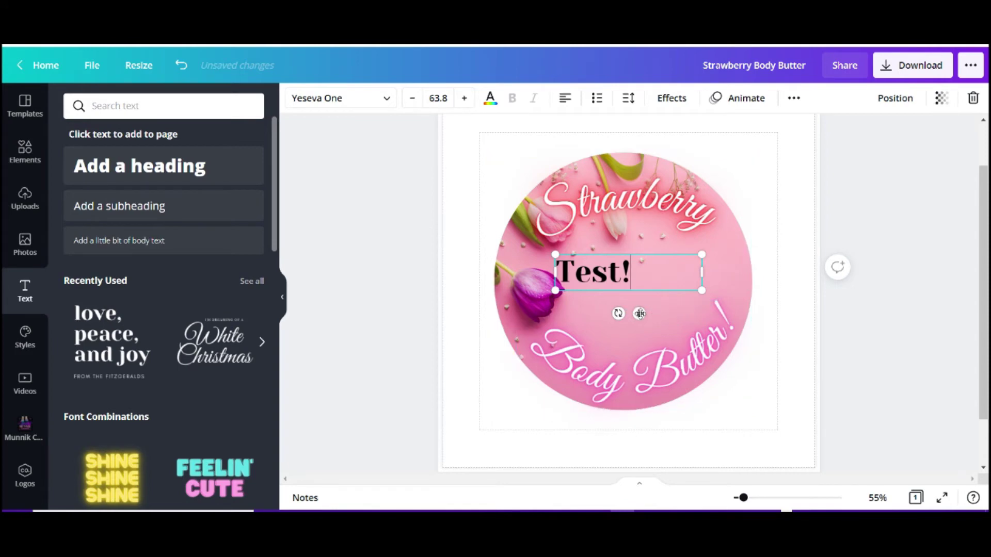
{"action": "key", "text": "Return"}
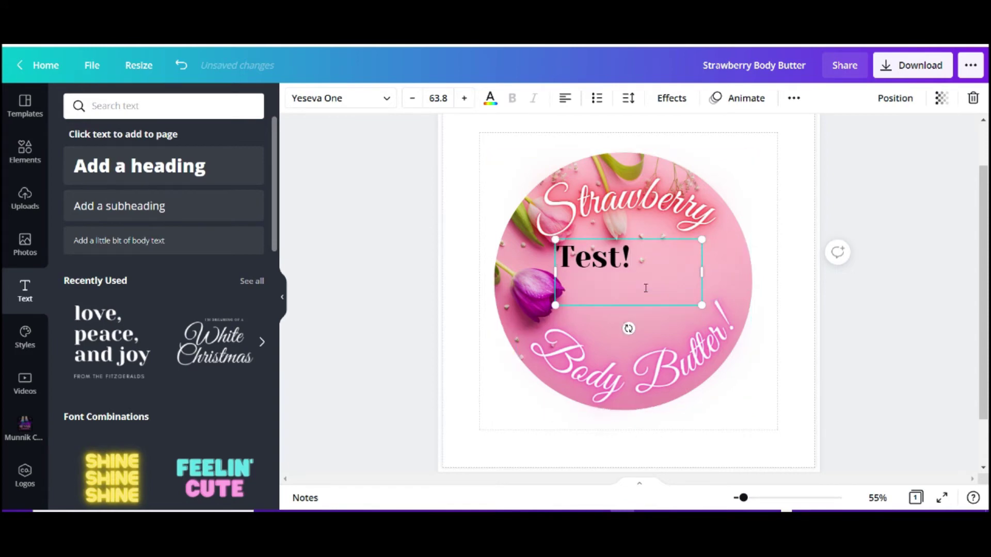
{"action": "type", "text": "250ml"}
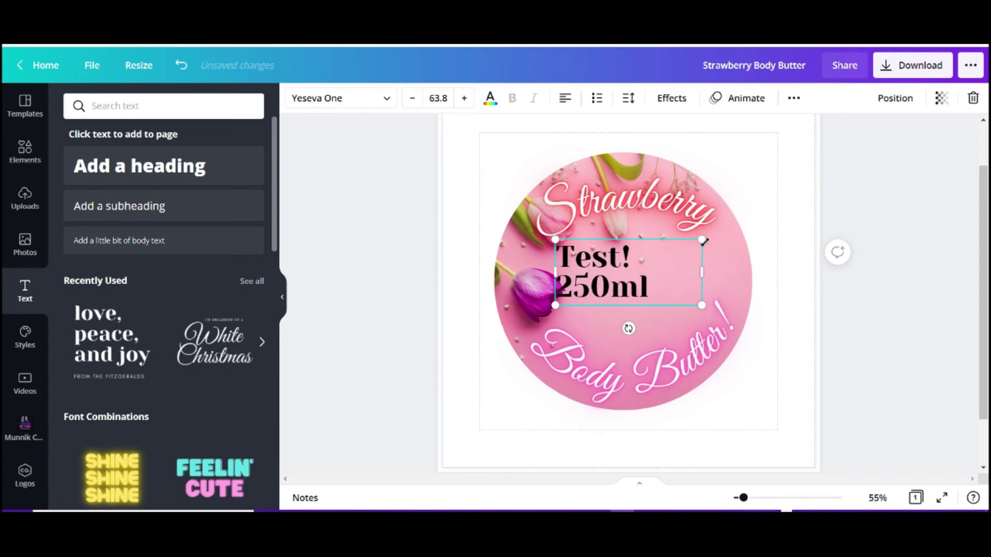
{"action": "left_click_drag", "start_coordinate": [702, 240], "coordinate": [670, 254]}
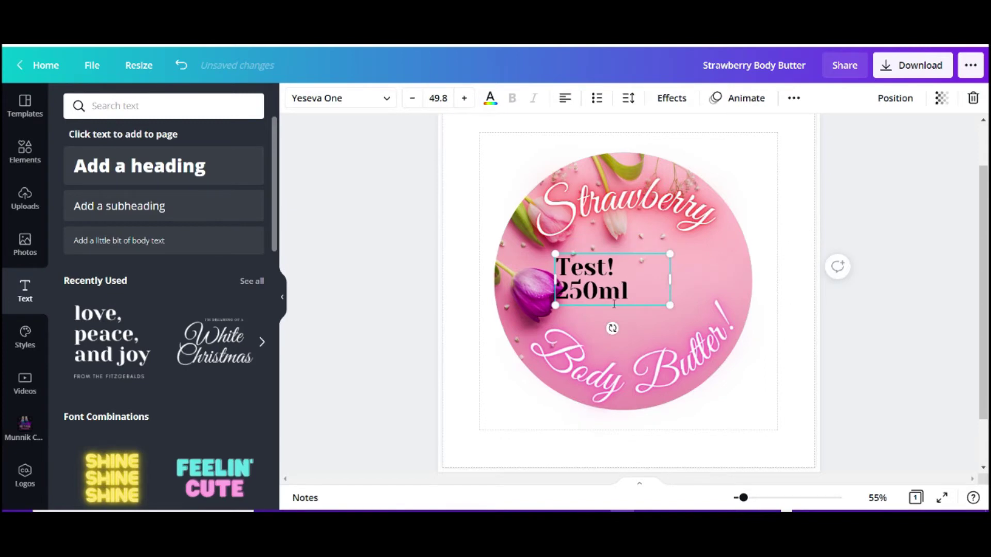
{"action": "left_click_drag", "start_coordinate": [605, 305], "coordinate": [639, 307]}
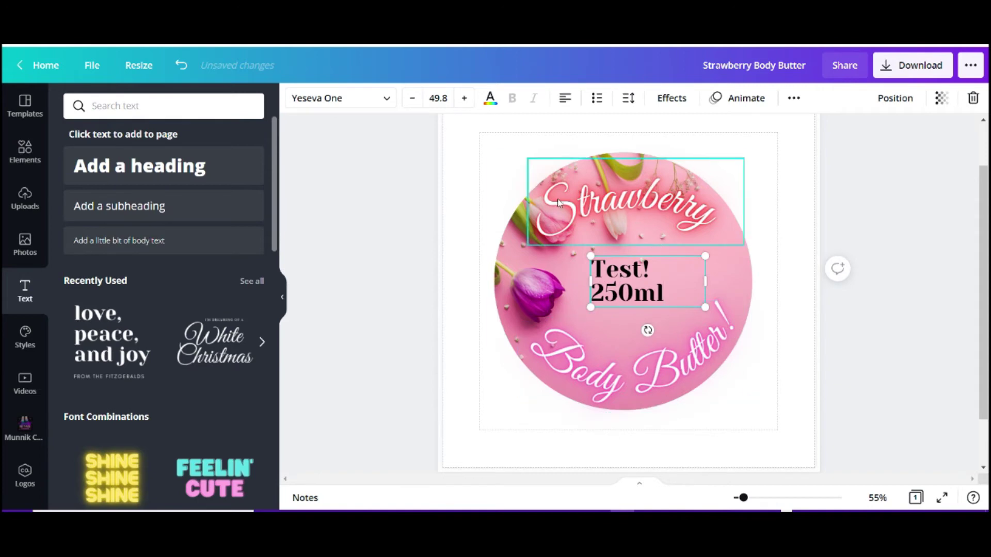
Give the "Test! 250ml" text a purple Neon effect at intensity 100 and nudge it slightly lower in the circle.
{"action": "left_click", "coordinate": [671, 98]}
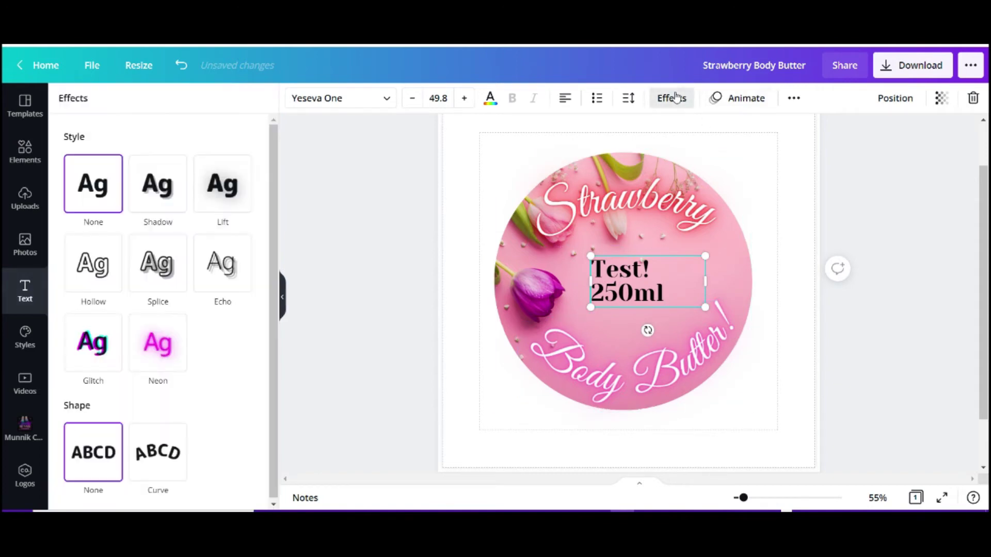
{"action": "left_click", "coordinate": [165, 345]}
{"action": "left_click_drag", "start_coordinate": [199, 421], "coordinate": [274, 430]}
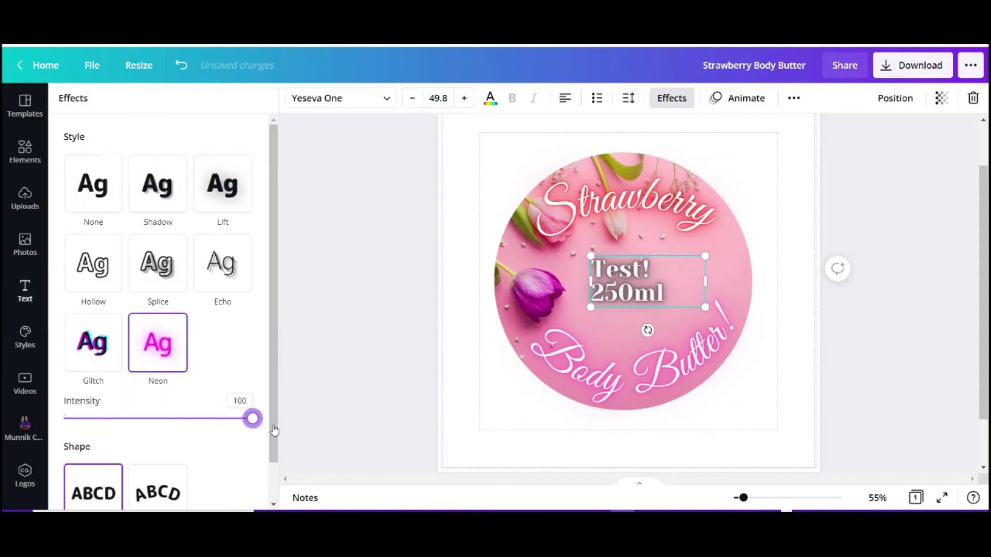
{"action": "left_click", "coordinate": [490, 98]}
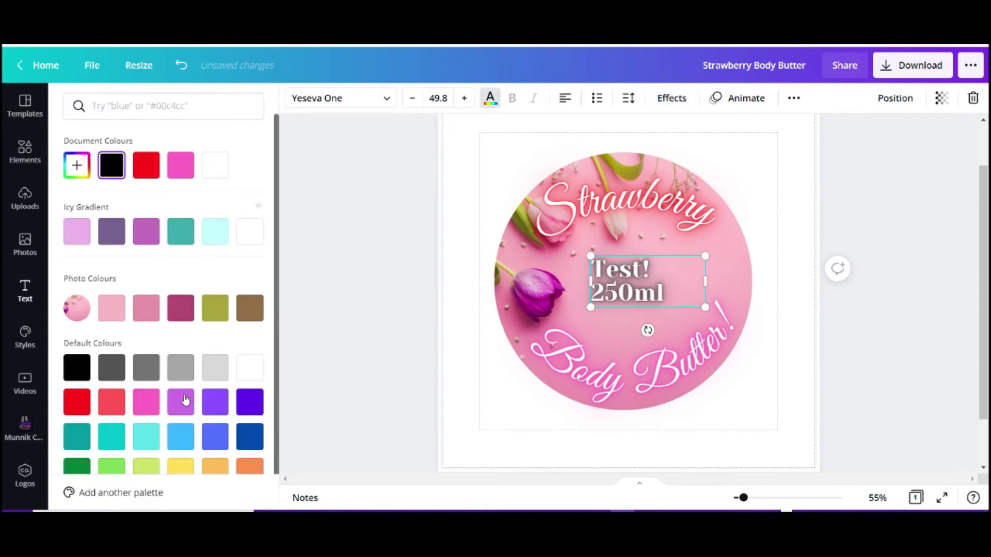
{"action": "left_click", "coordinate": [215, 402]}
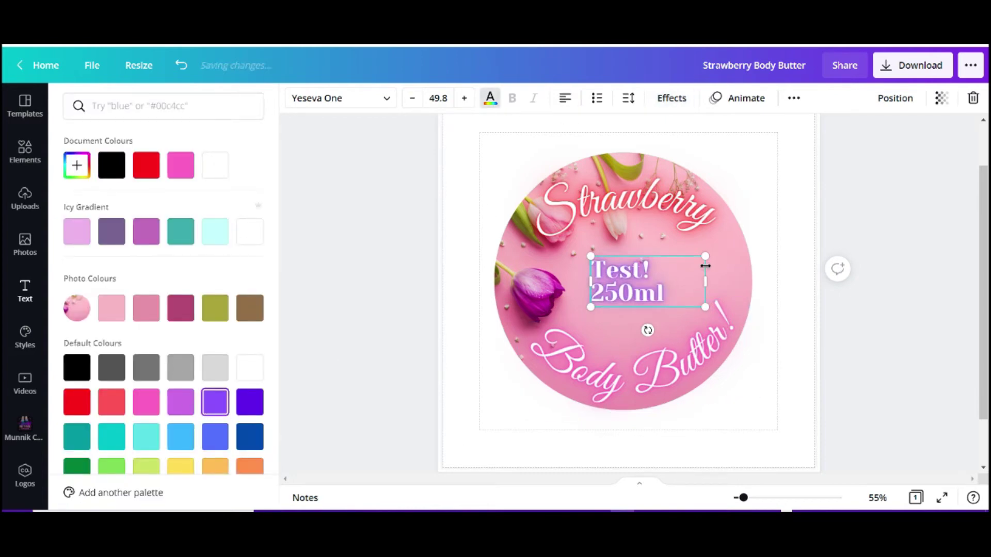
{"action": "left_click", "coordinate": [765, 316]}
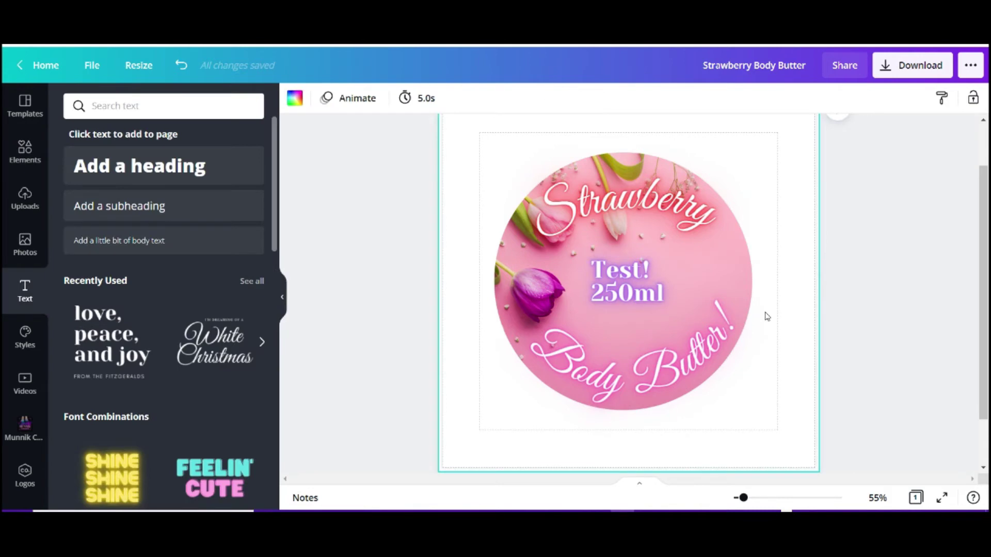
{"action": "left_click_drag", "start_coordinate": [660, 278], "coordinate": [664, 284]}
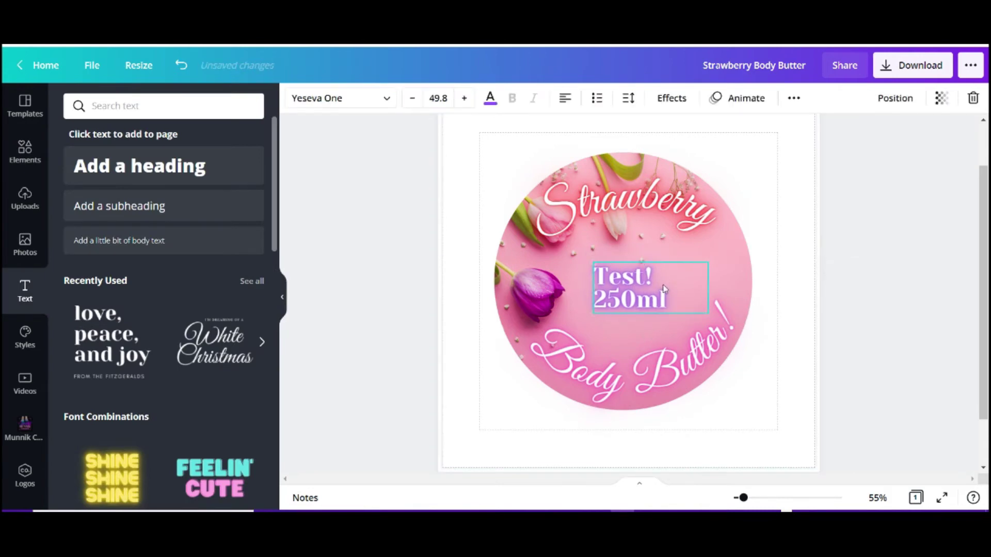
{"action": "left_click", "coordinate": [794, 359]}
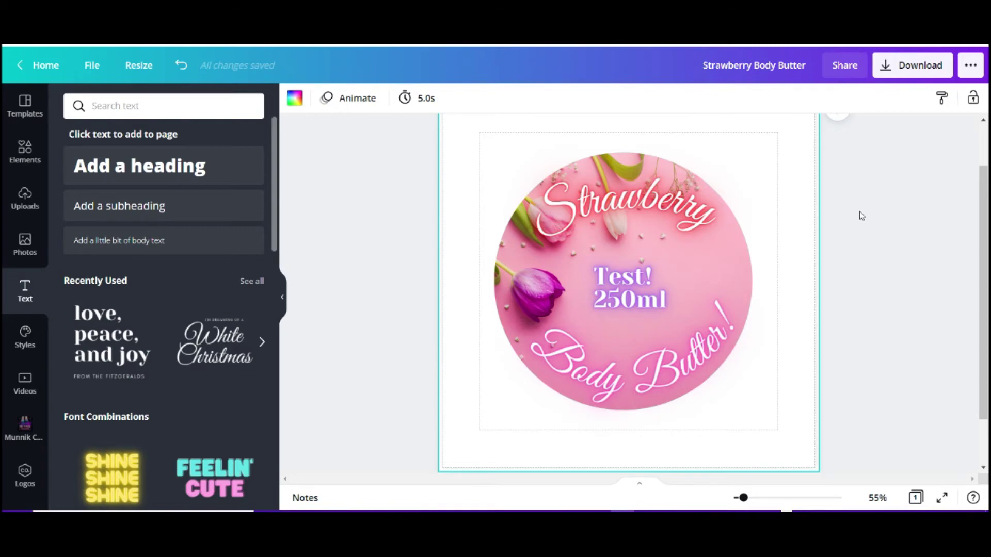
Download the round label as a PNG with transparent background, named "Strawberry Body Butter round top label".
{"action": "left_click", "coordinate": [913, 72]}
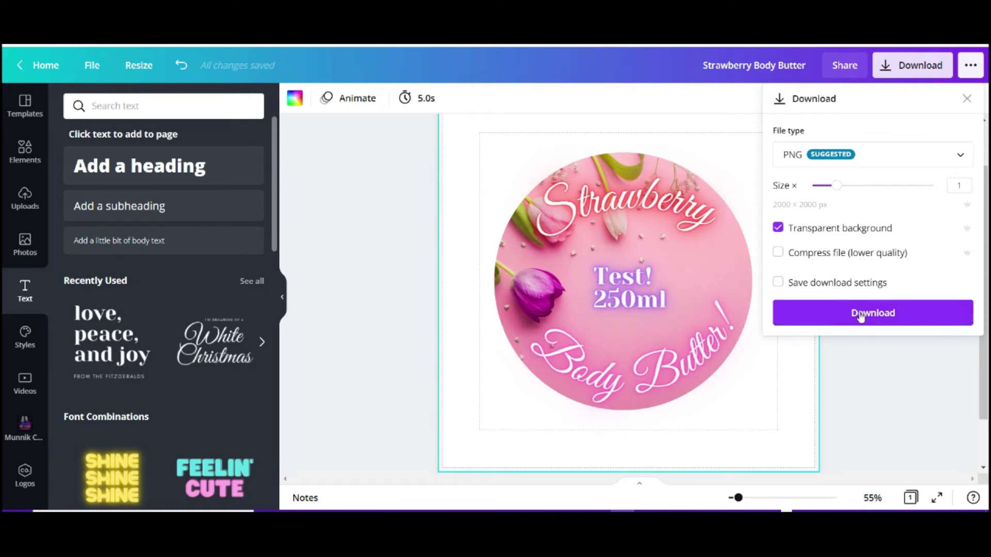
{"action": "left_click", "coordinate": [861, 314]}
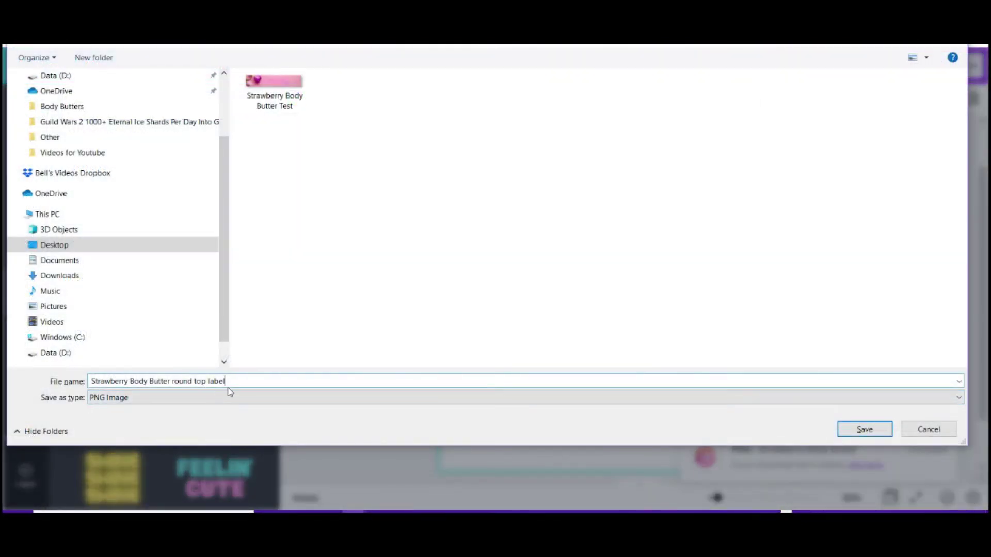
{"action": "left_click", "coordinate": [863, 429]}
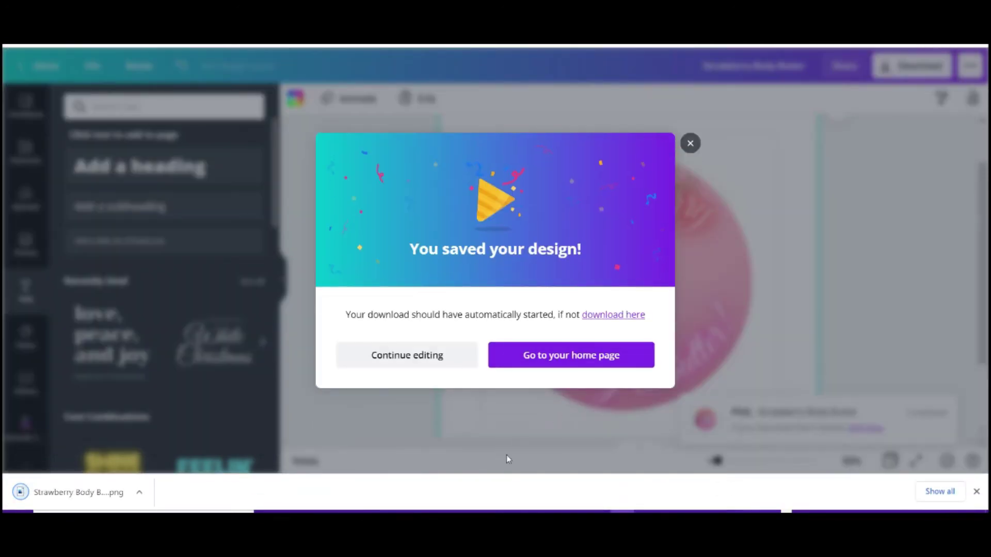
{"action": "left_click", "coordinate": [691, 144]}
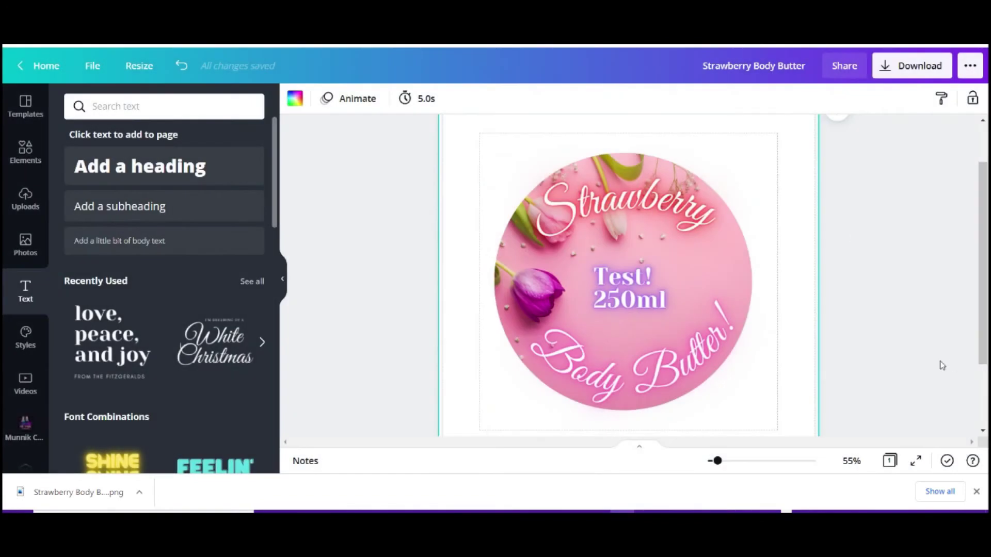
{"action": "left_click", "coordinate": [975, 492]}
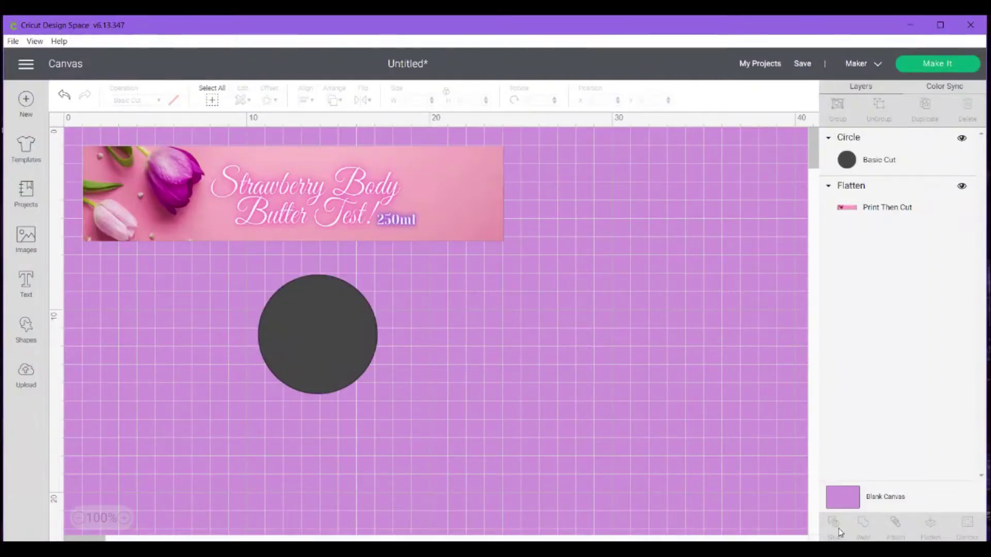
In Cricut Design Space, shift the grey circle slightly and load the "Strawberry Body Butter round top label" image for upload.
{"action": "mouse_move", "coordinate": [320, 314]}
{"action": "left_mouse_down"}
{"action": "mouse_move", "coordinate": [323, 325]}
{"action": "mouse_move", "coordinate": [310, 329]}
{"action": "left_mouse_up"}
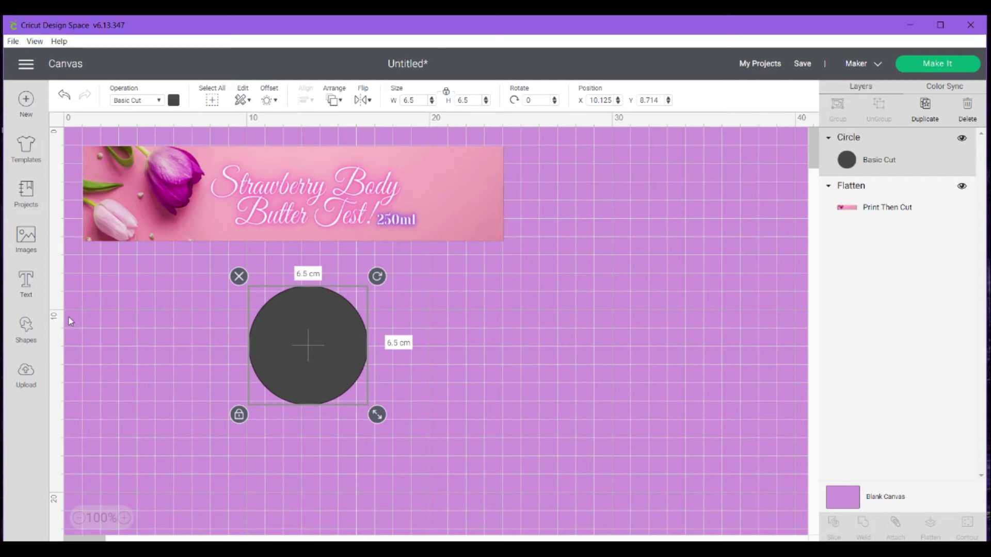
{"action": "left_click", "coordinate": [29, 382]}
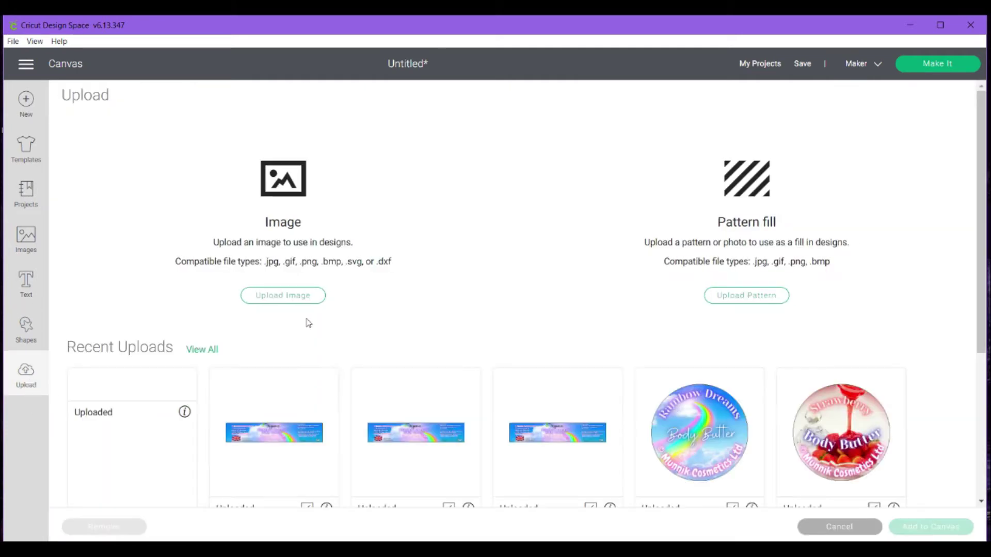
{"action": "left_click", "coordinate": [289, 298]}
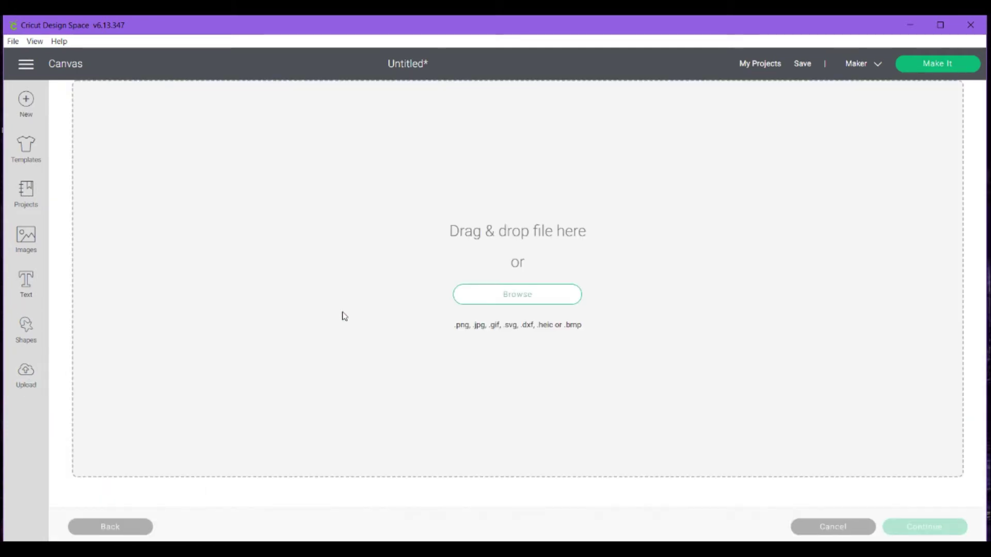
{"action": "left_click", "coordinate": [497, 294]}
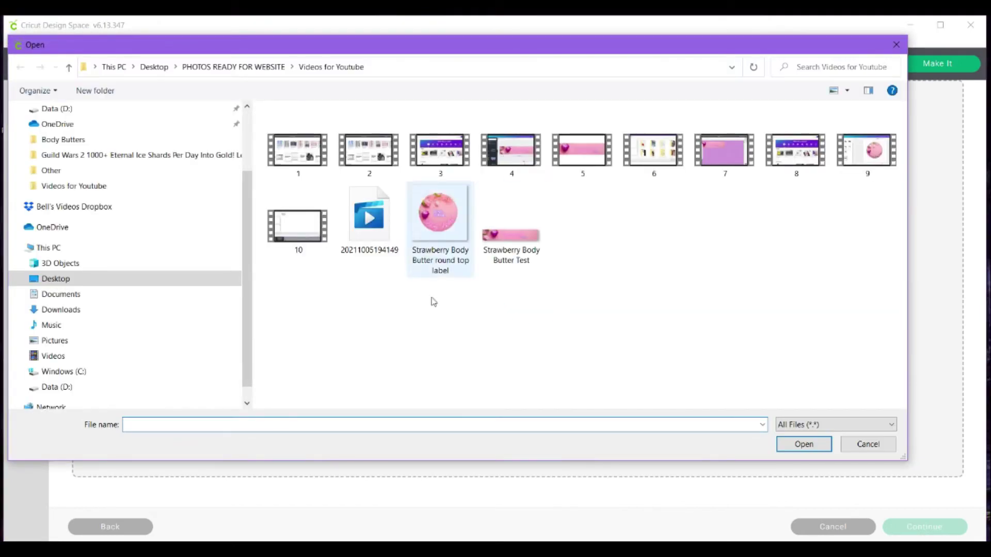
{"action": "left_click", "coordinate": [428, 229]}
{"action": "left_click", "coordinate": [810, 445]}
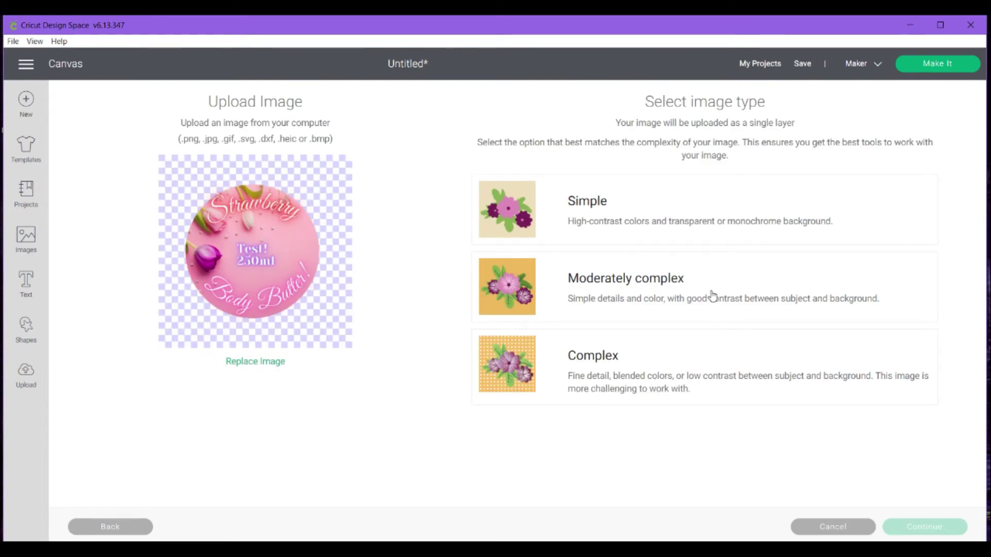
Set the image type to Complex, keep the background as is, and upload the label as a Print Then Cut image.
{"action": "left_click", "coordinate": [669, 365]}
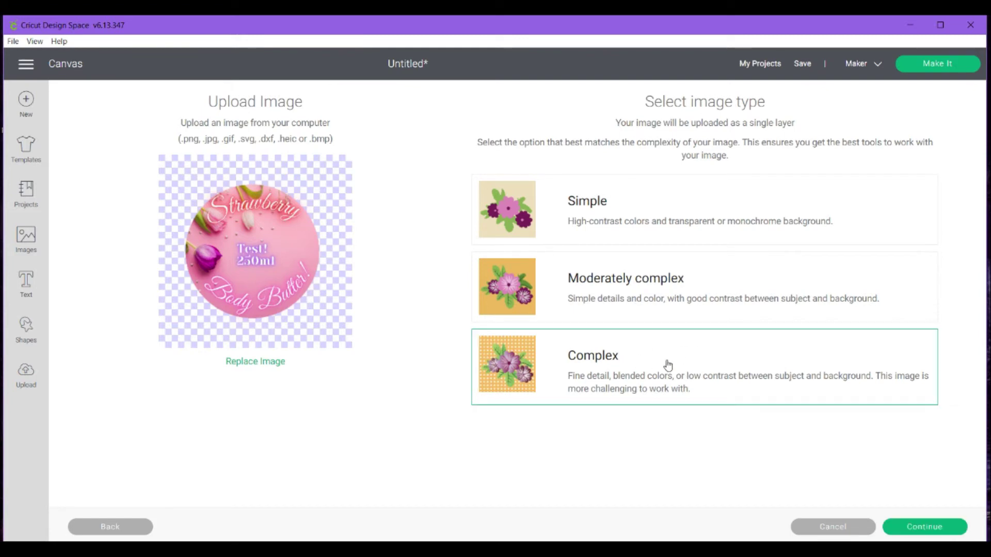
{"action": "left_click", "coordinate": [926, 527]}
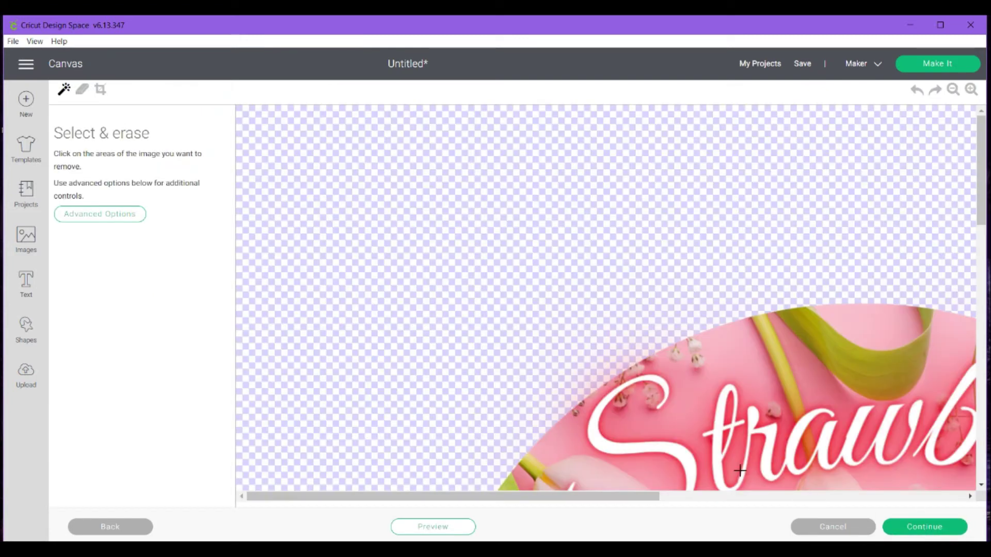
{"action": "left_click", "coordinate": [925, 527]}
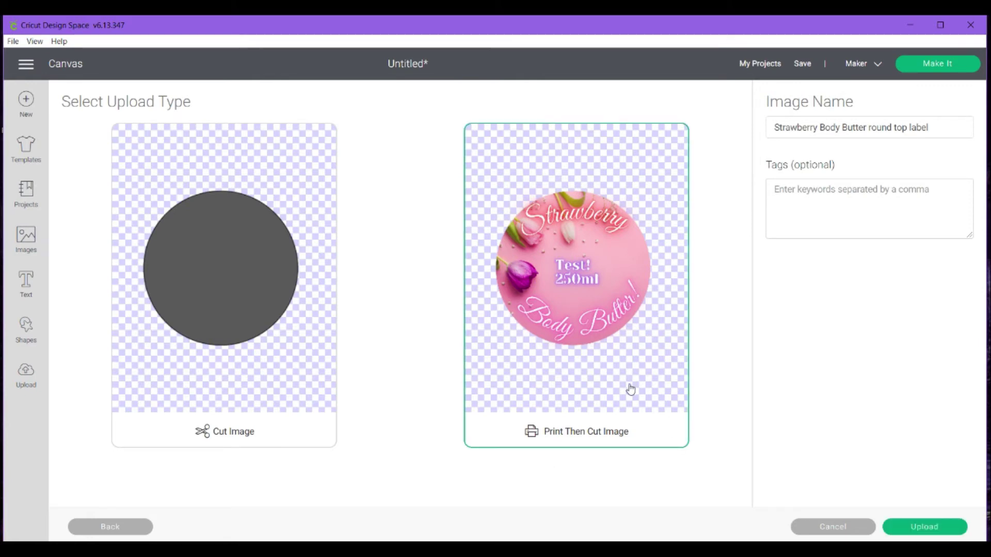
{"action": "left_click", "coordinate": [910, 532]}
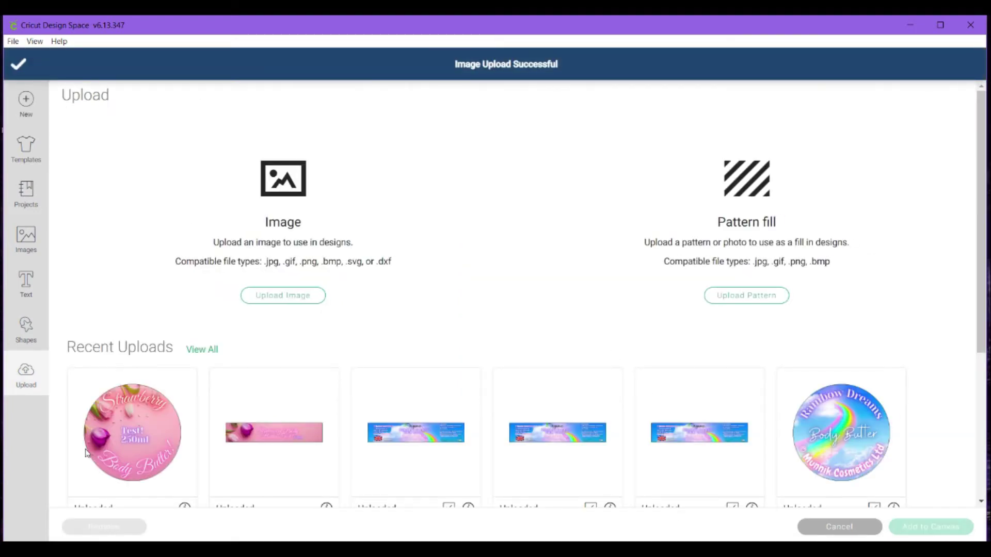
Add the uploaded round label to the canvas and move it to about X 5.08, Y 0.071 cm.
{"action": "left_click", "coordinate": [132, 432]}
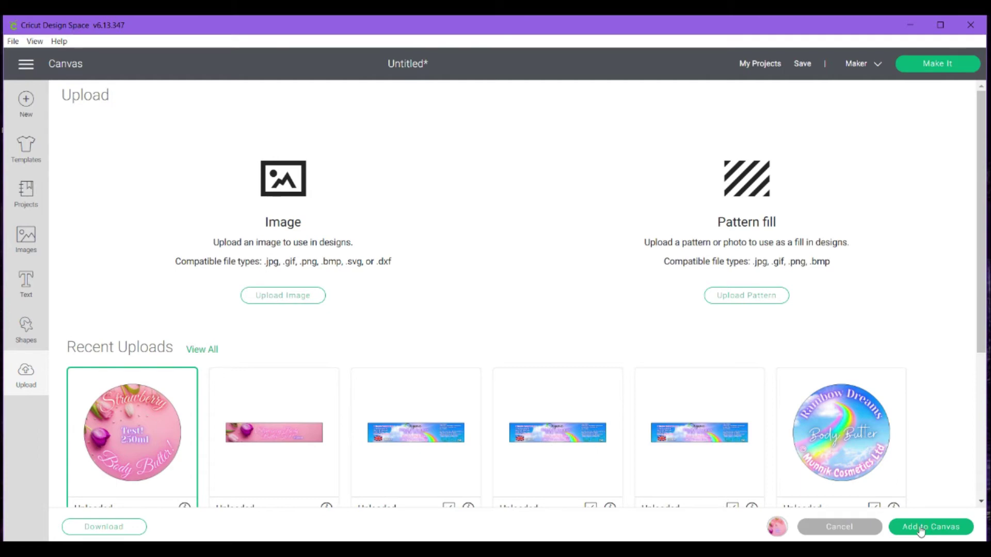
{"action": "left_click", "coordinate": [915, 529]}
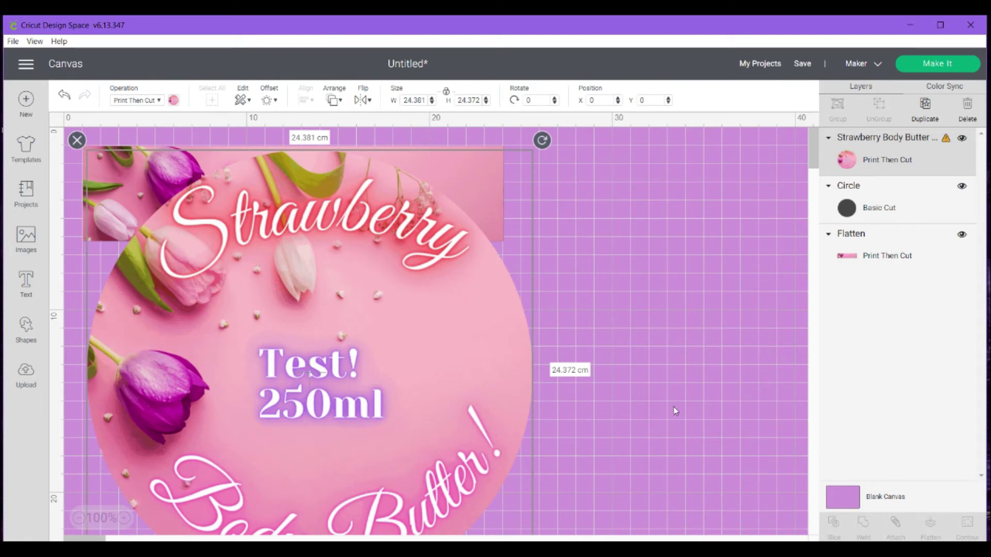
{"action": "scroll", "coordinate": [680, 407], "scroll_direction": "down", "scroll_amount": 2}
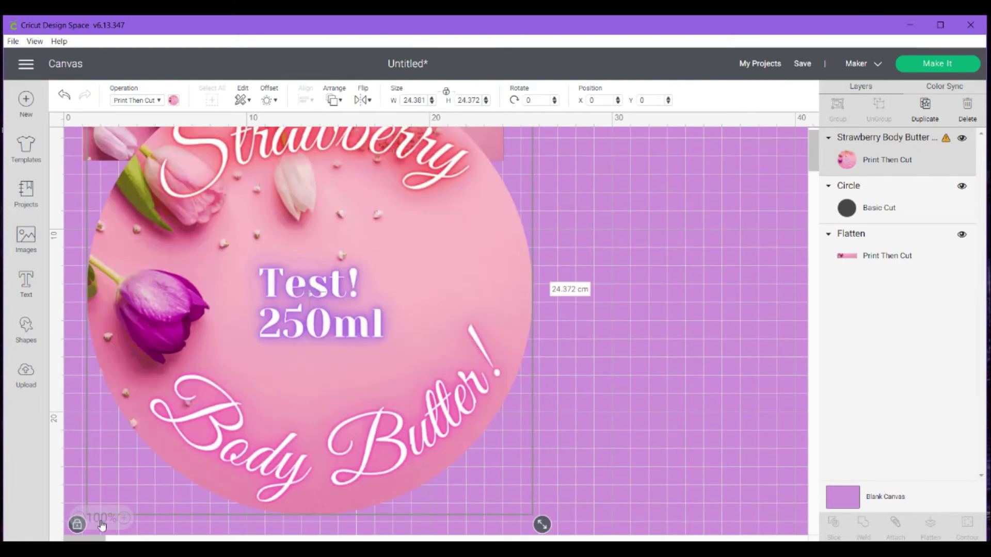
{"action": "left_click_drag", "start_coordinate": [320, 422], "coordinate": [390, 400]}
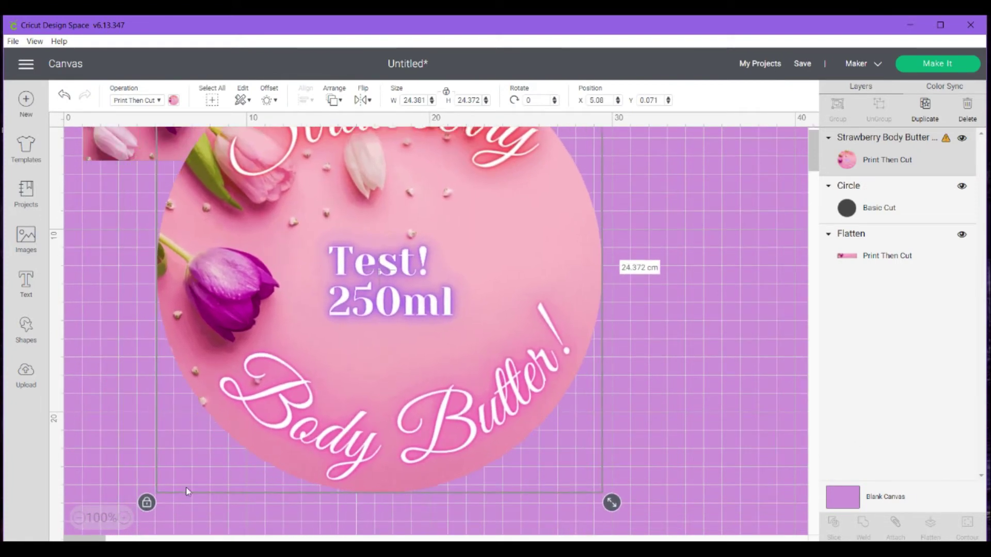
Unlock the uploaded round label's proportions, set its size to 6.5 cm wide by 6.5 cm high, and lock the proportions again.
{"action": "left_click", "coordinate": [147, 503]}
{"action": "scroll", "coordinate": [716, 287], "scroll_direction": "up", "scroll_amount": 2}
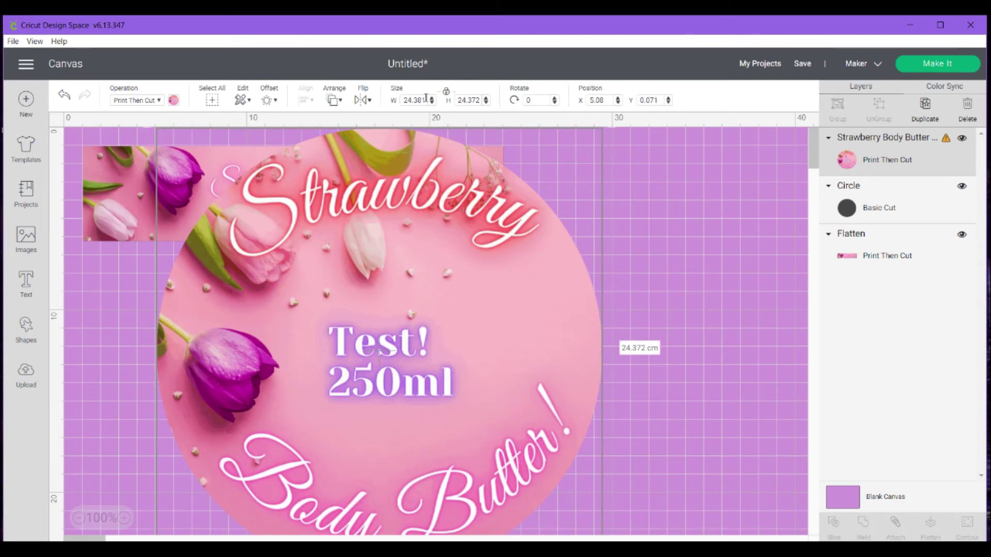
{"action": "double_click", "coordinate": [421, 98]}
{"action": "type", "text": "6"}
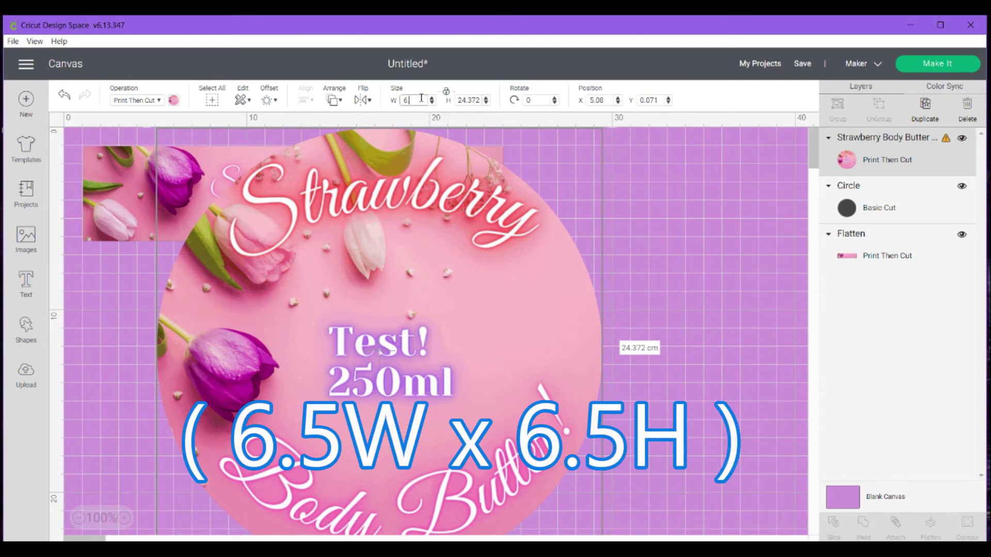
{"action": "type", "text": ".5"}
{"action": "key", "text": "Return"}
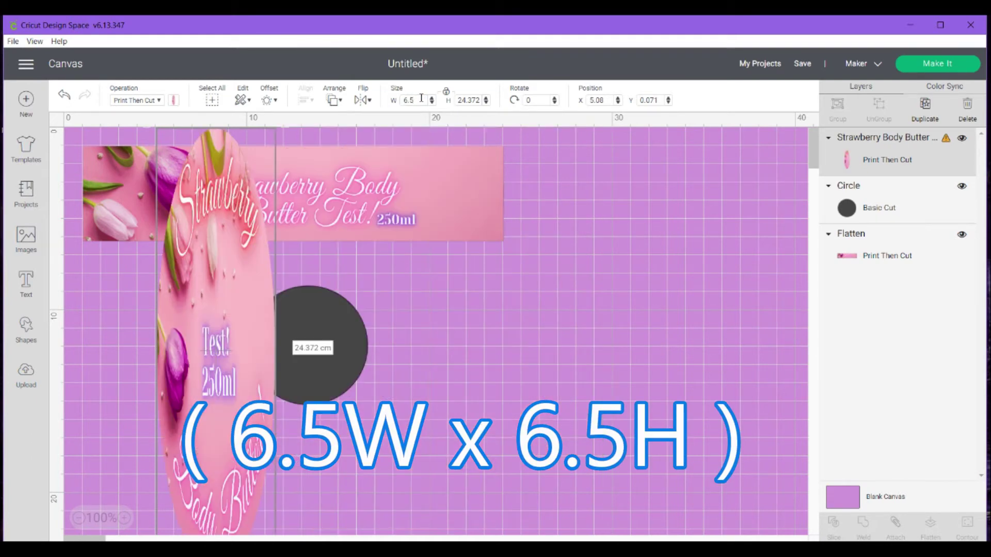
{"action": "double_click", "coordinate": [474, 100]}
{"action": "key", "text": "BackSpace"}
{"action": "type", "text": "6.5"}
{"action": "key", "text": "Return"}
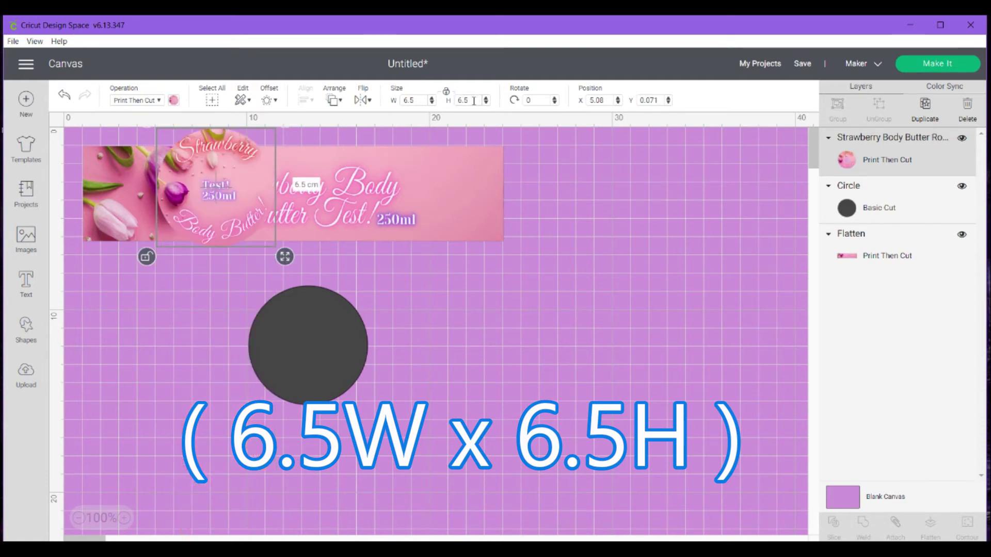
{"action": "left_click", "coordinate": [151, 258]}
Move the round label exactly over the grey circle, at about X 10.125, Y 8.714 cm.
{"action": "left_click_drag", "start_coordinate": [223, 189], "coordinate": [545, 315]}
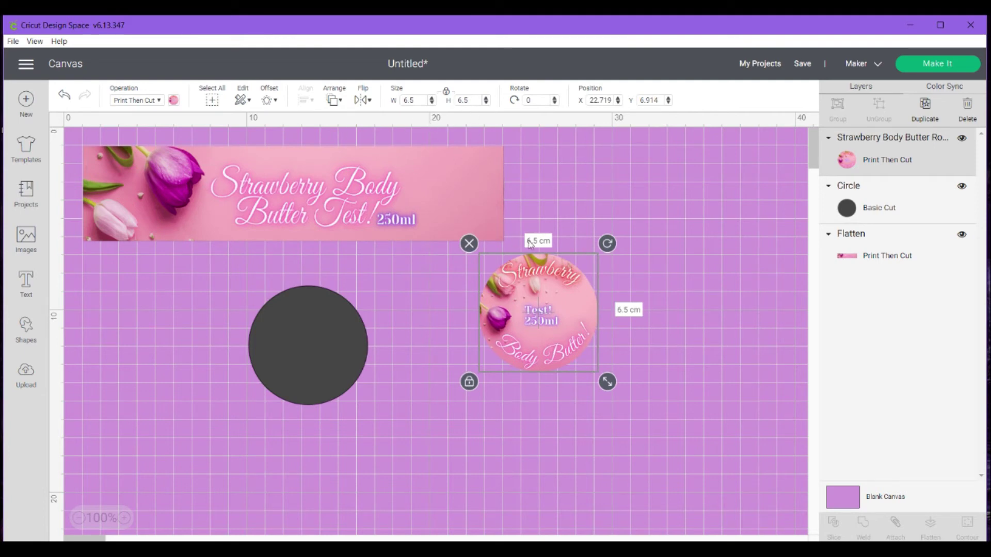
{"action": "left_click_drag", "start_coordinate": [538, 310], "coordinate": [310, 349]}
{"action": "left_click", "coordinate": [467, 329]}
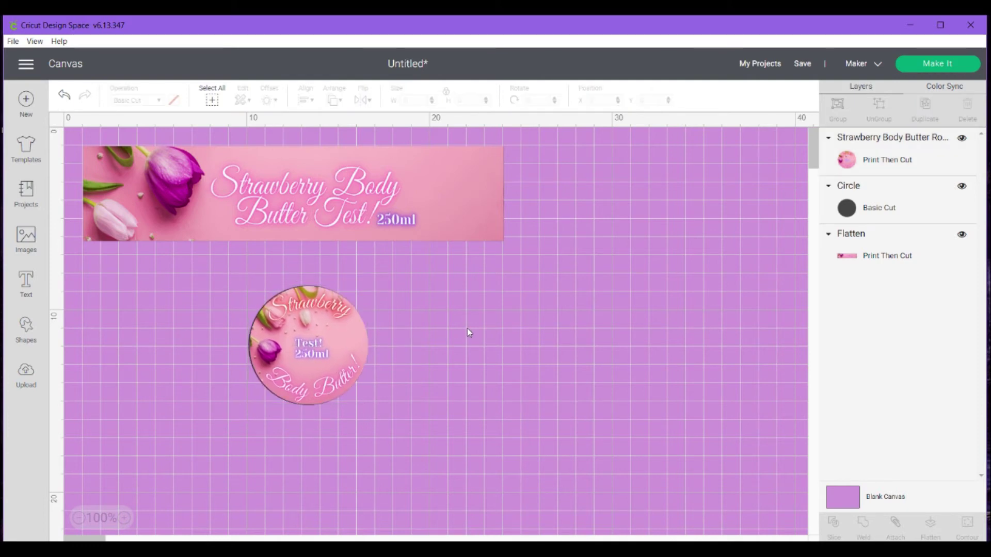
{"action": "left_click", "coordinate": [307, 341]}
{"action": "left_click_drag", "start_coordinate": [311, 346], "coordinate": [312, 347]}
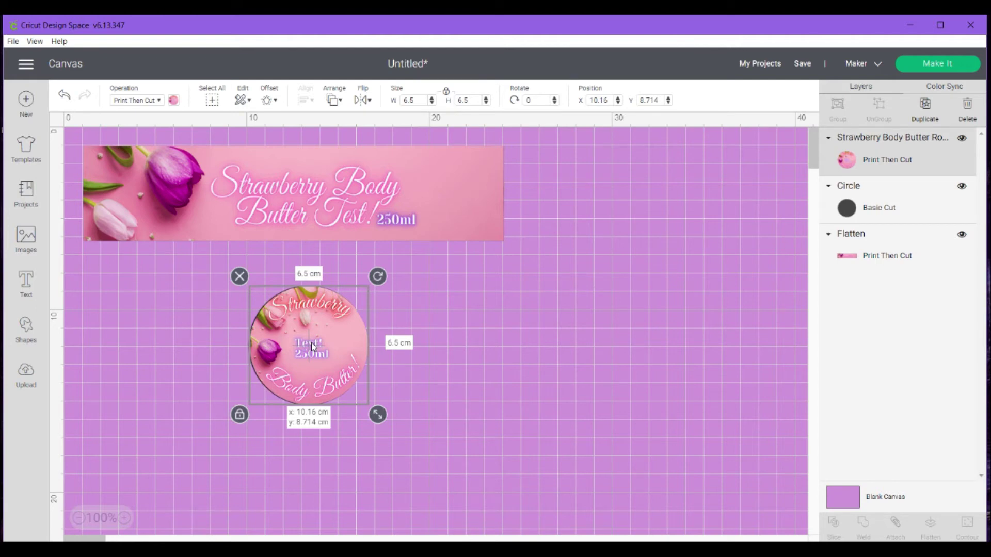
{"action": "left_click_drag", "start_coordinate": [311, 343], "coordinate": [311, 345]}
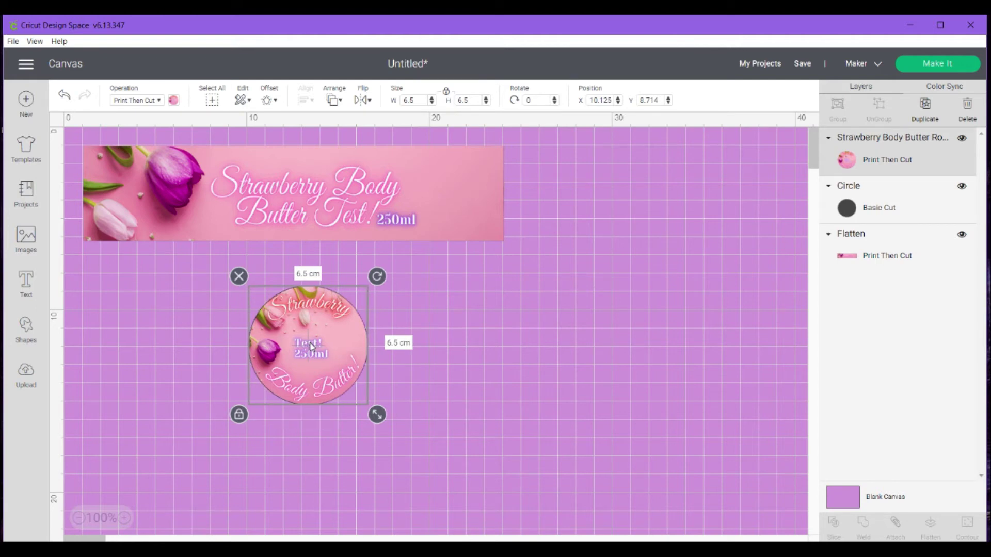
{"action": "left_click", "coordinate": [495, 341]}
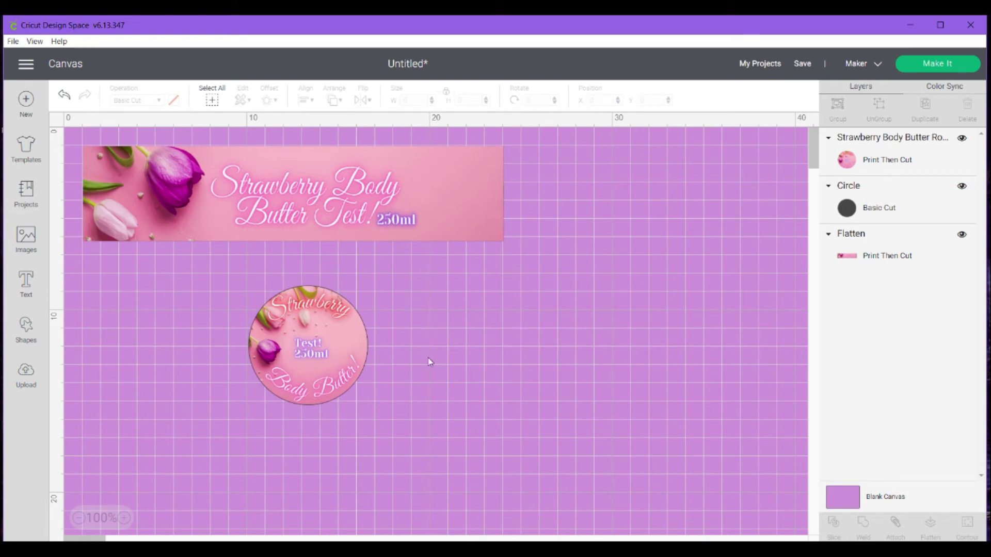
Select the round label together with the circle beneath it, attach them, and flatten them into one printable image.
{"action": "left_click_drag", "start_coordinate": [401, 265], "coordinate": [197, 447]}
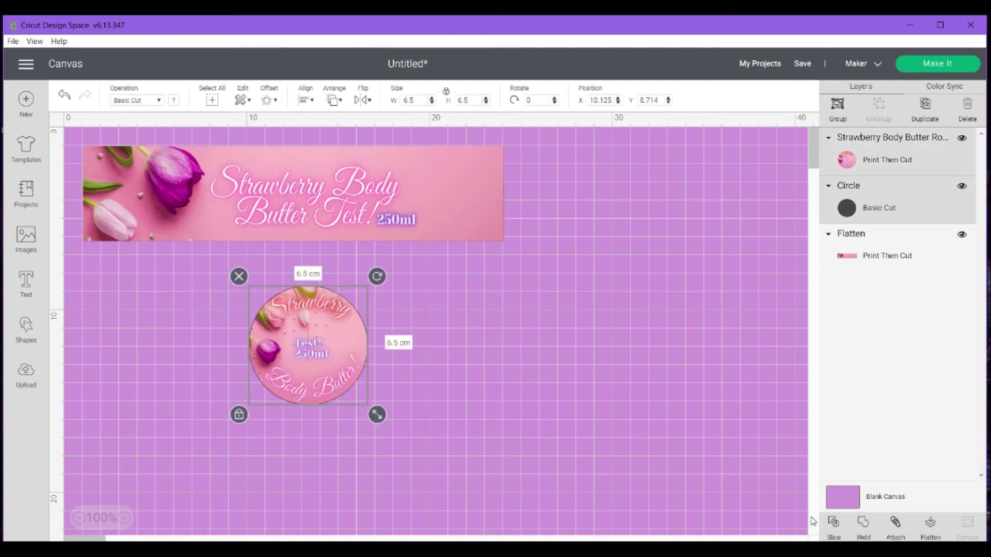
{"action": "left_click", "coordinate": [895, 525]}
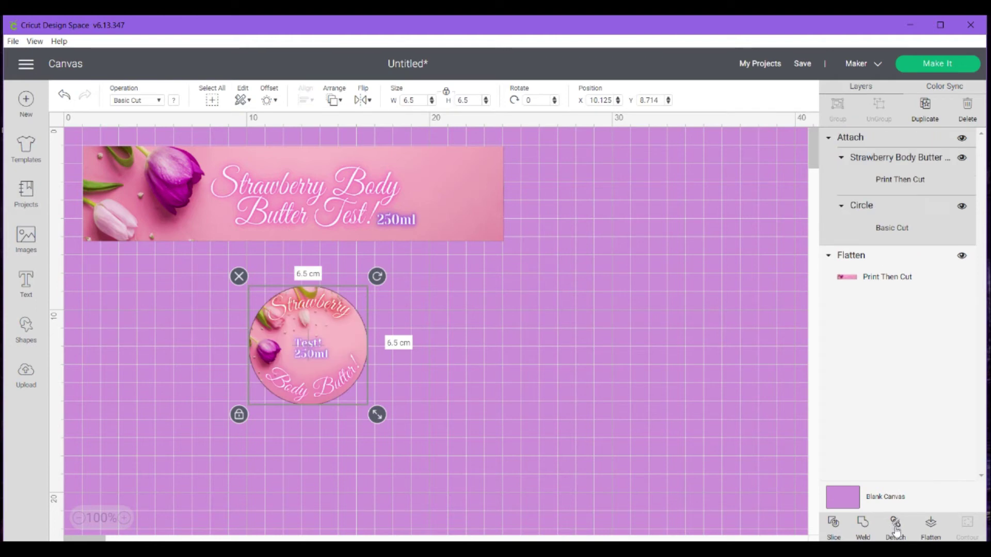
{"action": "left_click", "coordinate": [930, 523]}
Position the wrap label at about X 2.046, Y 1.129 cm and the round label below it at about X 10.054, Y 8.079 cm.
{"action": "left_click", "coordinate": [251, 344]}
{"action": "left_click_drag", "start_coordinate": [281, 335], "coordinate": [242, 356]}
{"action": "left_click_drag", "start_coordinate": [302, 361], "coordinate": [259, 337]}
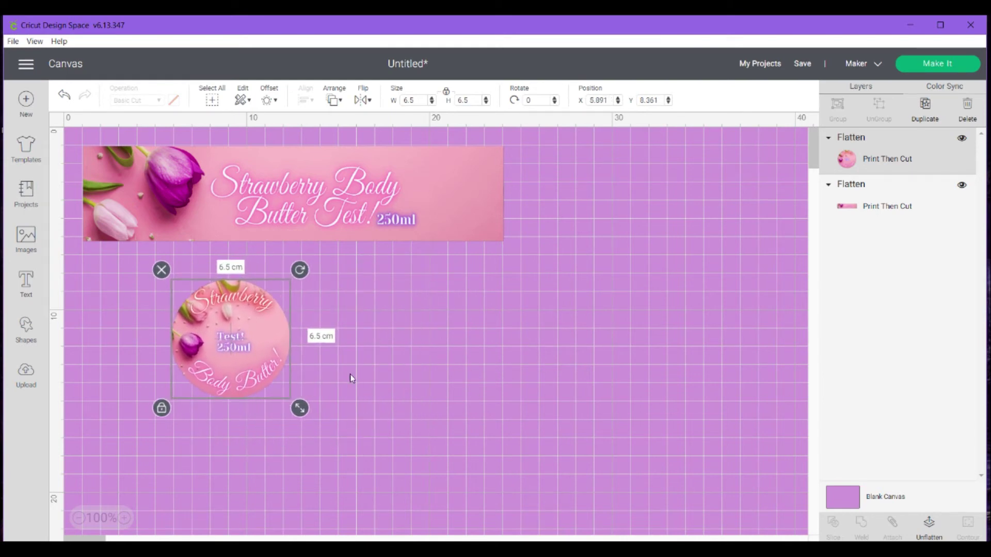
{"action": "left_click", "coordinate": [402, 365]}
{"action": "left_click_drag", "start_coordinate": [246, 343], "coordinate": [271, 347]}
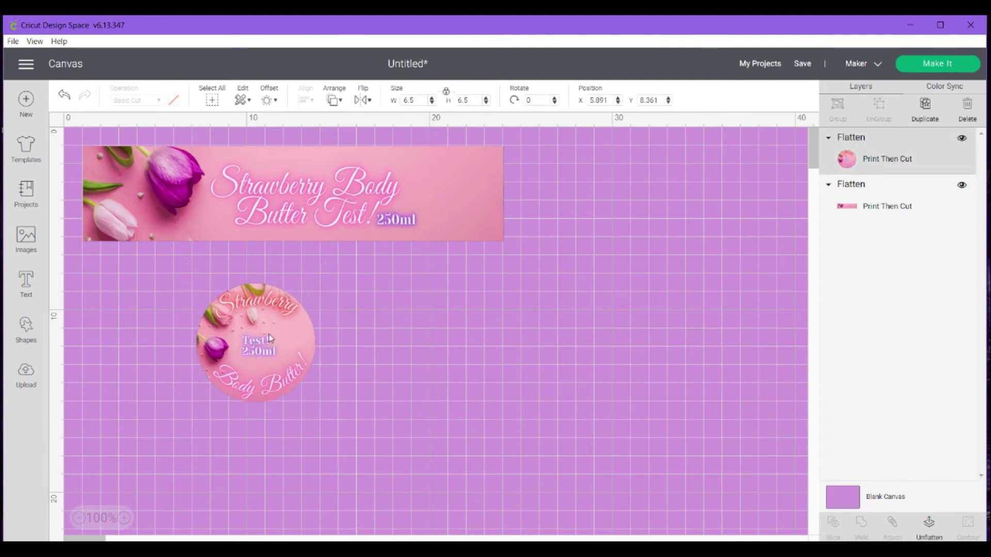
{"action": "left_click_drag", "start_coordinate": [255, 187], "coordinate": [273, 188]}
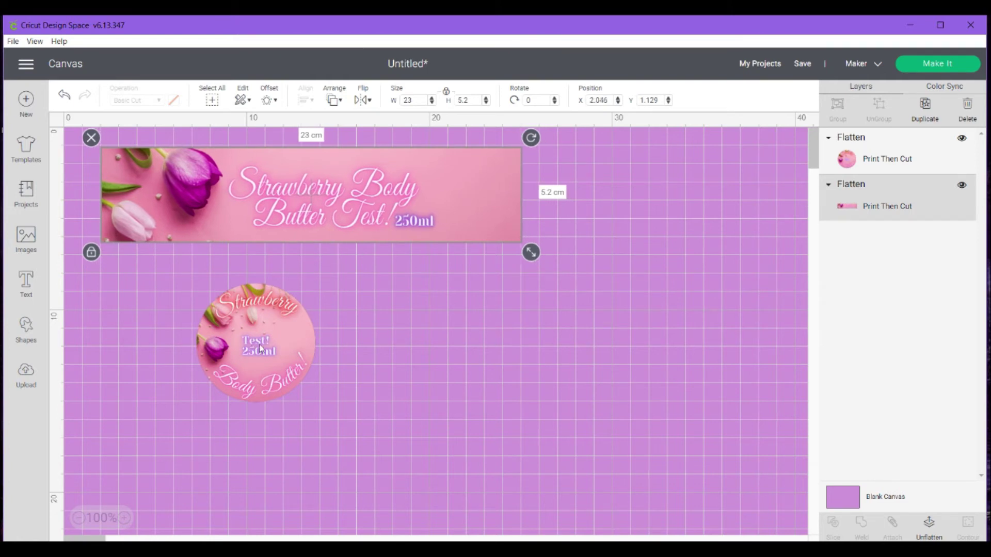
{"action": "left_click_drag", "start_coordinate": [269, 350], "coordinate": [320, 341]}
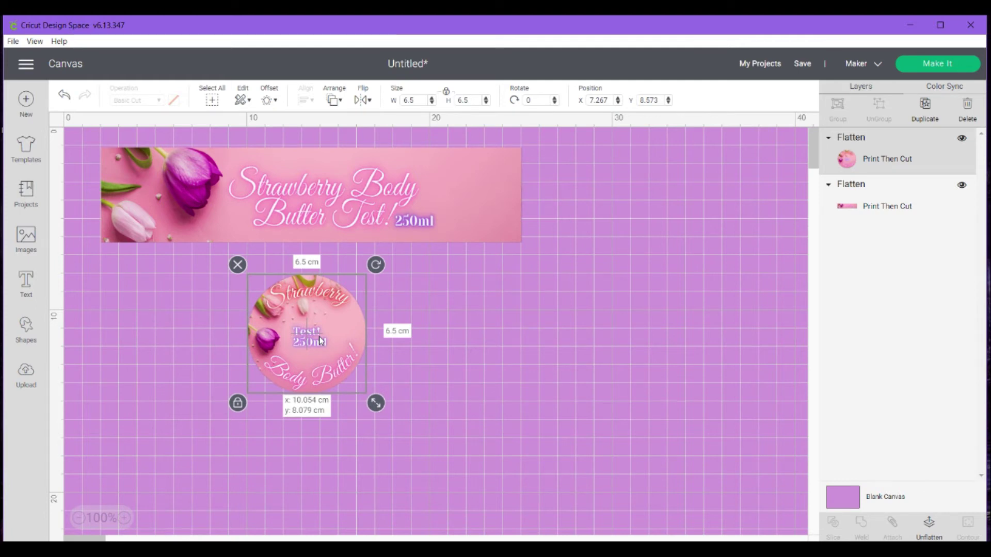
{"action": "left_click_drag", "start_coordinate": [320, 341], "coordinate": [321, 341]}
{"action": "left_click", "coordinate": [569, 344]}
Select the wrap label and the round label together, attach them, and flatten both into a single Print Then Cut layer.
{"action": "left_click_drag", "start_coordinate": [562, 138], "coordinate": [65, 453]}
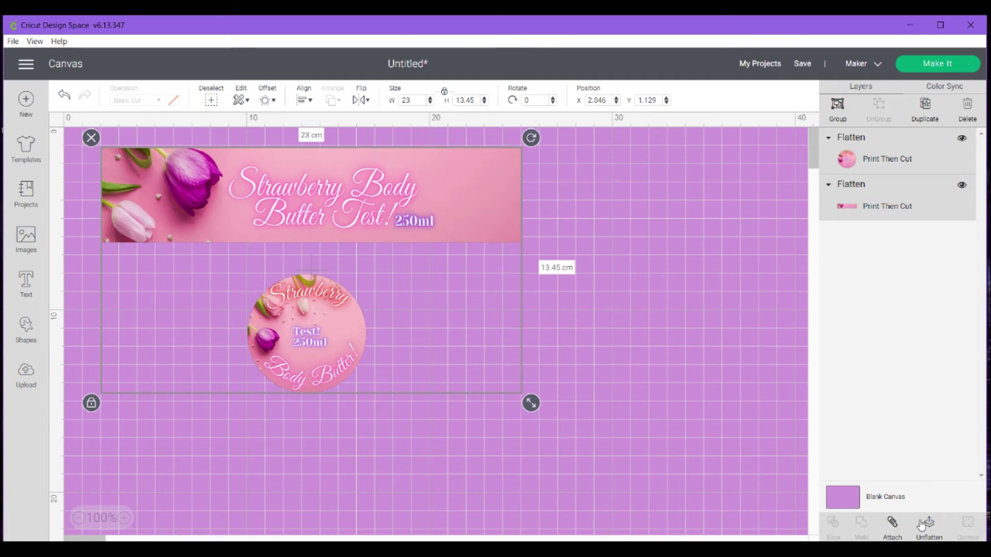
{"action": "left_click", "coordinate": [893, 524]}
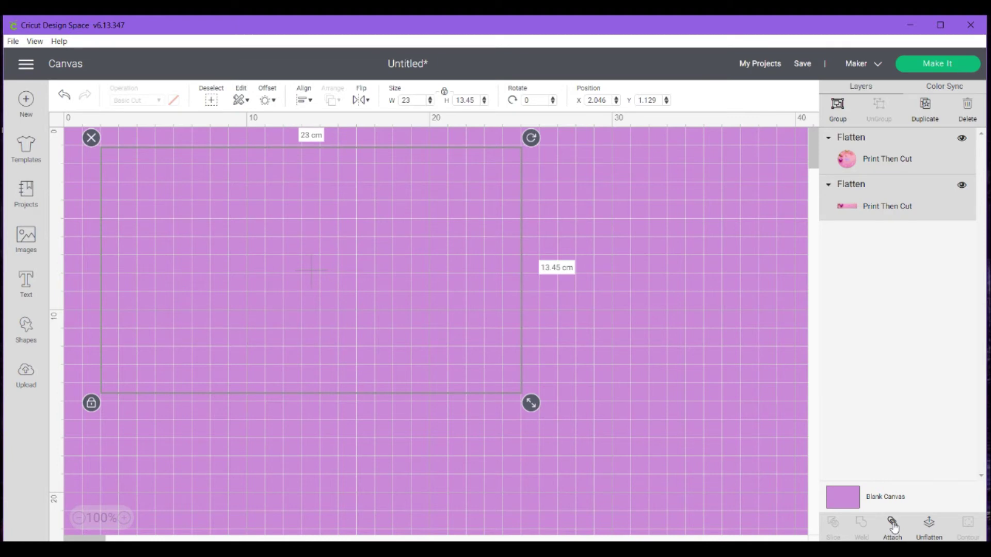
{"action": "left_click", "coordinate": [930, 524]}
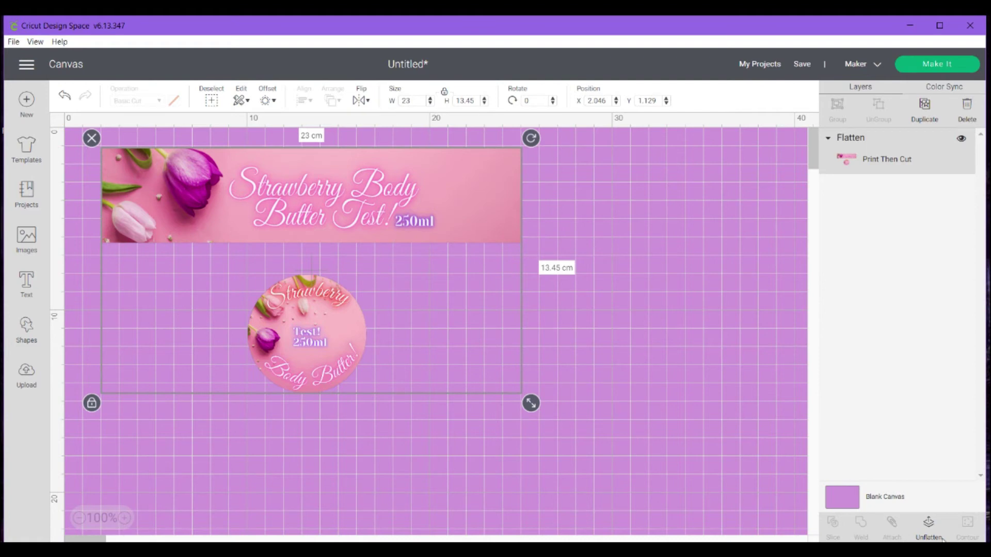
Proceed to making the project on Letter material and print one copy with bleed on the HP DeskJet 2600 series printer.
{"action": "left_click", "coordinate": [928, 68]}
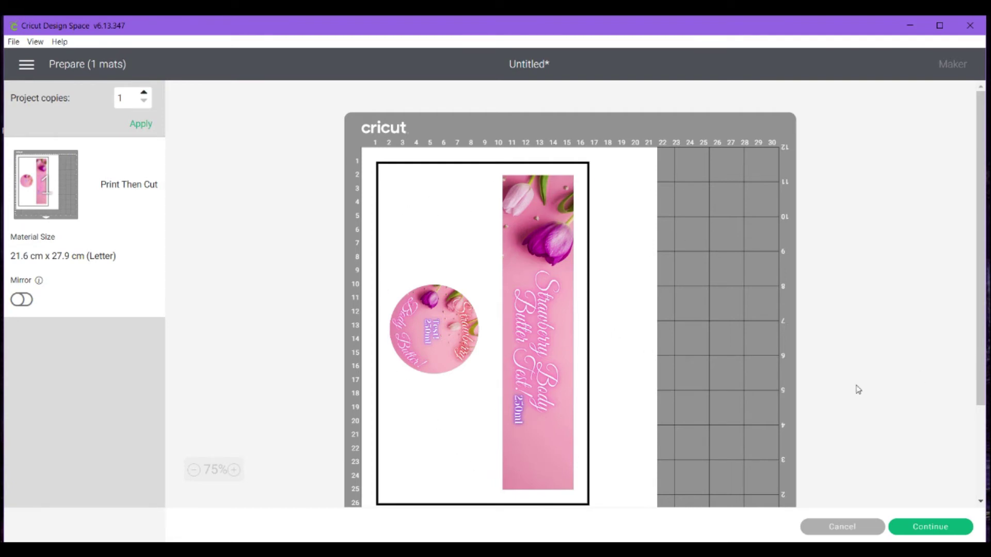
{"action": "left_click", "coordinate": [926, 528]}
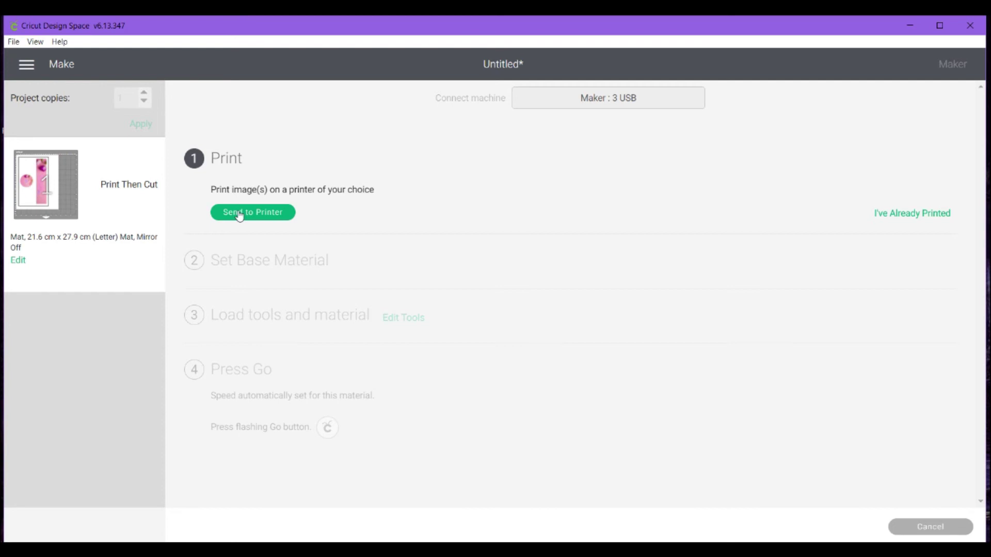
{"action": "left_click", "coordinate": [238, 213]}
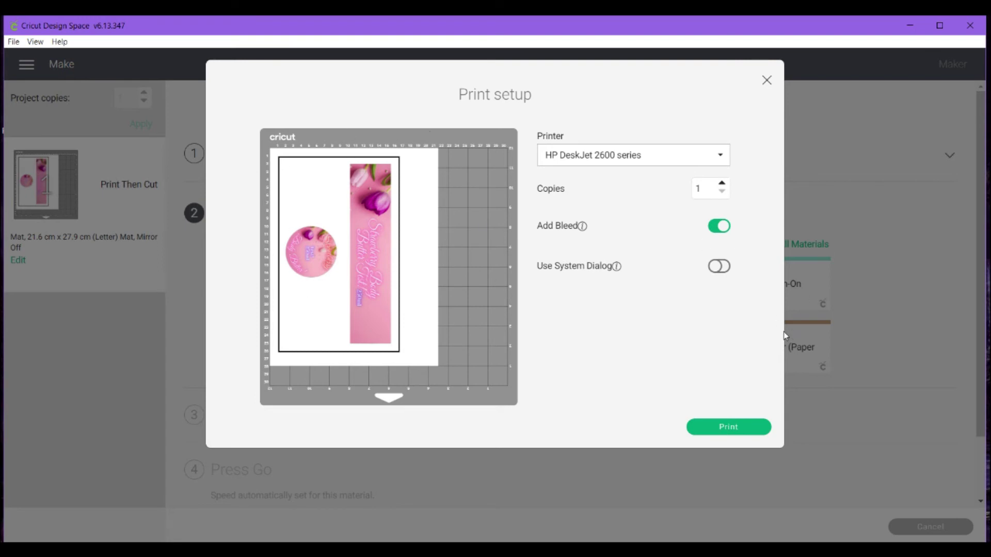
{"action": "left_click", "coordinate": [727, 428]}
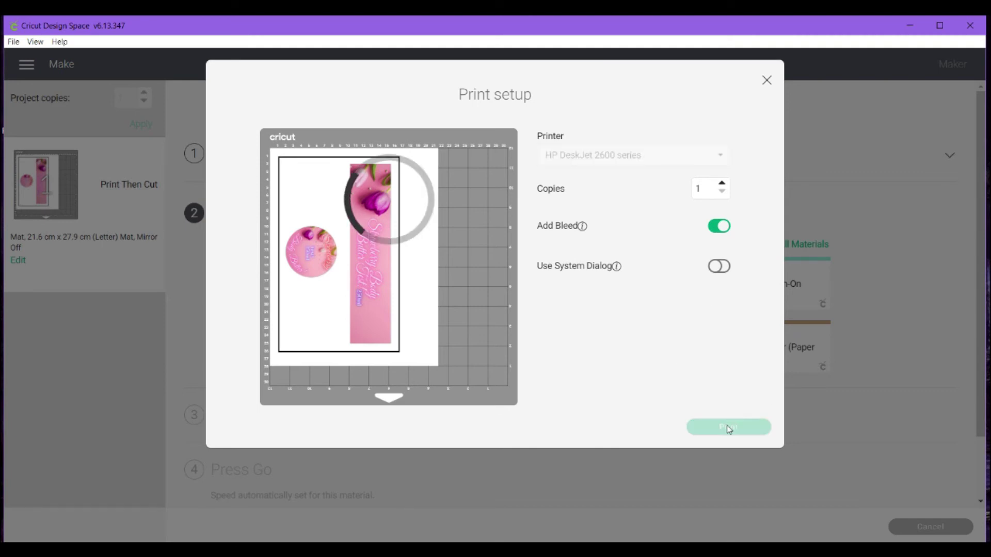